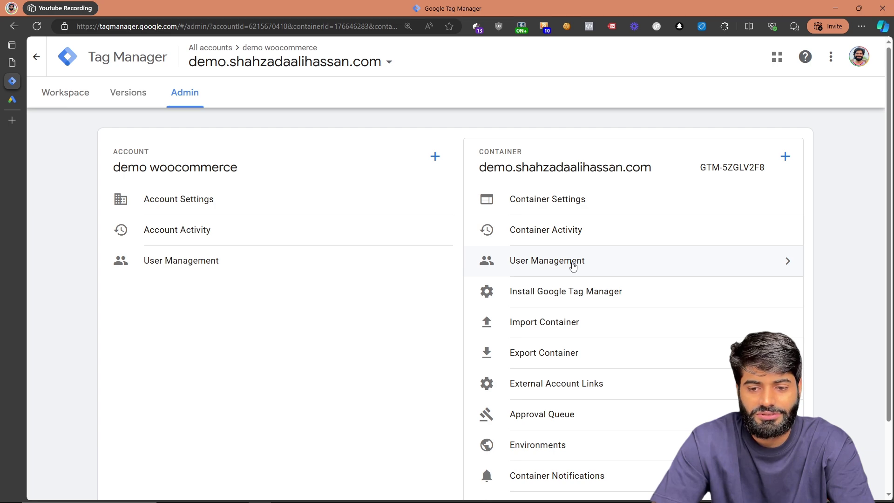
- Review the listed user's permissions on the Tag Manager container, then close the permission details
left_click(573, 264)
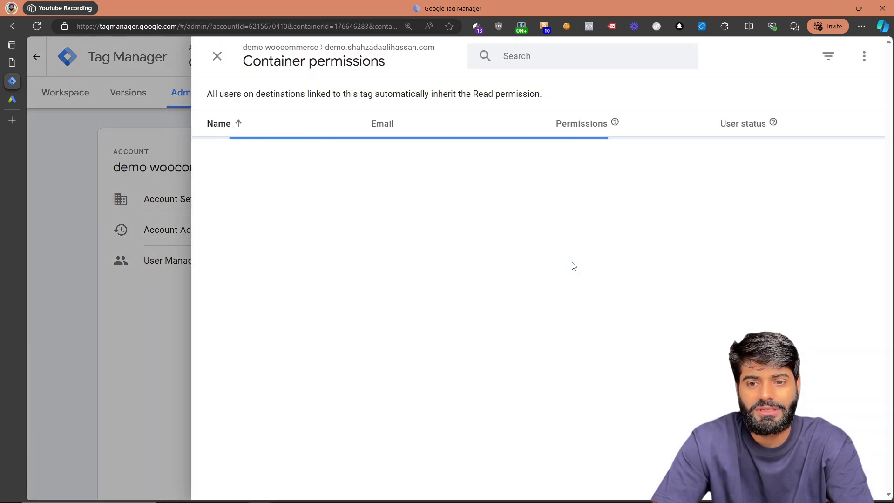
double_click(586, 157)
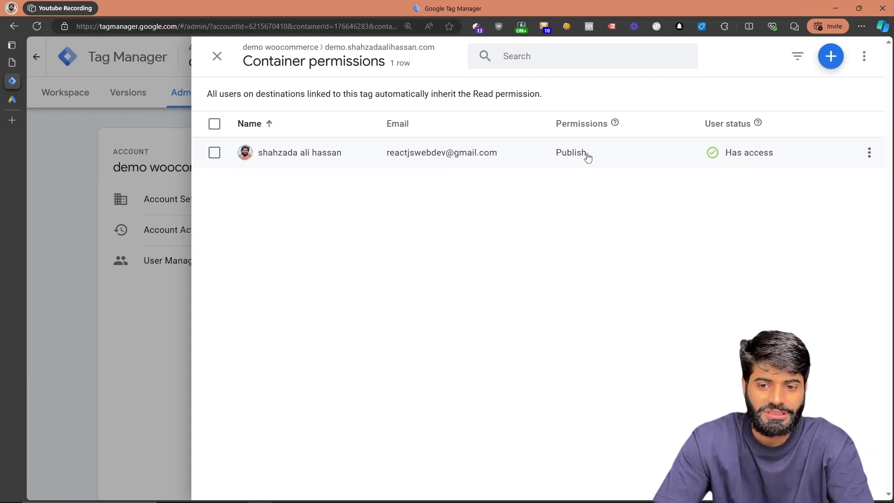
left_click(598, 181)
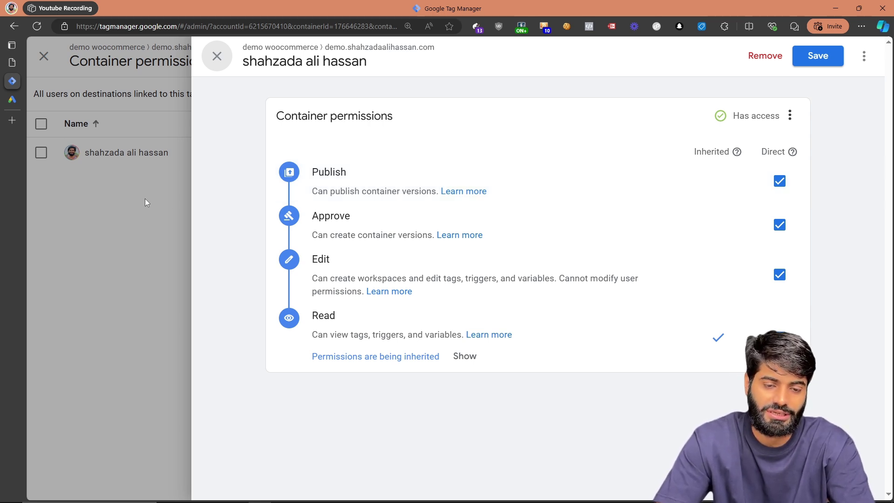
left_click(144, 198)
- Switch to Google Ads and check the signed-in user's access level under Access and security
left_click(12, 100)
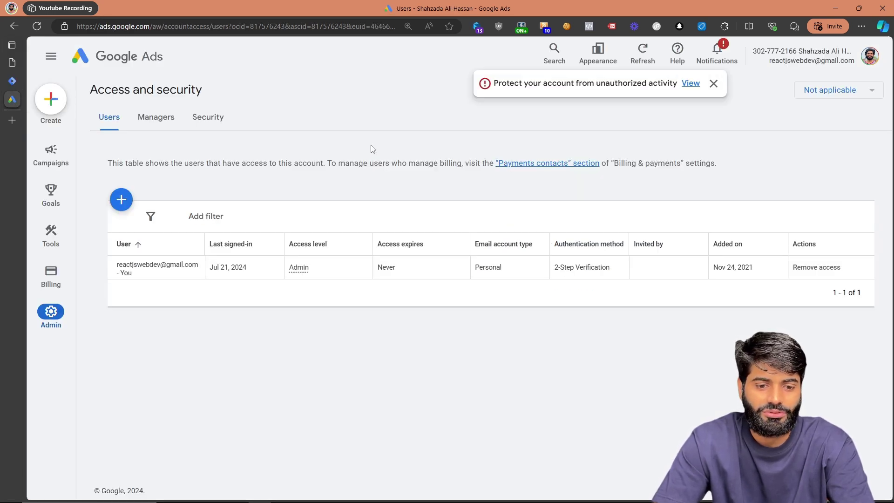
left_click(55, 321)
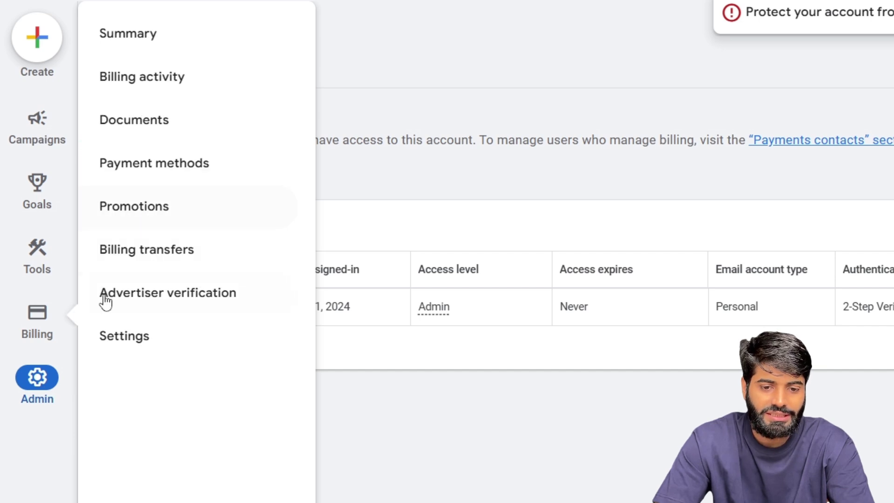
left_click(189, 170)
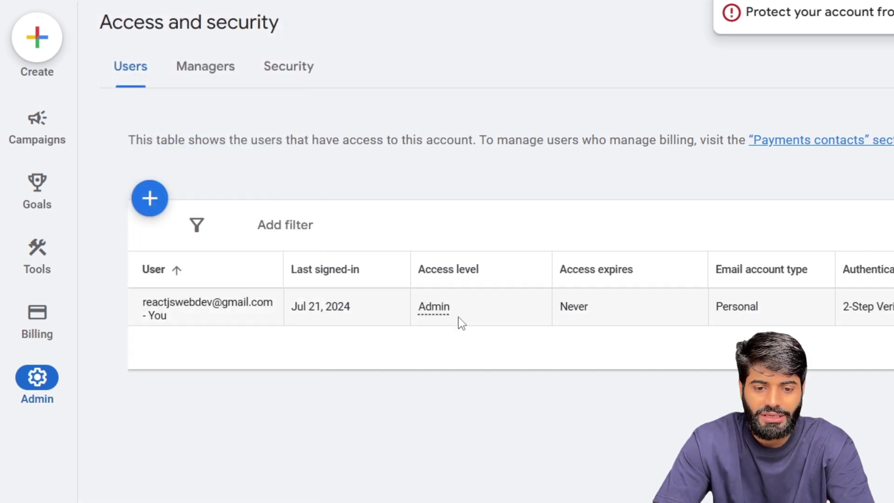
triple_click(135, 313)
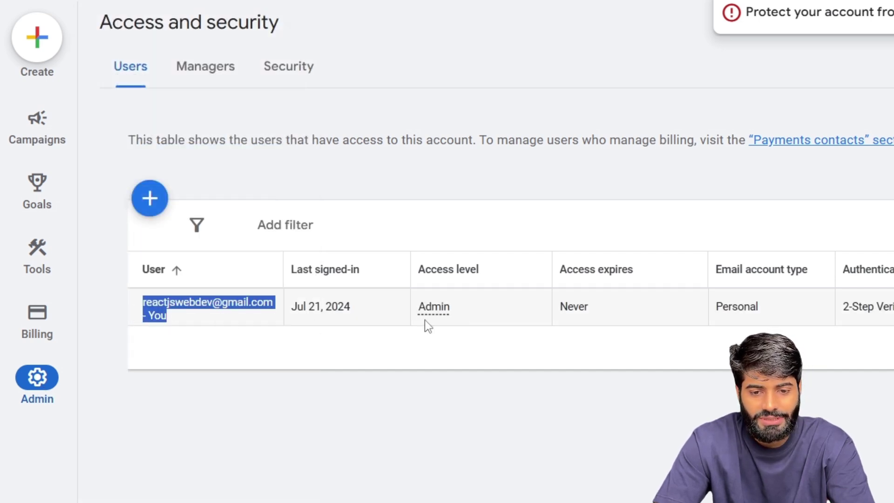
left_click_drag(465, 313, 416, 314)
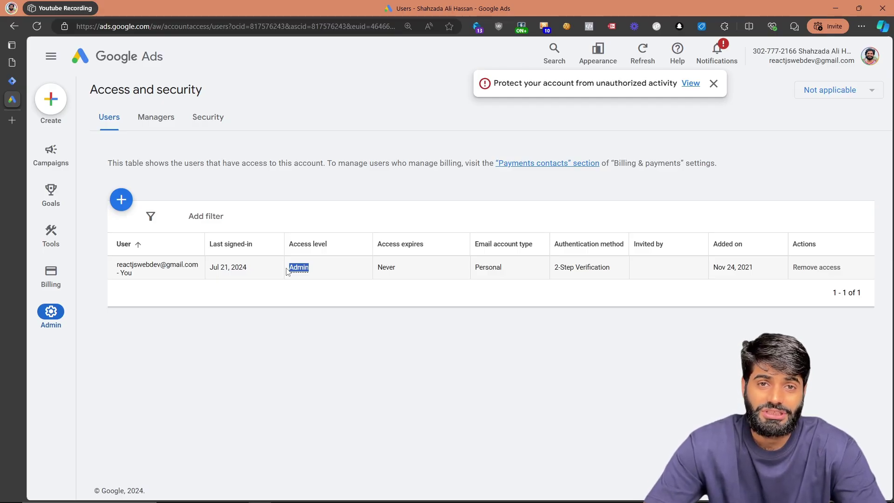
- Switch to the WordPress admin and search the new plugins for "gtm4wp"
left_click(13, 62)
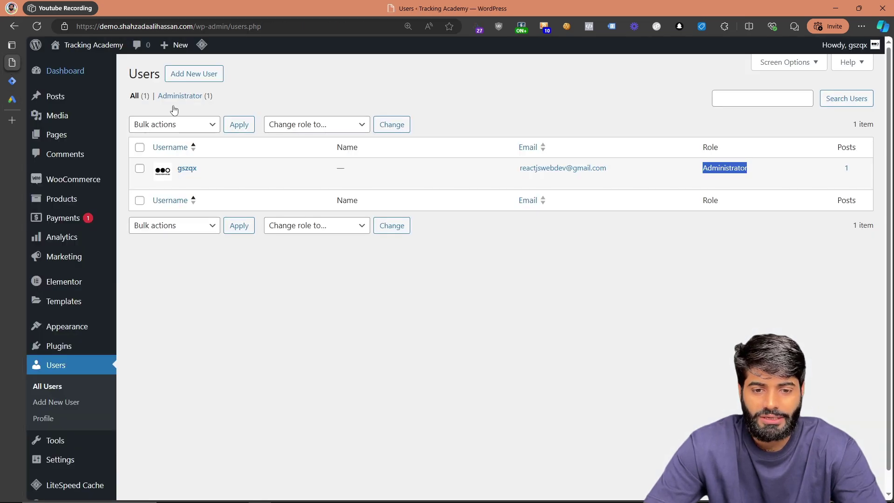
mouse_move(63, 352)
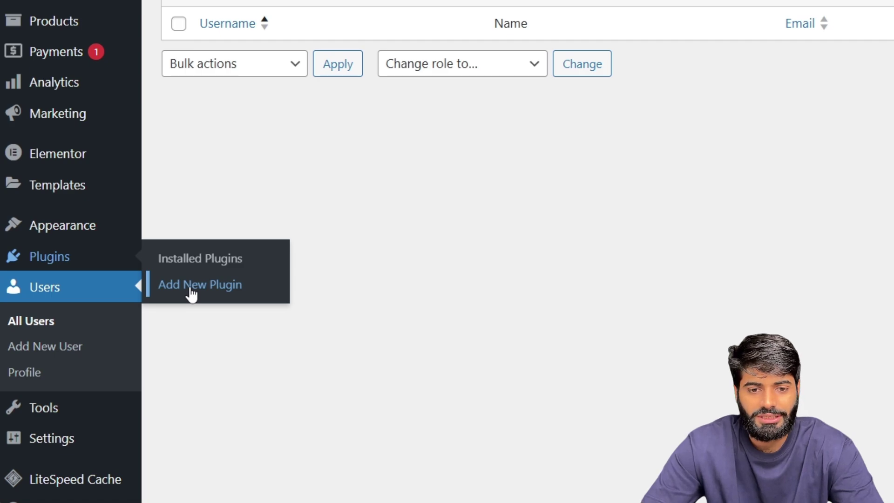
left_click(191, 291)
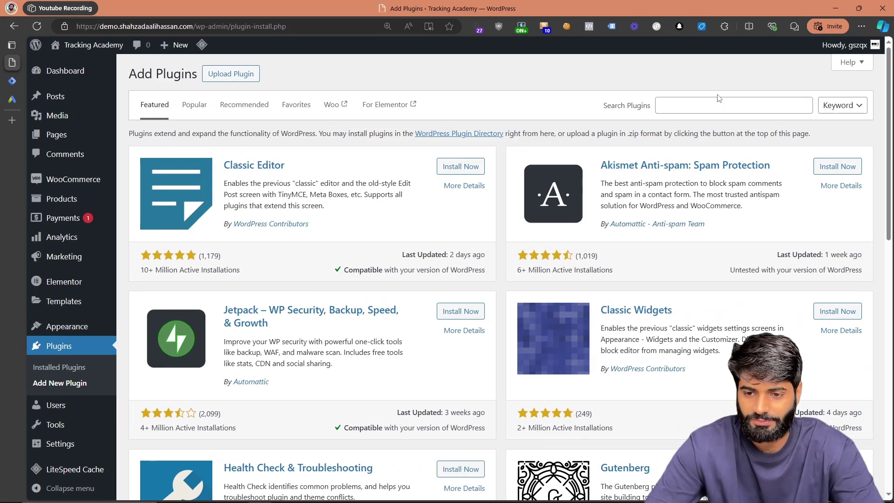
left_click(717, 99)
type("gtm4wp")
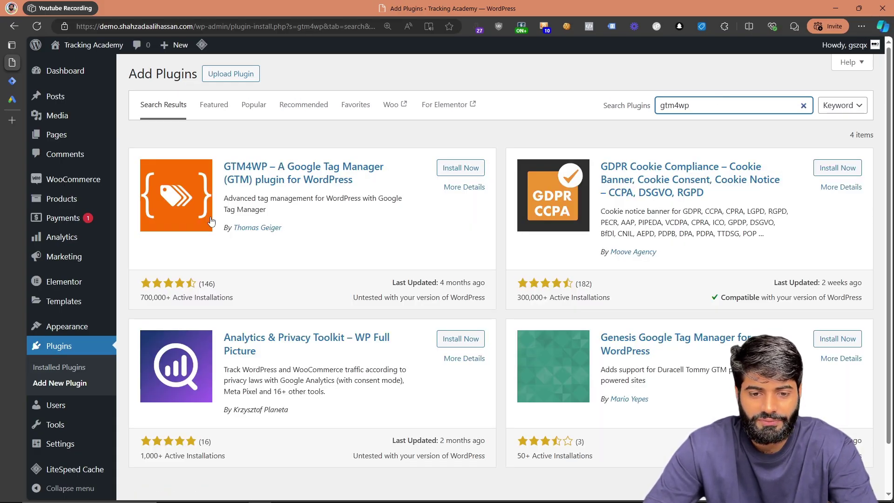
- Install and activate the plugin "GTM4WP – A Google Tag Manager (GTM) plugin for WordPress"
left_click_drag(283, 229, 222, 196)
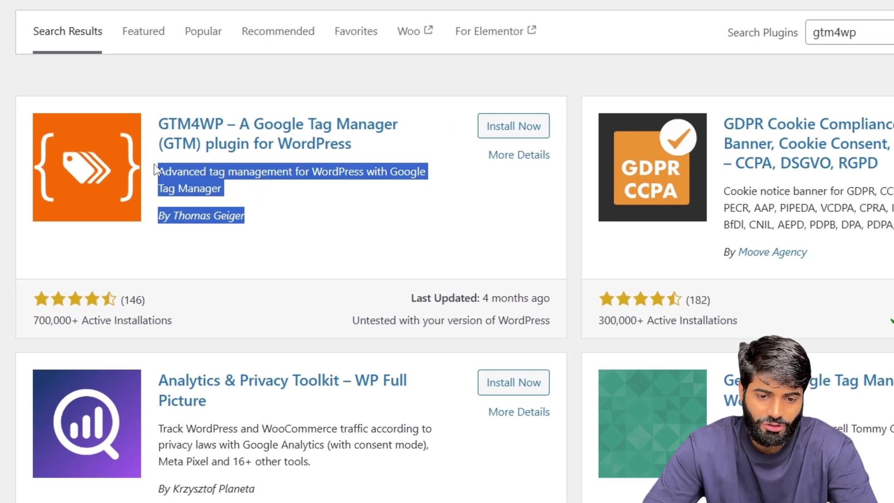
left_click(525, 131)
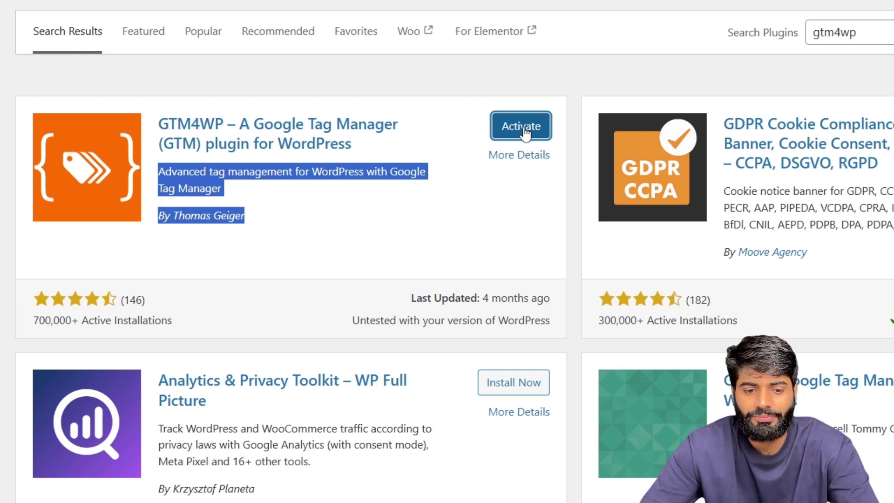
left_click(525, 132)
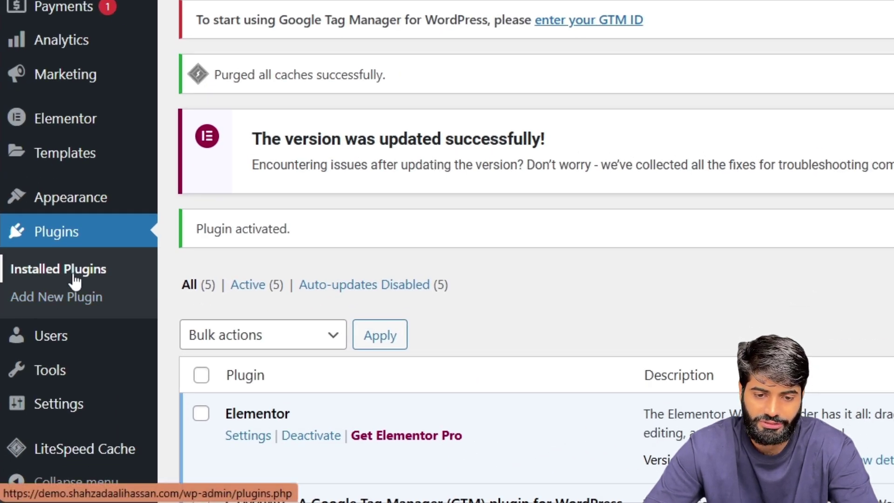
- Open the GTM4WP plugin's settings from the installed plugins and locate the Google Tag Manager ID setting
scroll(550, 242, "down", 5)
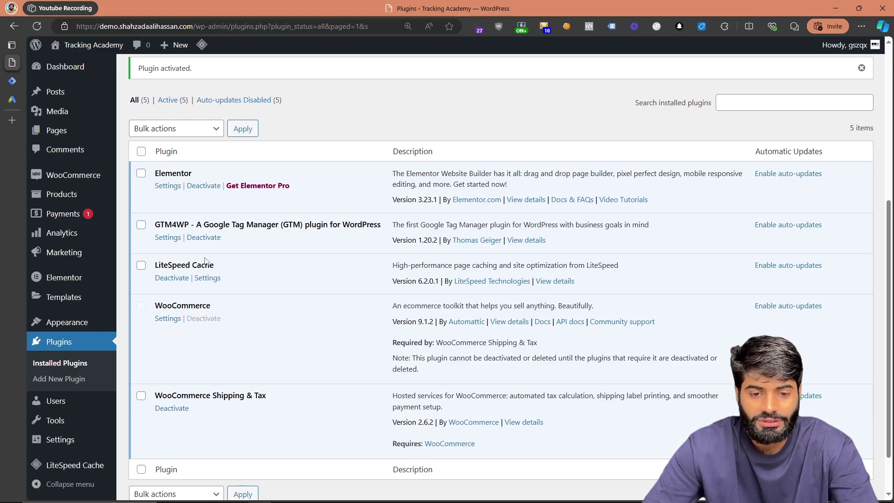
left_click(161, 238)
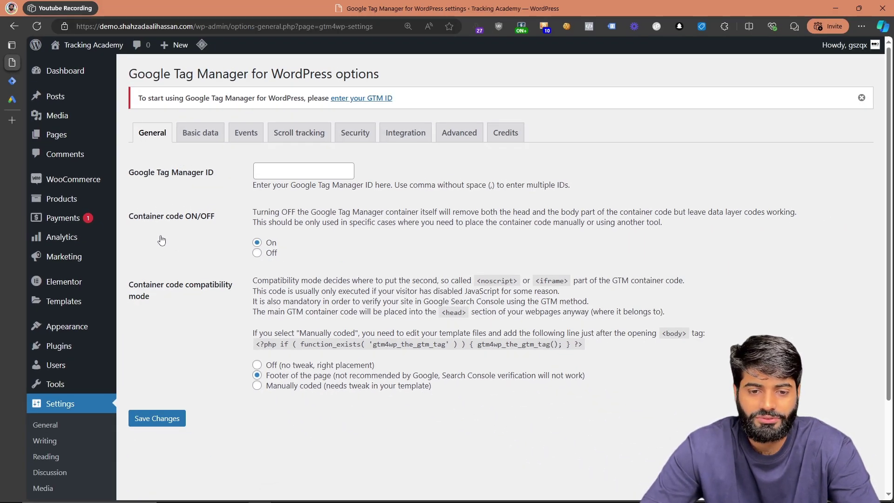
left_click_drag(216, 177, 133, 185)
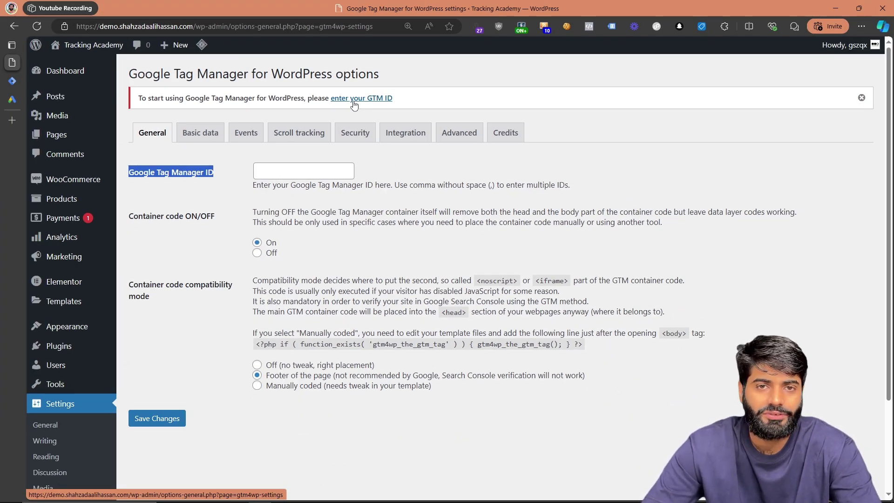
- Switch to Tag Manager and copy the container's ID
left_click(16, 81)
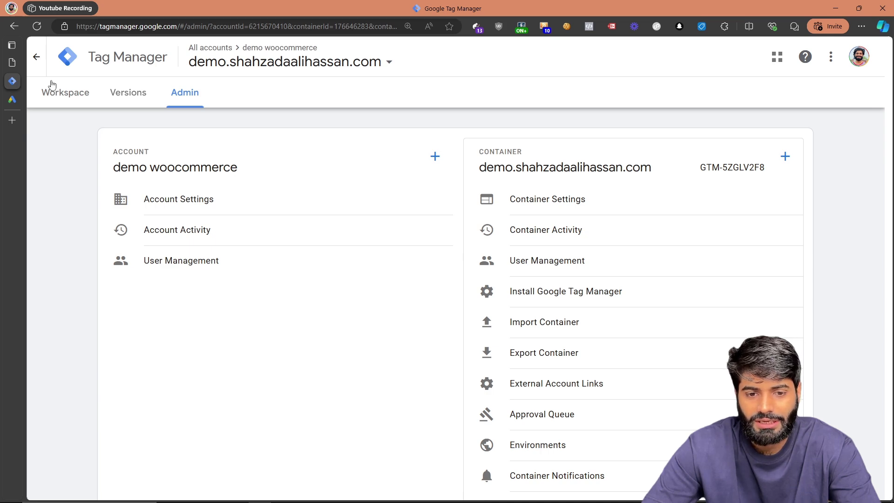
left_click_drag(769, 173, 699, 173)
right_click(709, 168)
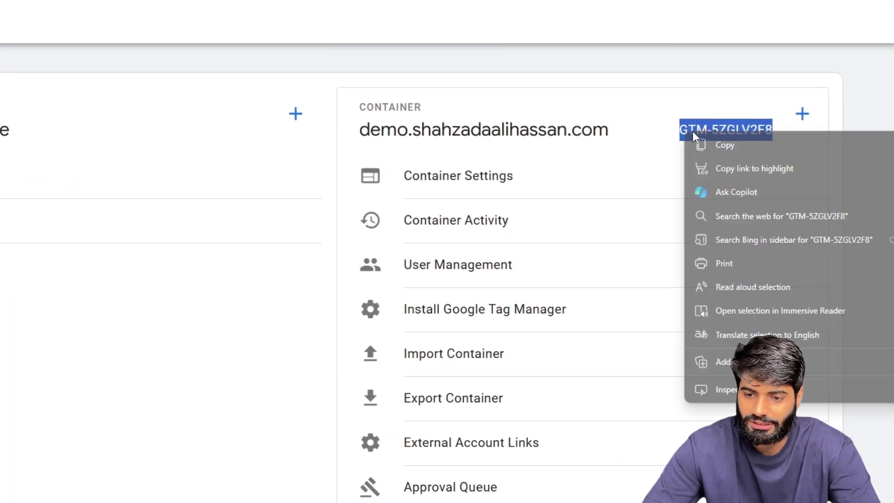
left_click(714, 144)
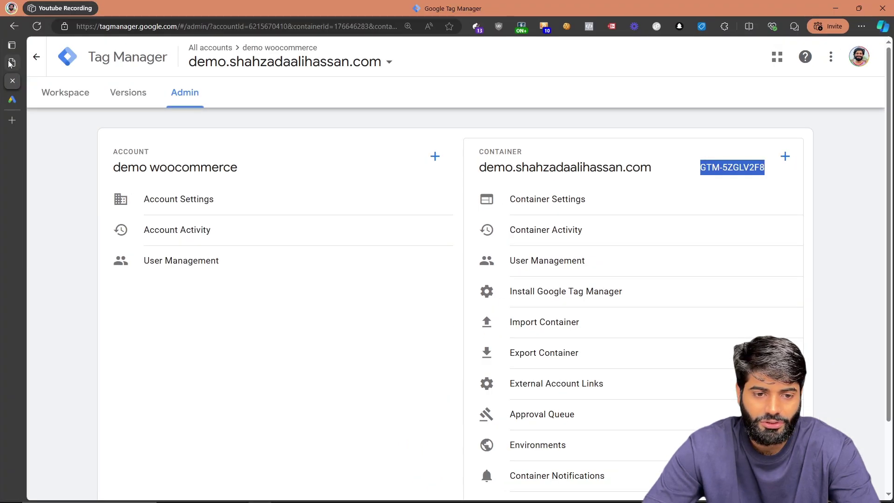
- Return to the WordPress plugin options, enter GTM-5ZGLV2F8 as the Google Tag Manager ID and save the settings
left_click(10, 64)
left_click(311, 174)
key("ctrl+v")
left_click(153, 421)
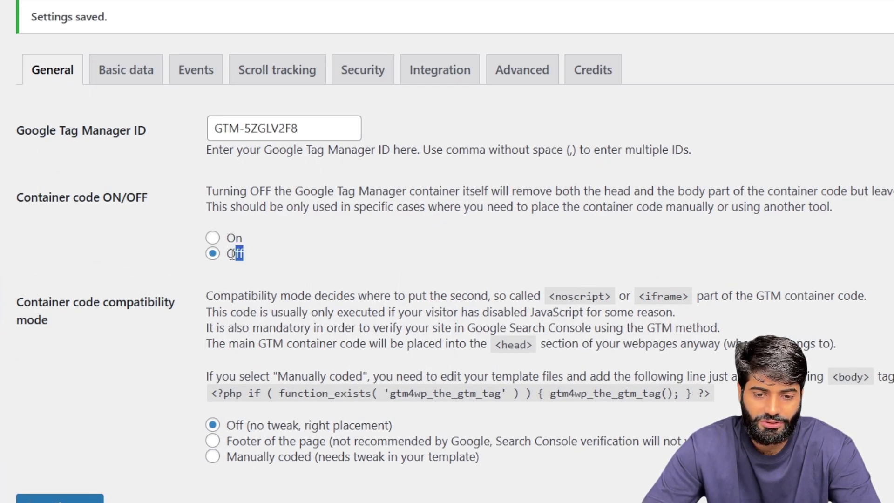
- Set the plugin's container code to On and save the changes
left_click_drag(231, 253, 229, 253)
left_click(213, 238)
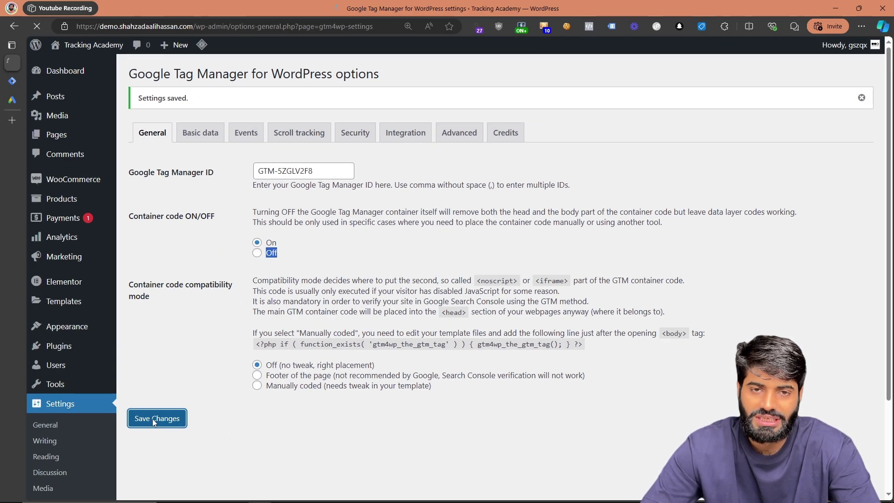
left_click(52, 501)
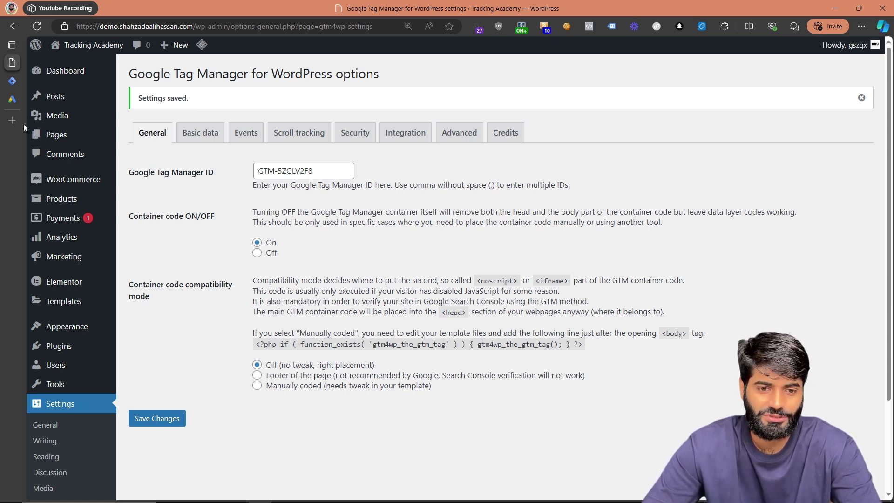
- Switch to the Tag Manager workspace, start Preview mode and connect Tag Assistant to the demo site's /shop page
left_click(14, 81)
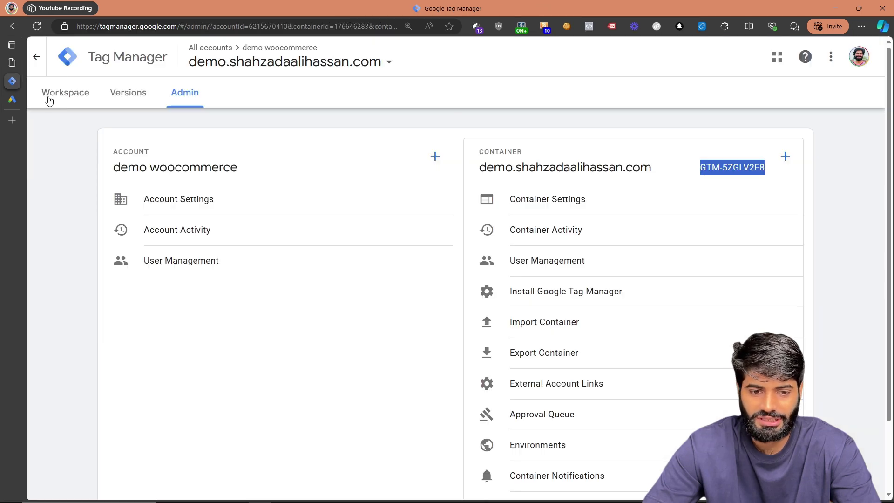
left_click(48, 98)
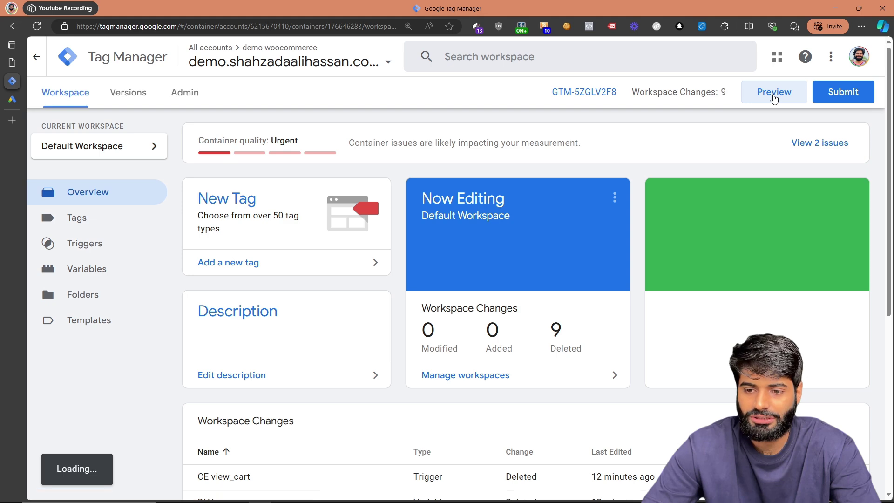
left_click(774, 97)
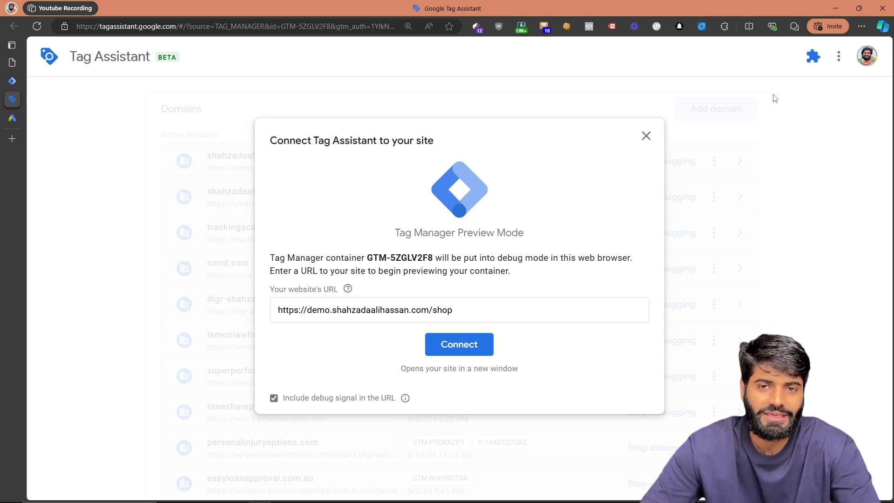
left_click_drag(458, 309, 277, 309)
left_click(464, 347)
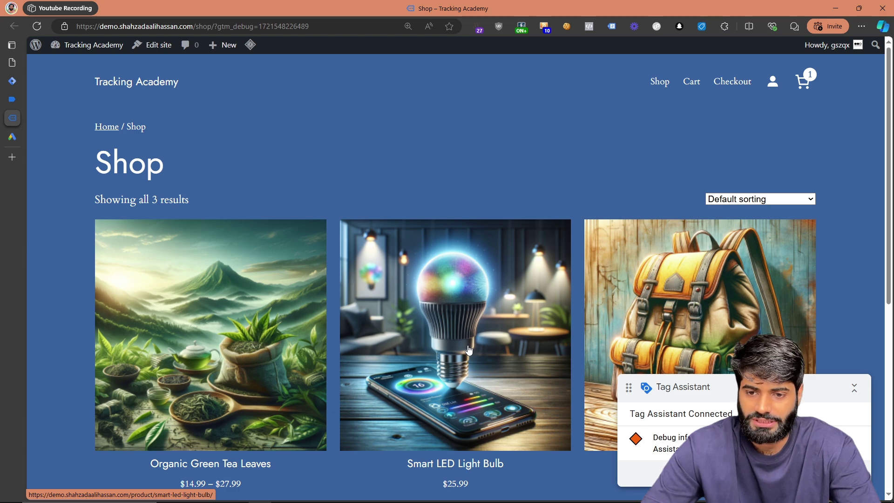
- Check on the shop page which Tag Manager container ID Tag Assistant Legacy detects, and the Tag Assistant connection status
left_click(613, 31)
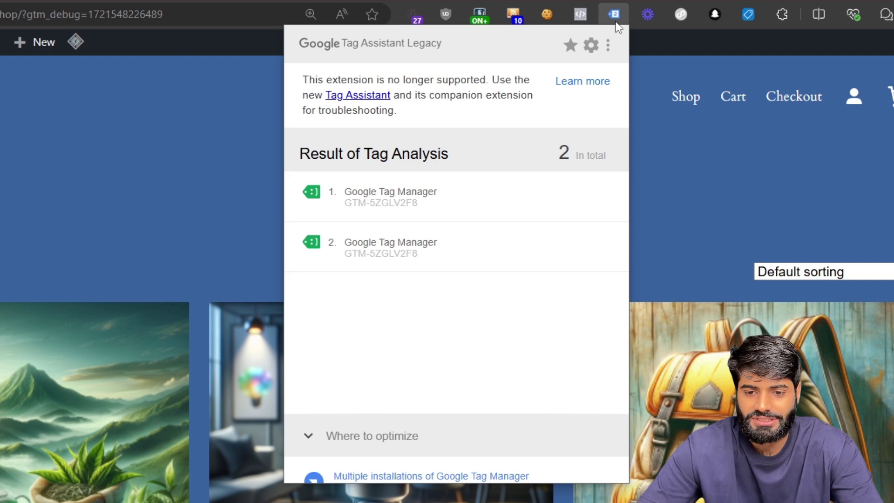
left_click(442, 199)
left_click_drag(522, 226, 443, 223)
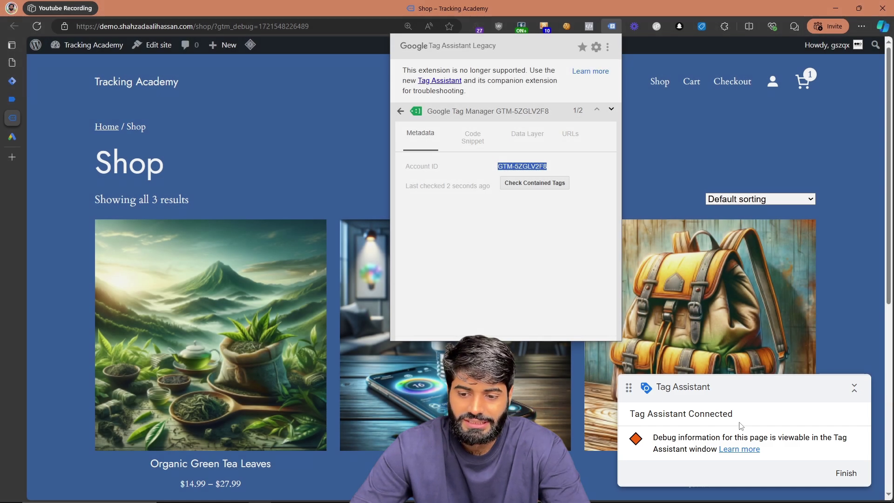
left_click_drag(739, 414, 627, 415)
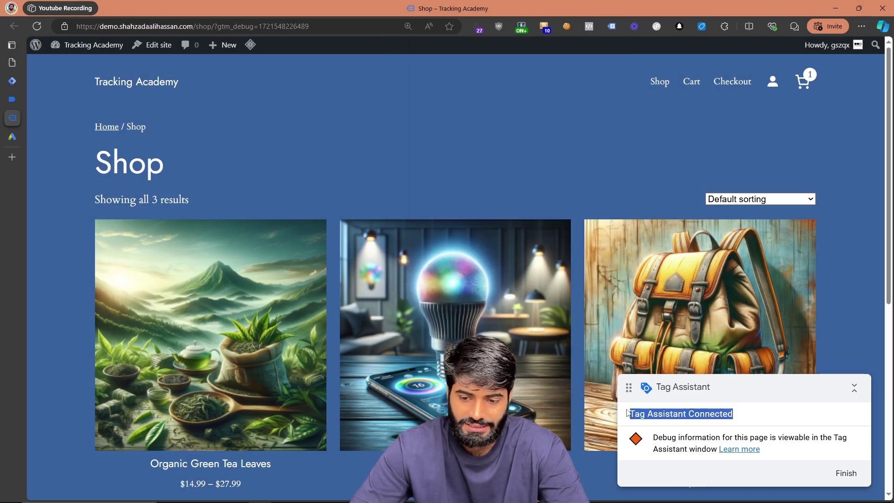
- Continue to the Tag Assistant debug view and examine the container source for the Shop – Tracking Academy page
left_click(12, 99)
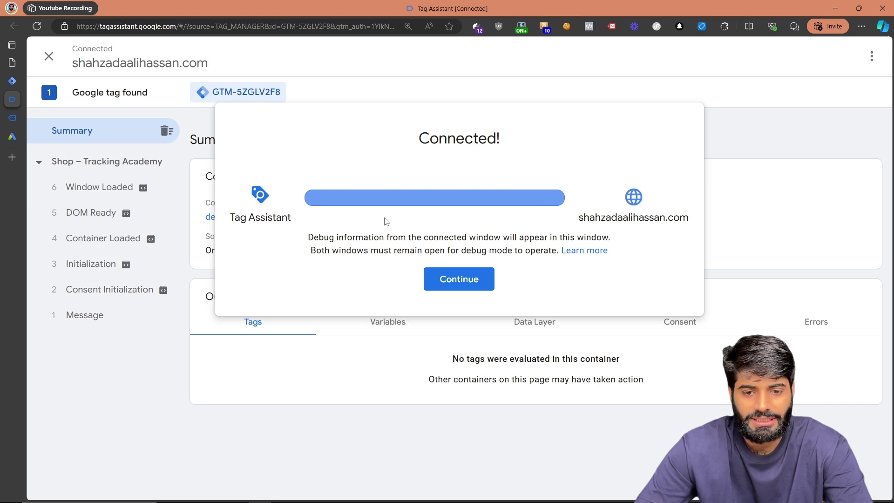
left_click(458, 280)
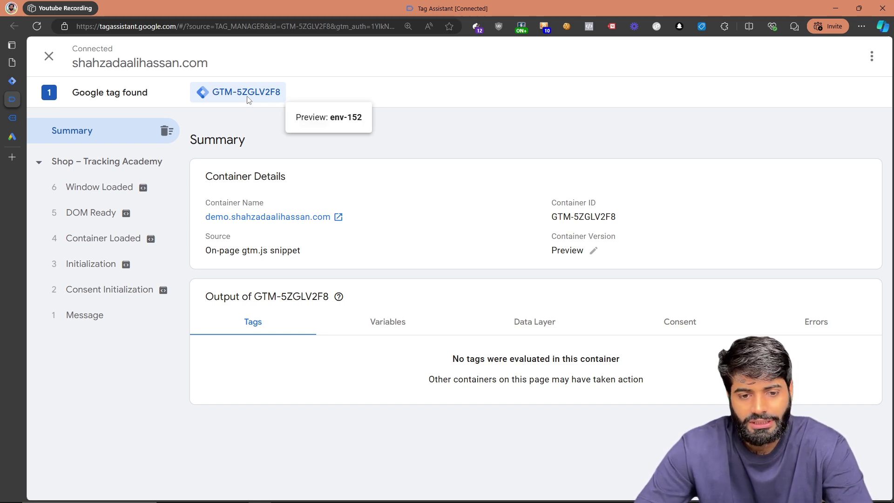
left_click(97, 164)
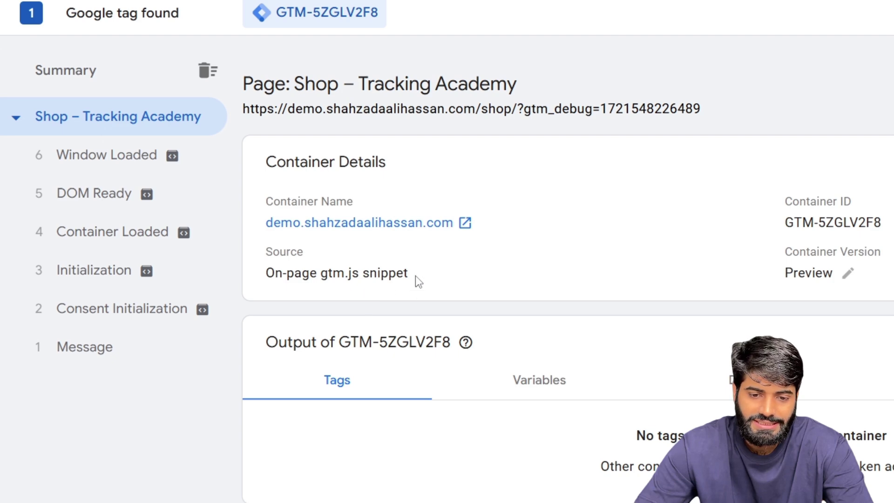
triple_click(266, 287)
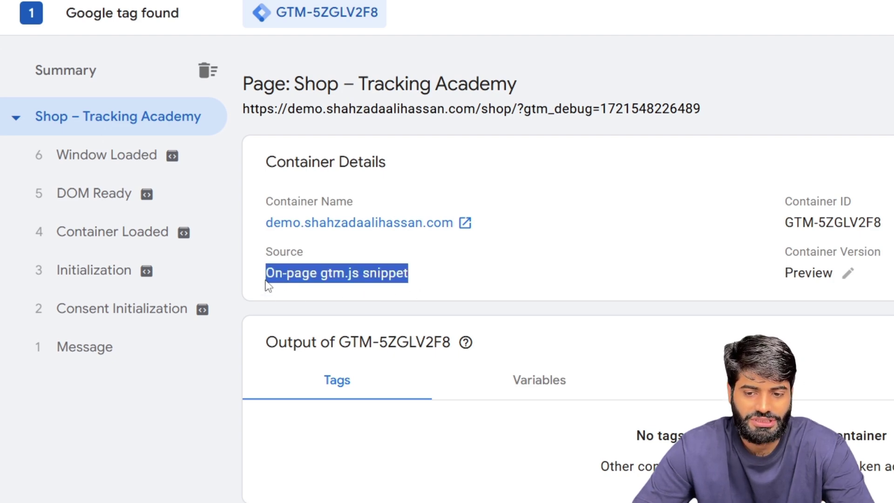
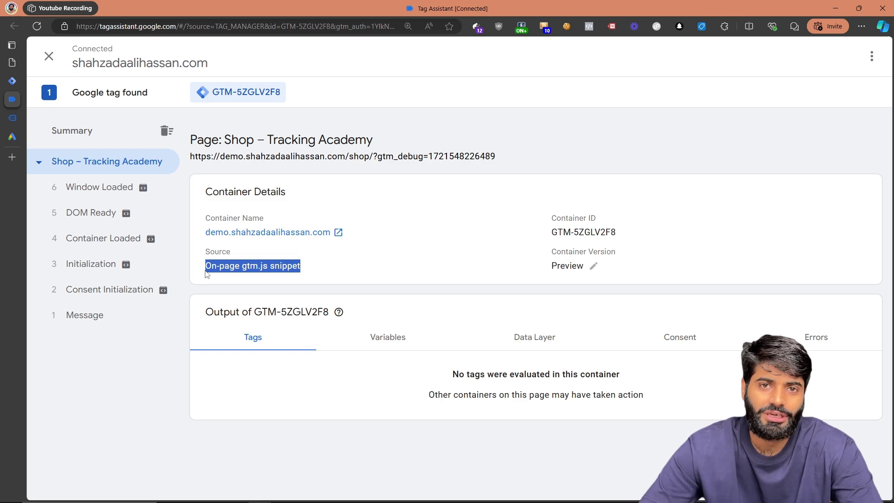
- Return to the GTM4WP settings and enable Track e-commerce and Customer data in data layer in the WooCommerce integration
left_click(11, 63)
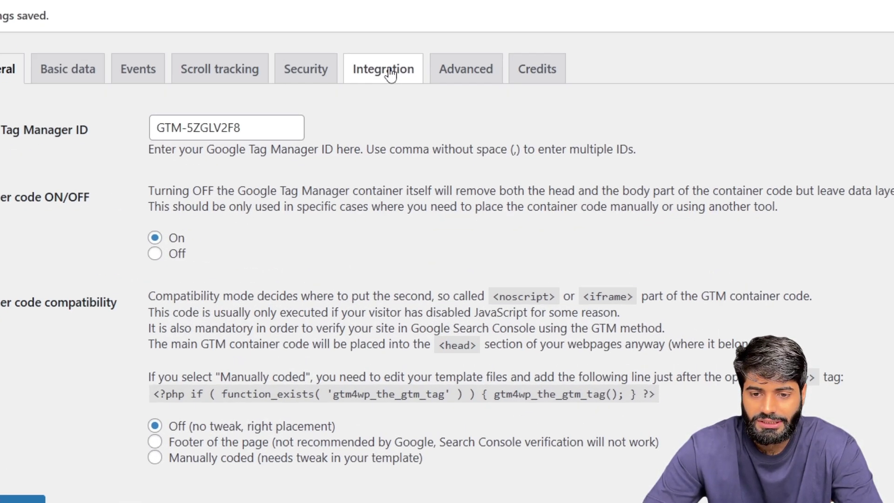
left_click(415, 128)
left_click(191, 108)
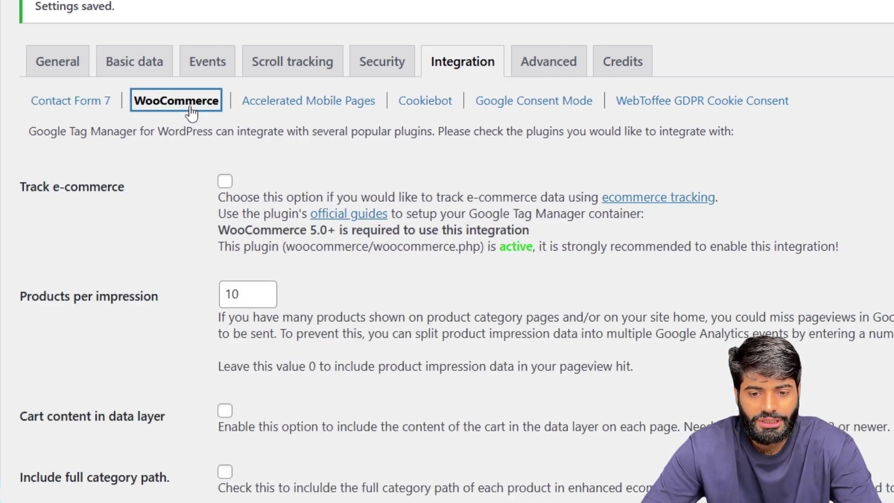
left_click(225, 181)
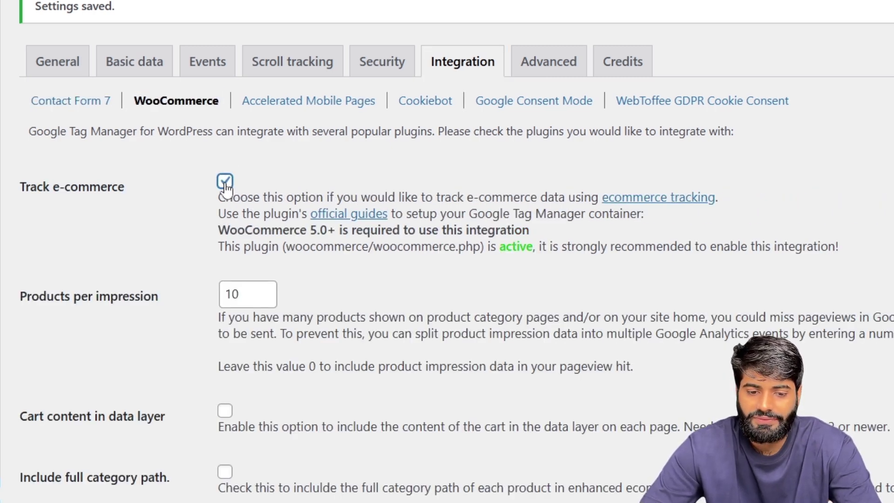
scroll(225, 184, "down", 5)
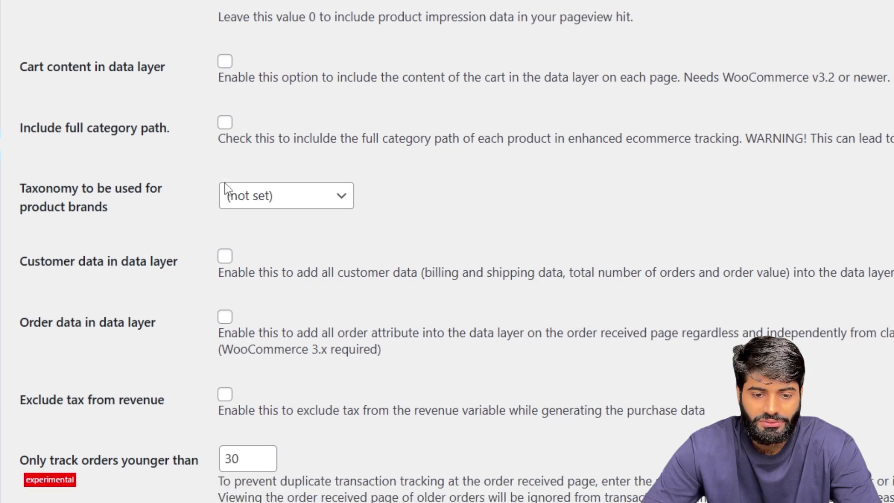
left_click(226, 198)
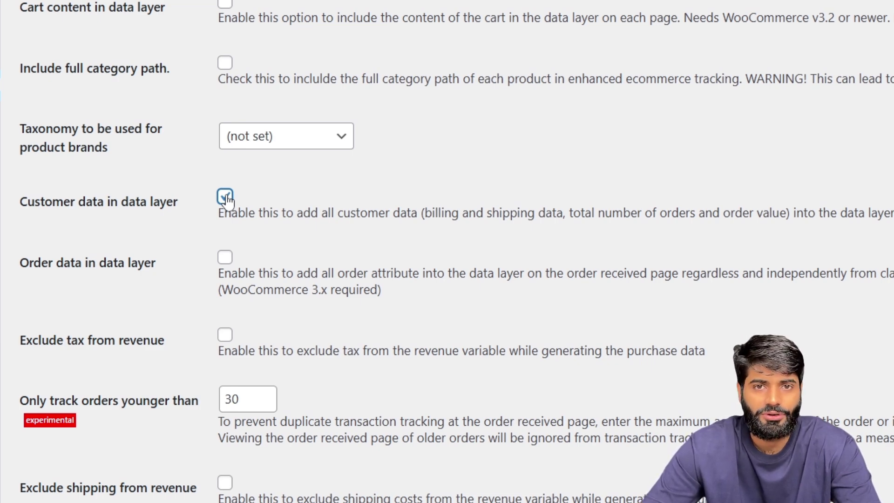
- Enable Clear ecommerce object before new event in the WooCommerce integration and save the changes
scroll(226, 198, "down", 10)
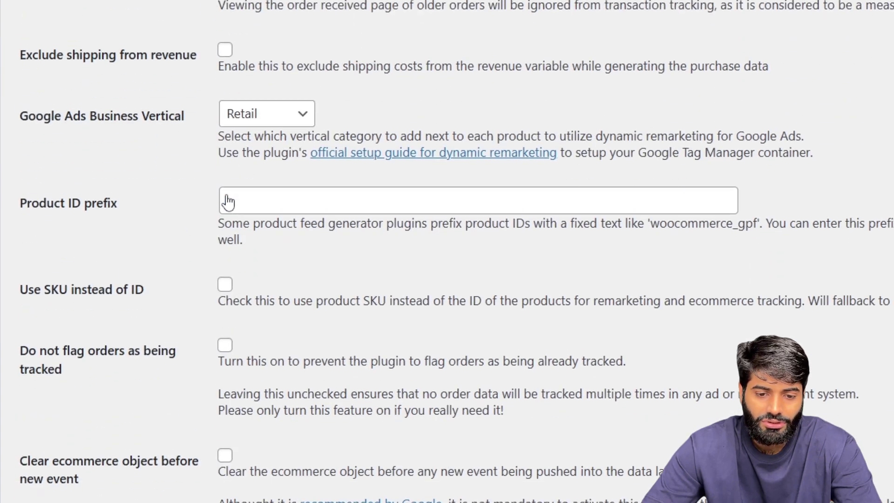
scroll(227, 458, "down", 3)
left_click(225, 307)
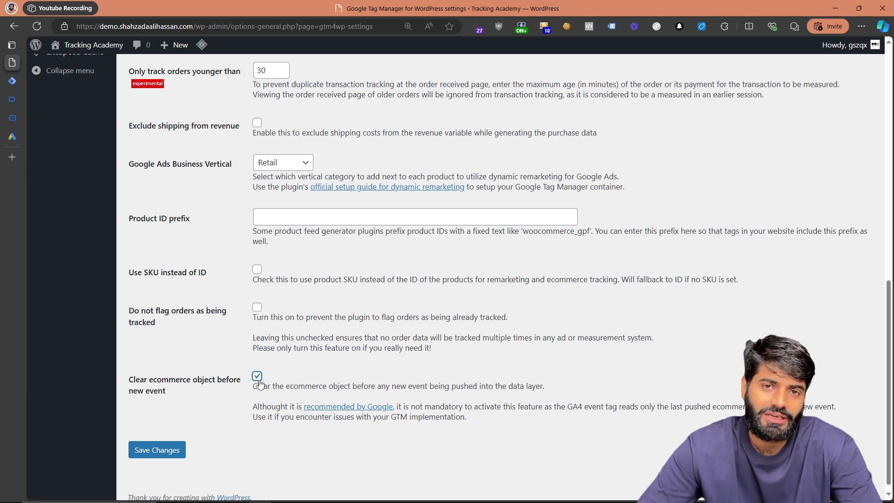
left_click(157, 450)
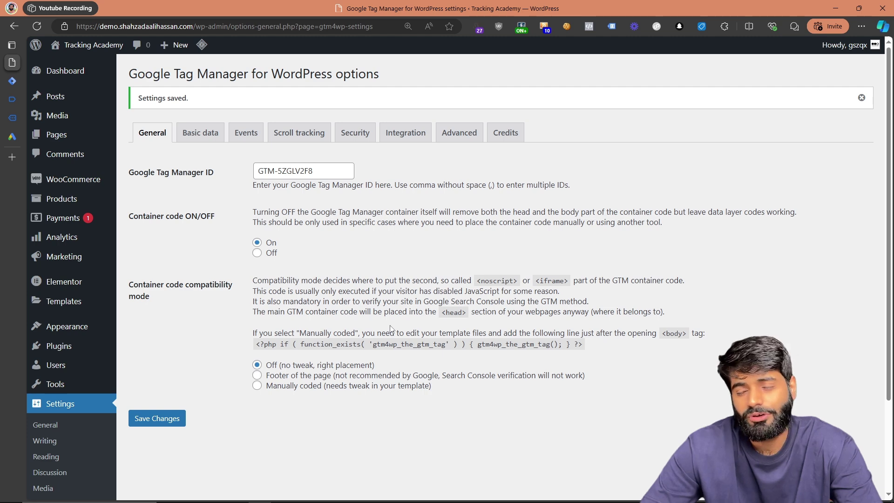
- Switch to the demo shop, proceed to checkout and place a test order for one Smart LED Light Bulb
left_click(13, 119)
scroll(317, 200, "down", 5)
scroll(410, 257, "up", 4)
scroll(464, 262, "up", 2)
left_click(731, 85)
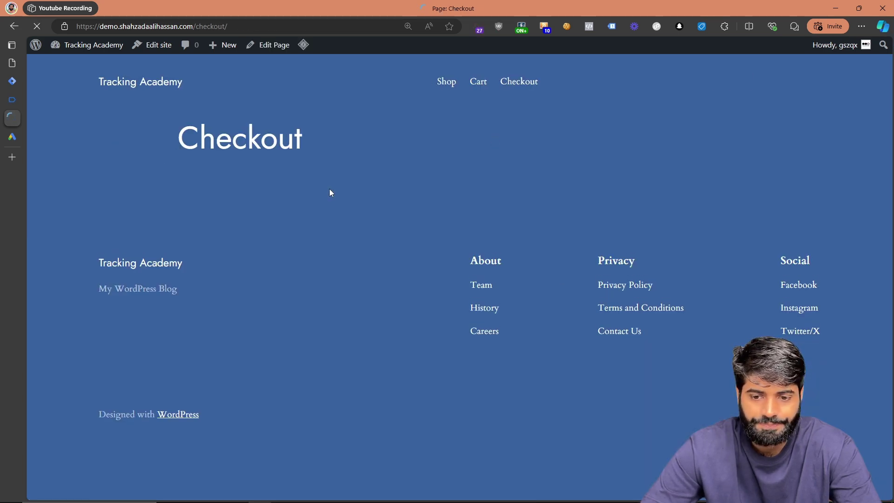
scroll(331, 192, "down", 5)
scroll(232, 335, "down", 4)
scroll(275, 344, "down", 1)
left_click(438, 329)
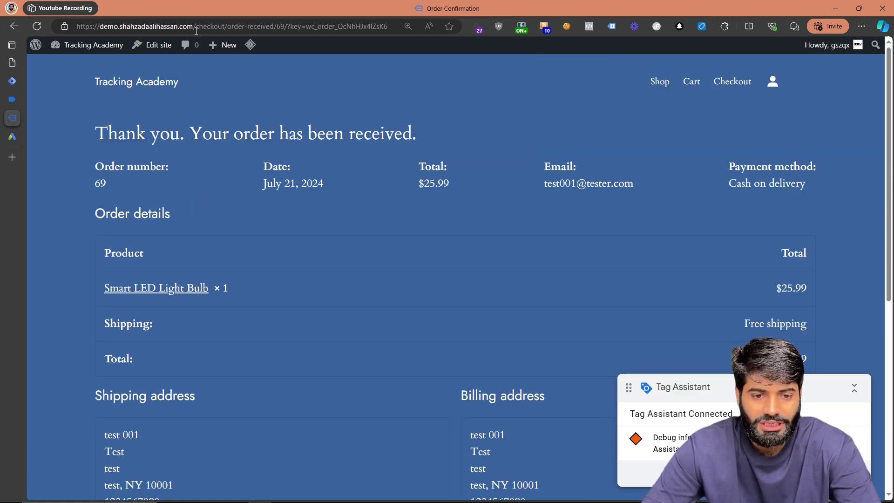
- Switch to Tag Assistant and examine the ecommerce object in the purchase event's API call under Order Confirmation
left_click(12, 99)
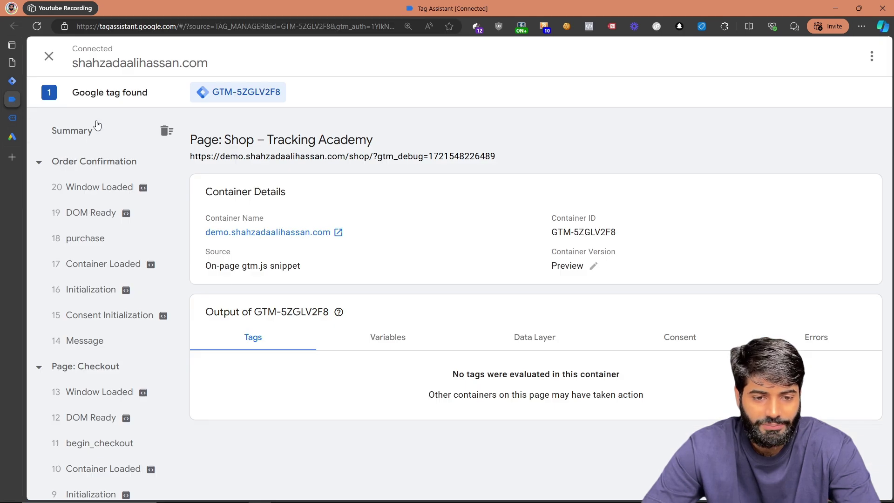
left_click(101, 163)
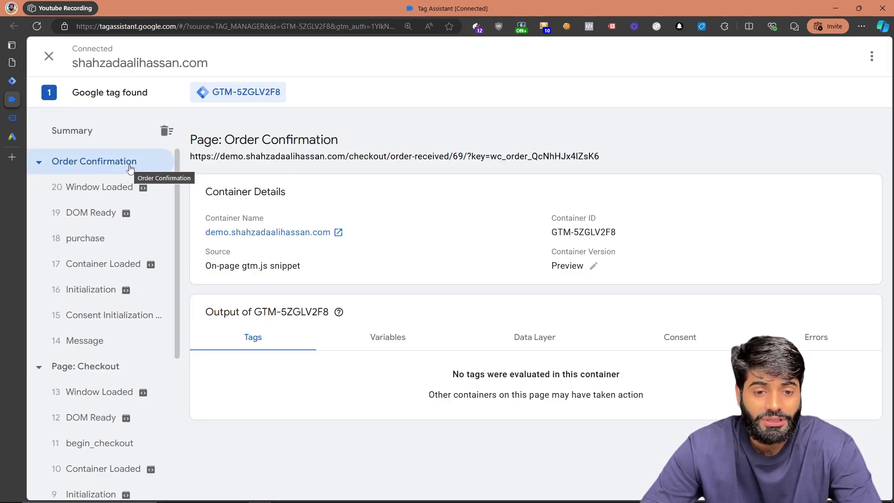
left_click(116, 248)
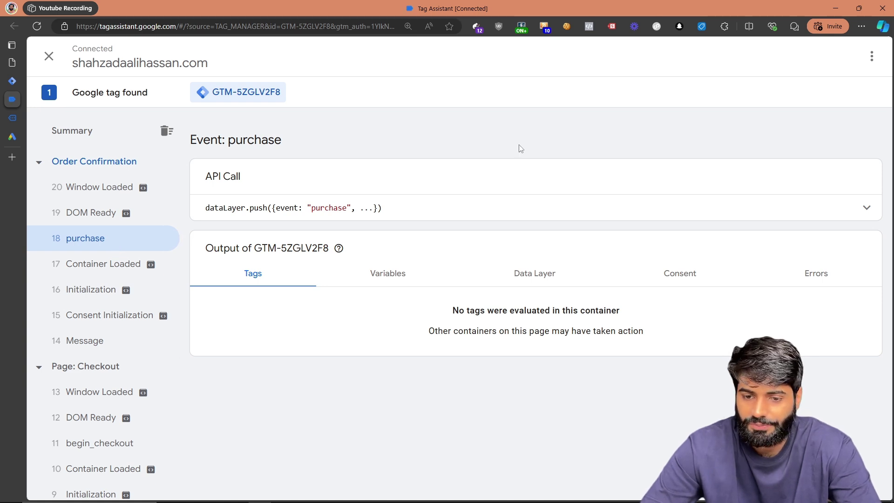
left_click(872, 210)
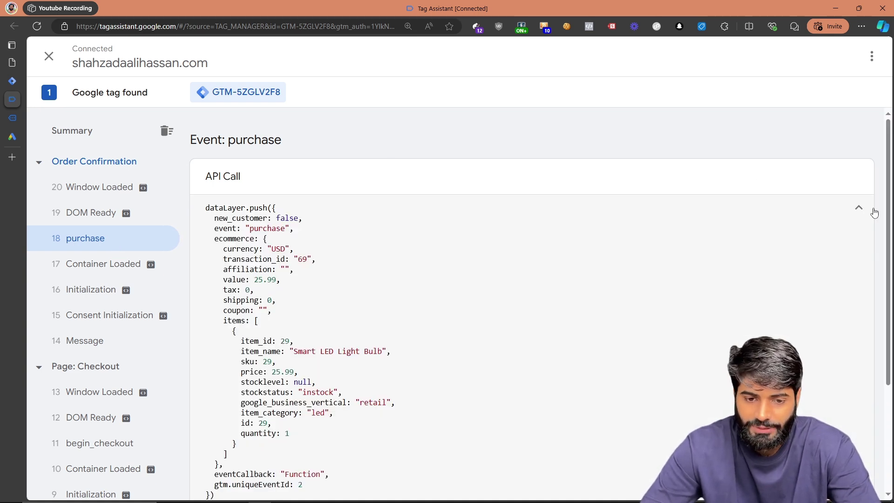
scroll(874, 212, "down", 2)
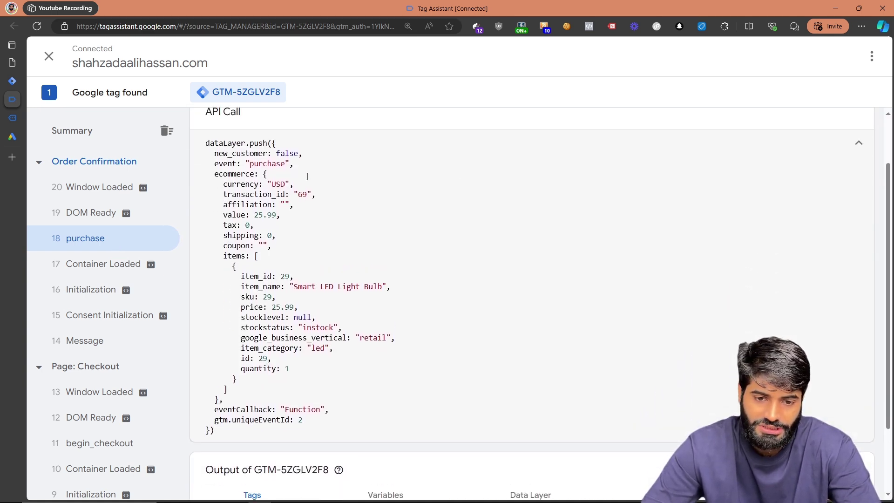
left_click_drag(209, 174, 239, 401)
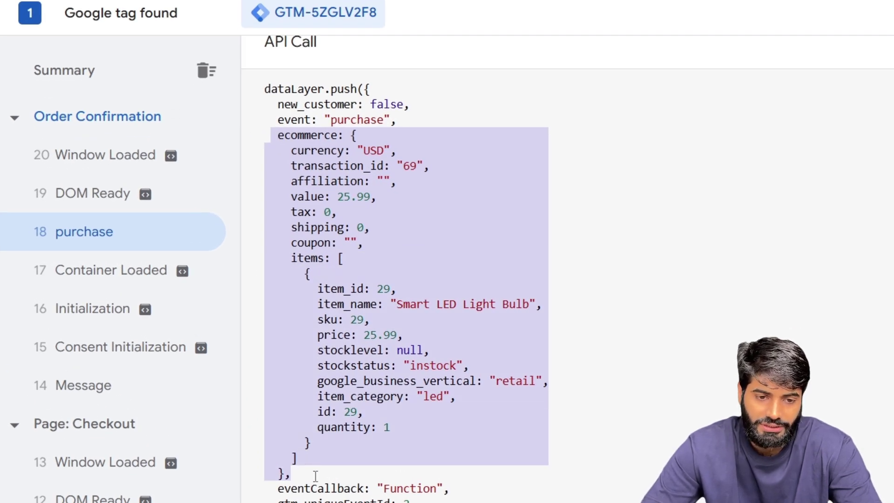
left_click(536, 296)
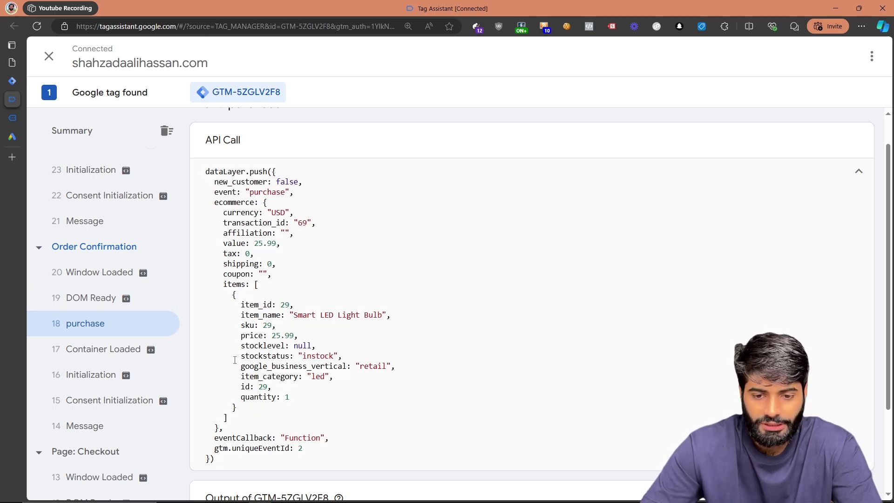
- Examine the customer fields in the Data Layer values of the purchase event and the Order Confirmation Message event
scroll(419, 326, "down", 3)
left_click(531, 407)
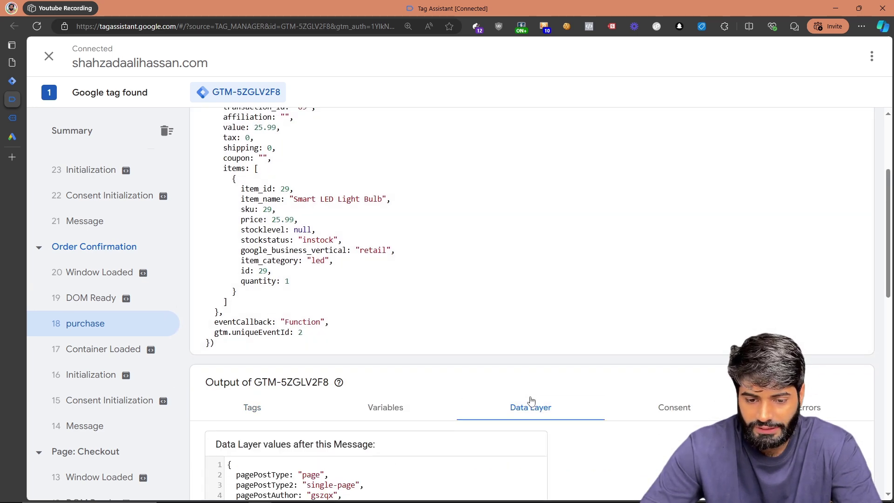
scroll(531, 399, "down", 6)
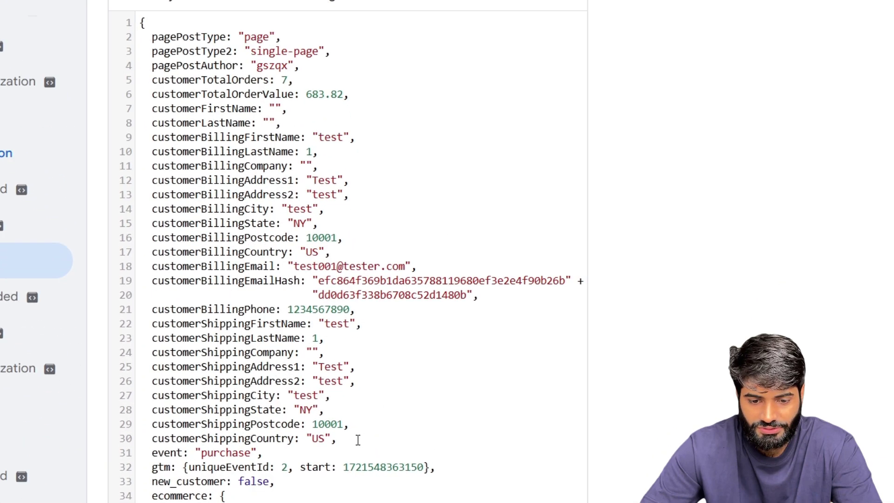
left_click_drag(372, 459, 251, 326)
left_click_drag(175, 258, 124, 86)
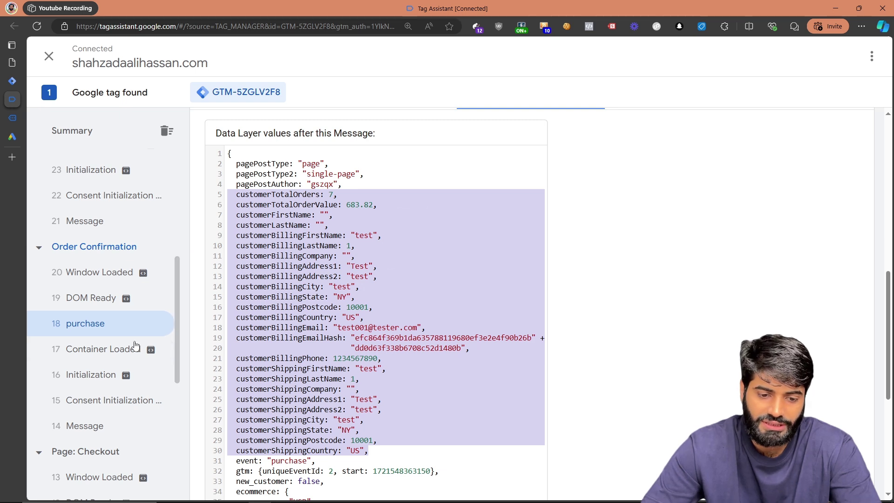
left_click(96, 425)
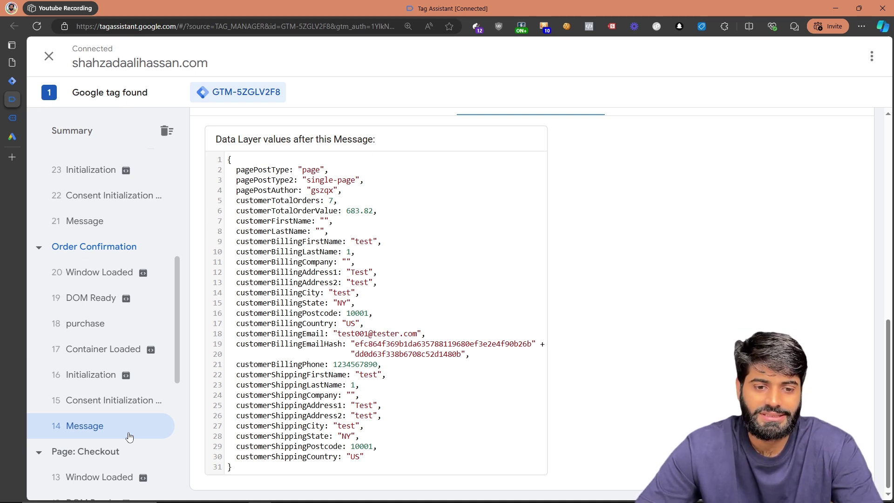
- Switch to Google Ads, open the conversions summary and start a new conversion action of the Website kind
left_click(12, 137)
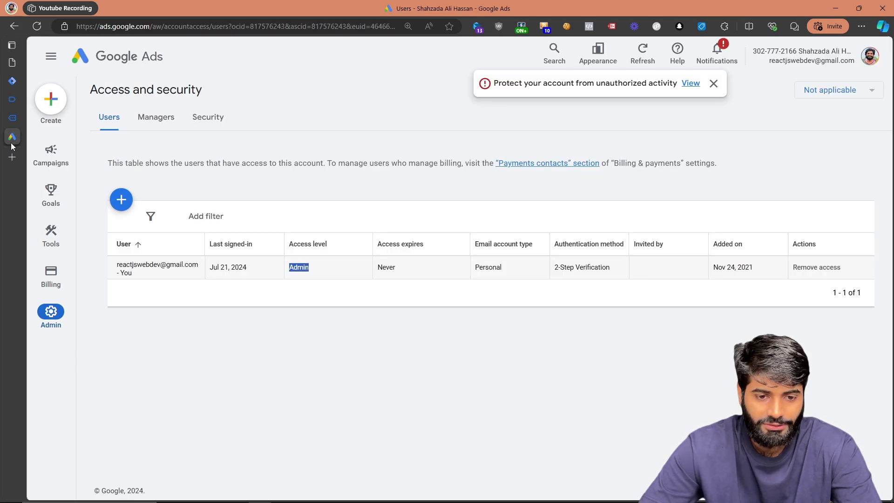
mouse_move(50, 193)
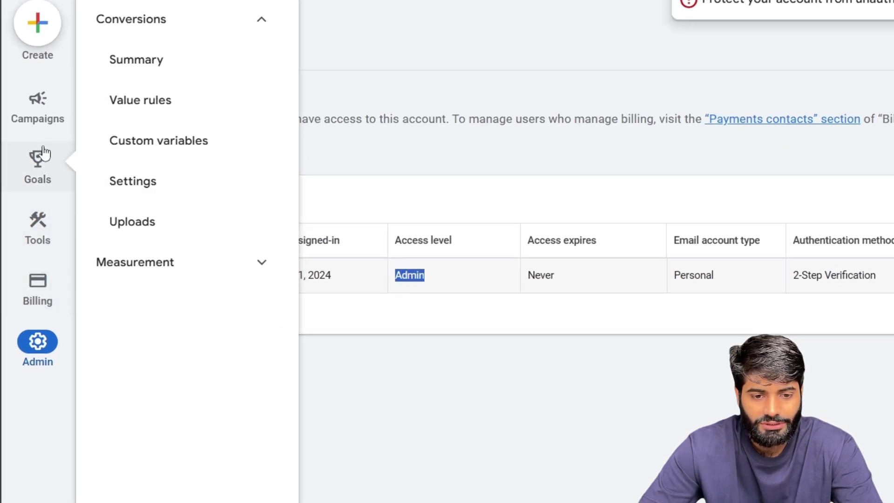
left_click(195, 58)
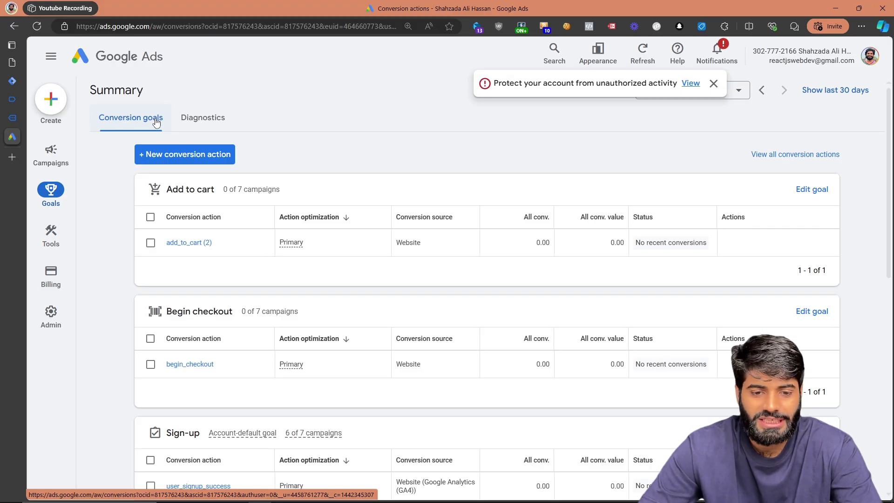
left_click(199, 155)
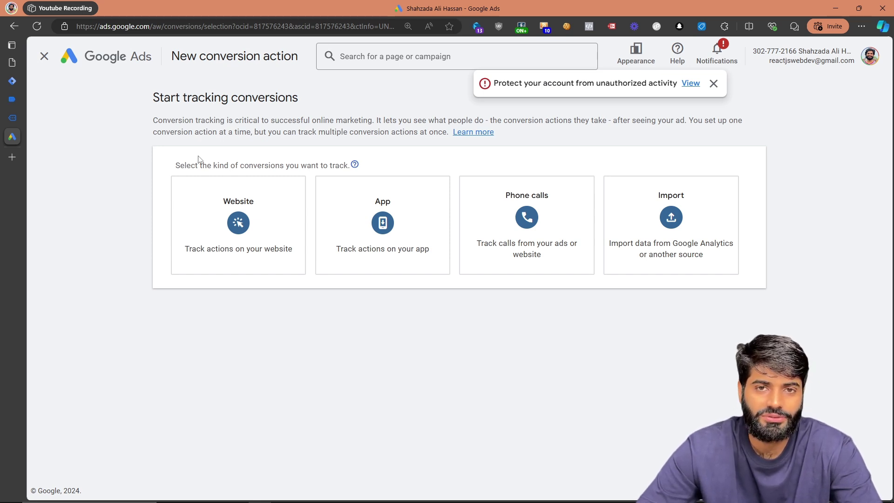
left_click(219, 210)
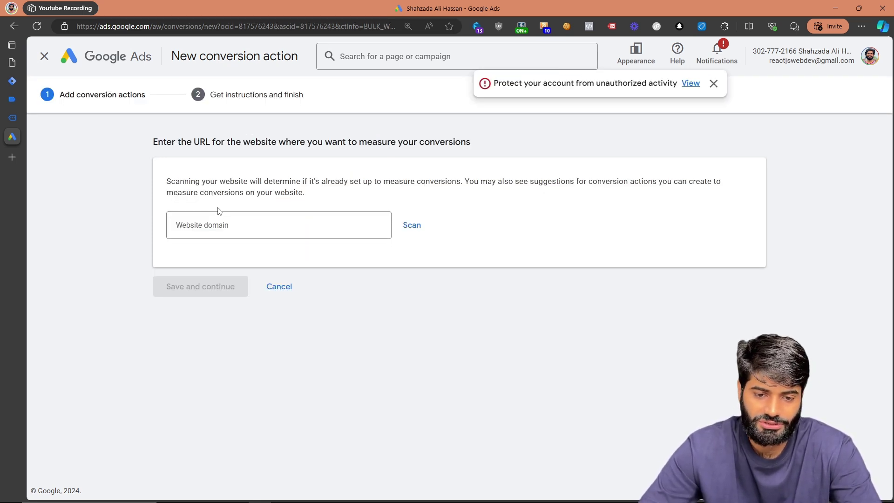
- Copy the Smart LED Light Bulb product page's URL from the demo site and scan it as the website domain in Google Ads
left_click(14, 118)
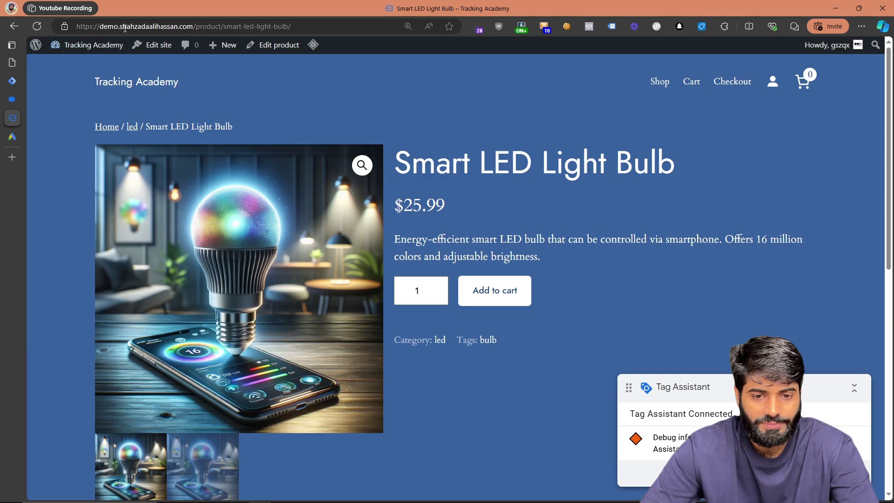
left_click(125, 28)
key("ctrl+c")
left_click(12, 136)
left_click(265, 227)
key("ctrl+v")
left_click(412, 225)
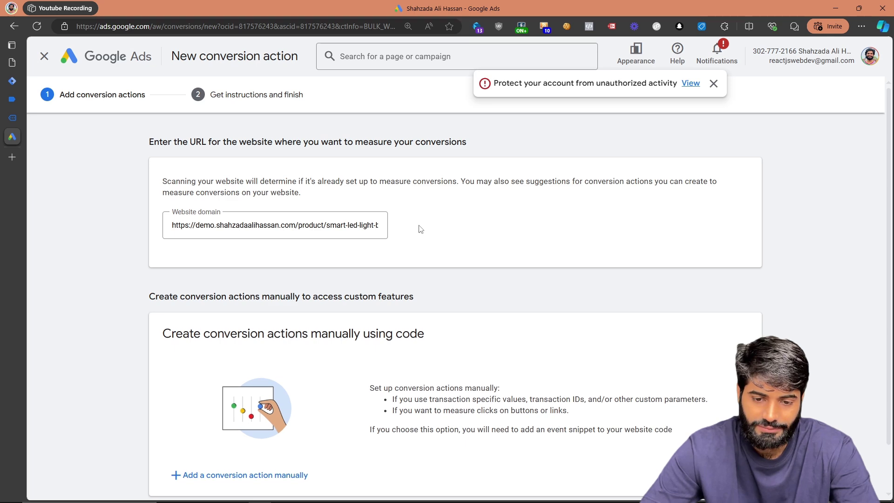
- Add a conversion action manually with the Purchase goal category and the conversion name "purchase"
scroll(419, 229, "down", 1)
left_click(267, 423)
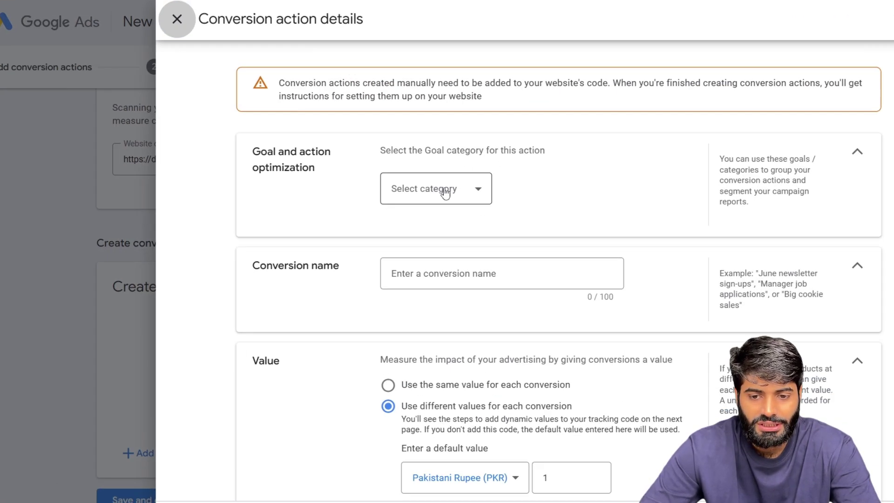
left_click(437, 197)
left_click(436, 211)
left_click(434, 347)
type("purchase")
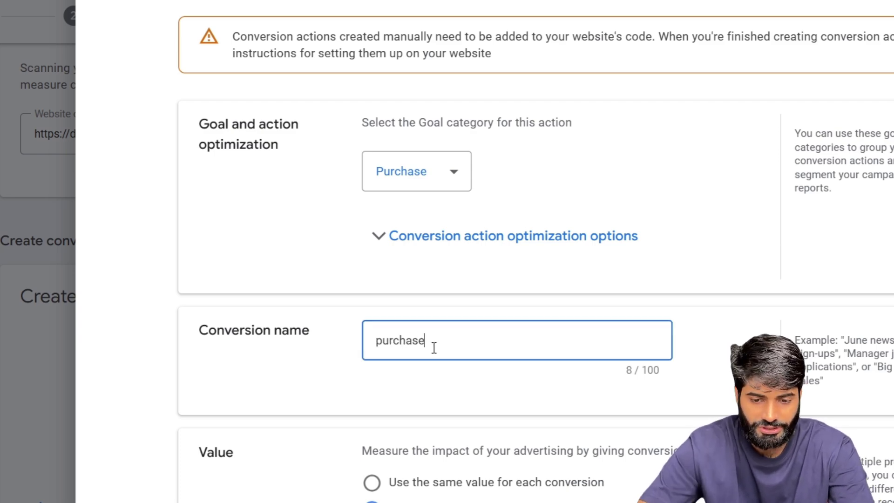
- Save the purchase conversion action with different values for each conversion and open its Google Tag Manager setup instructions
scroll(434, 347, "down", 5)
left_click_drag(390, 133, 614, 140)
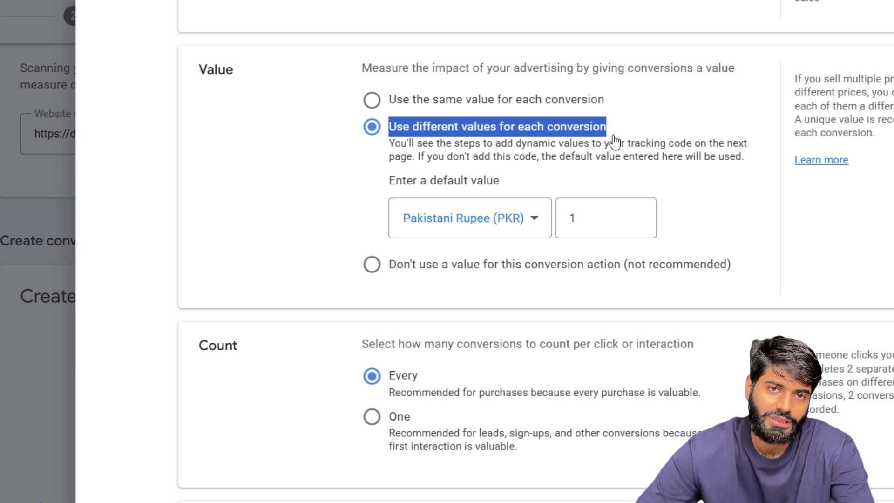
scroll(615, 140, "down", 3)
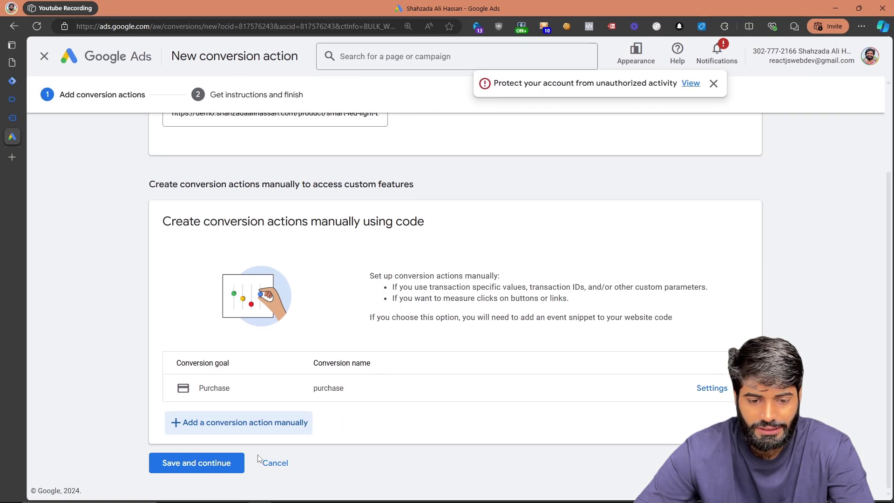
left_click(221, 468)
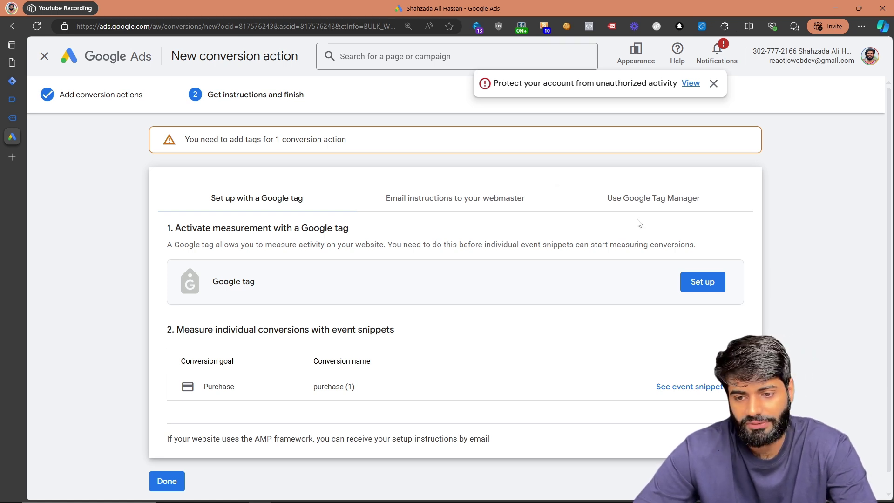
left_click(674, 196)
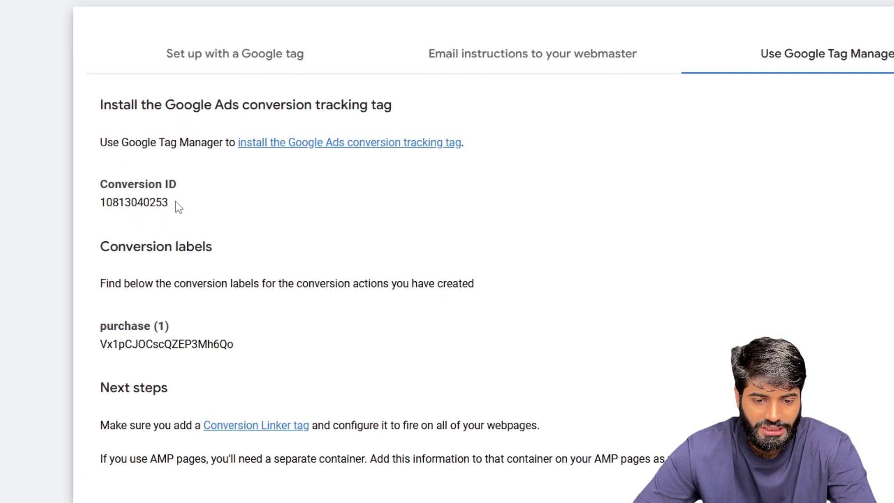
- Switch to Google Tag Manager and start a new tag that fires on the All Pages trigger
left_click_drag(217, 298, 167, 286)
left_click_drag(235, 347, 99, 326)
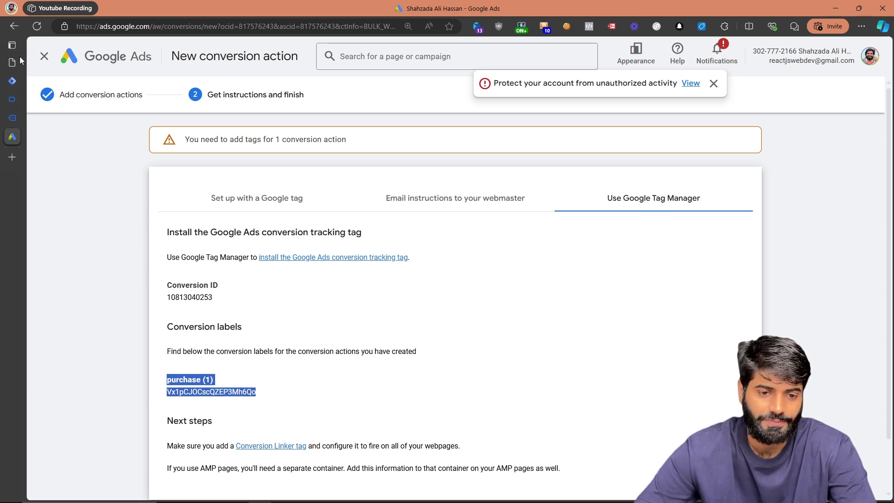
left_click(13, 81)
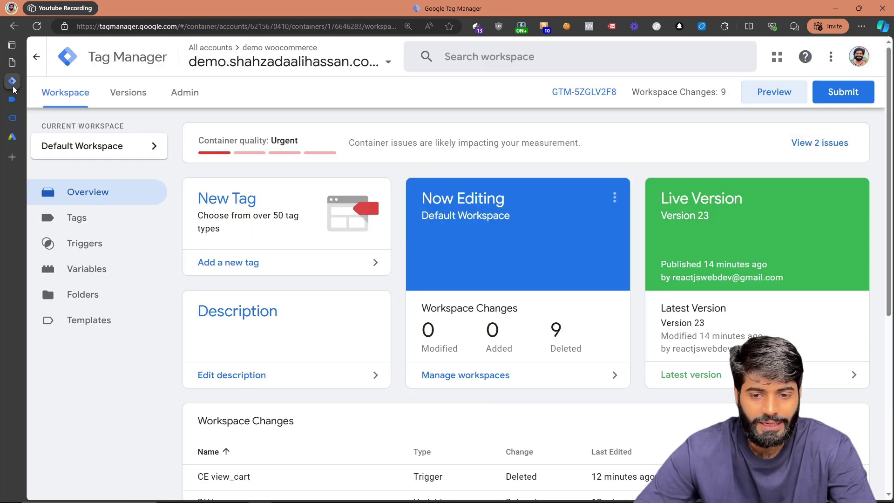
left_click(68, 220)
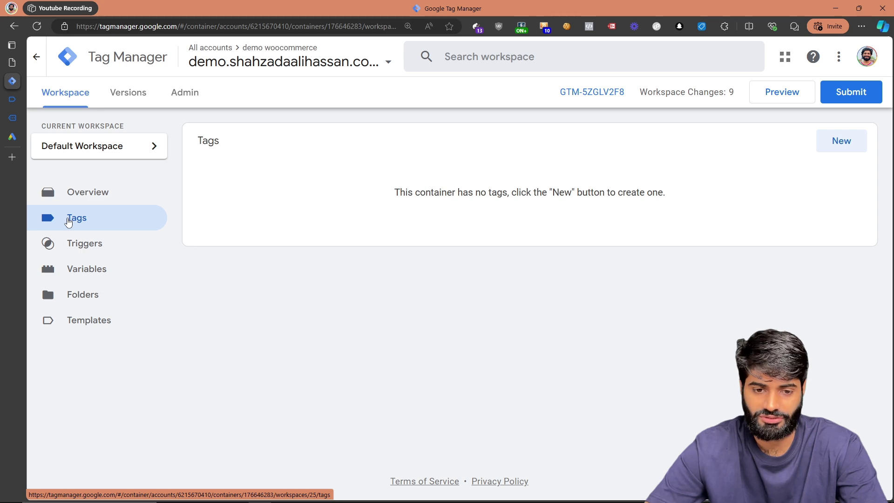
left_click(834, 150)
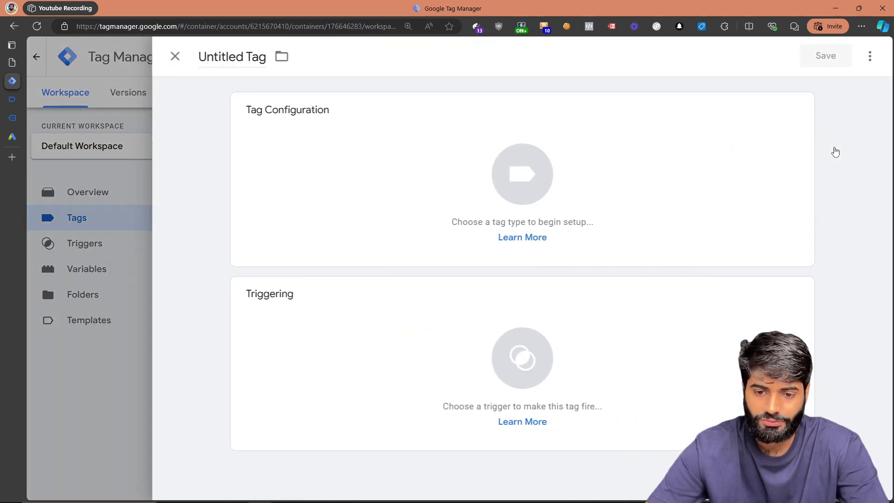
left_click(329, 379)
left_click(306, 117)
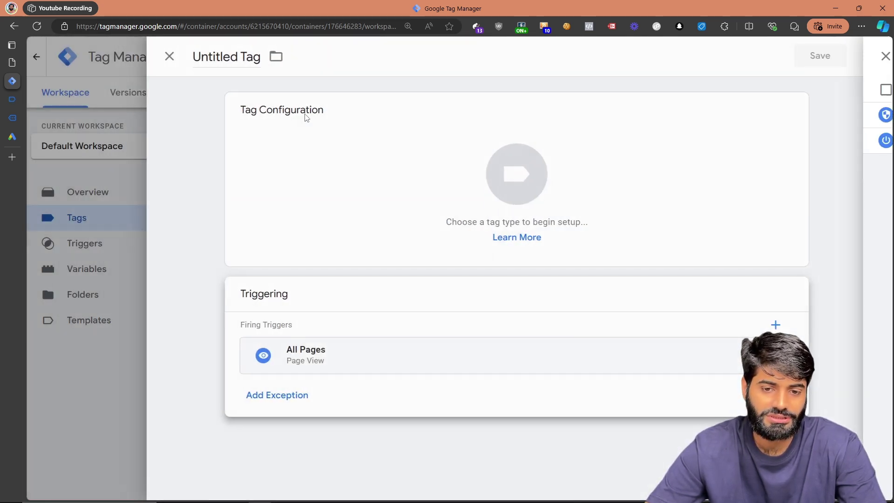
- Set the tag type to Google Ads Conversion Linker, name the tag "Gads Conversion Linker" and save it
left_click(320, 198)
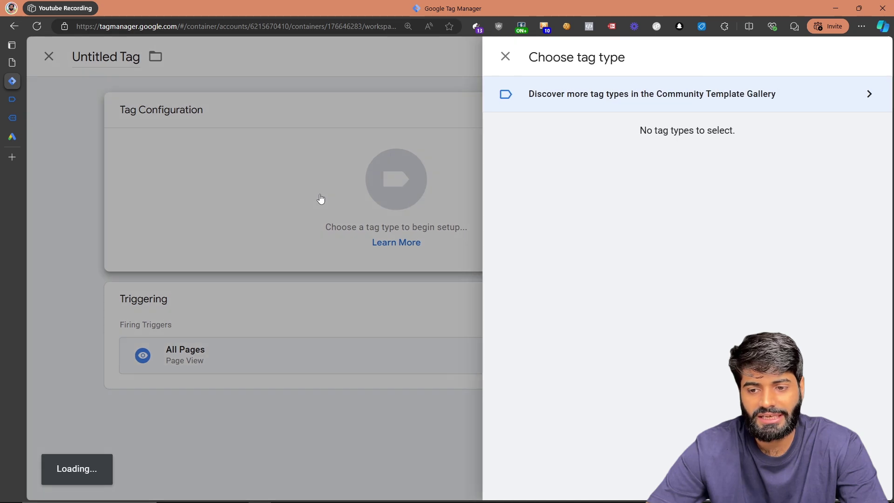
left_click(615, 204)
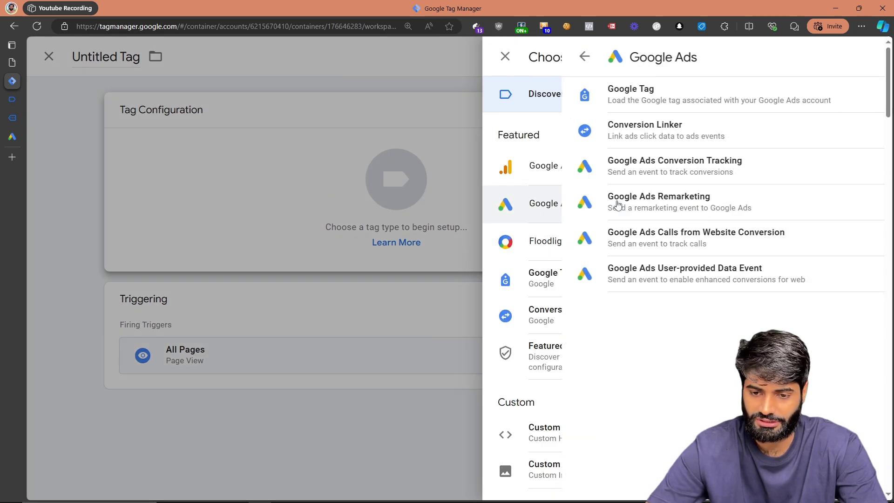
left_click(615, 139)
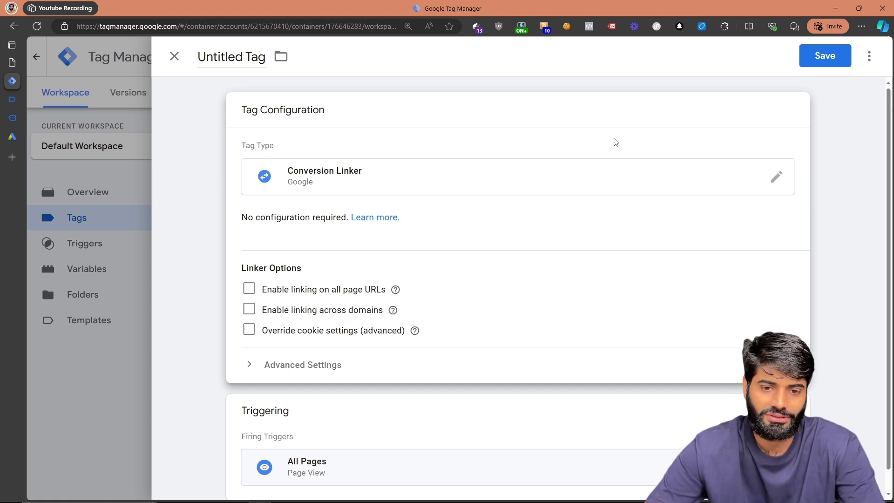
left_click(224, 49)
type("Gads Conversion Linker")
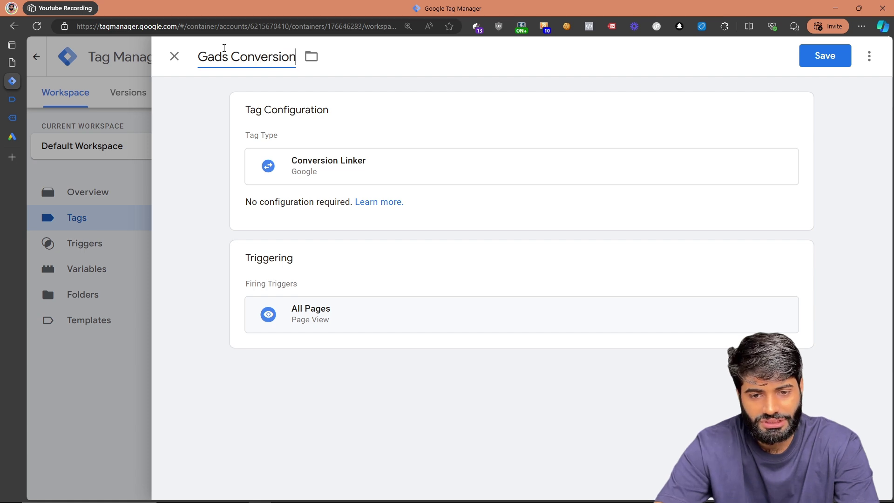
left_click(824, 55)
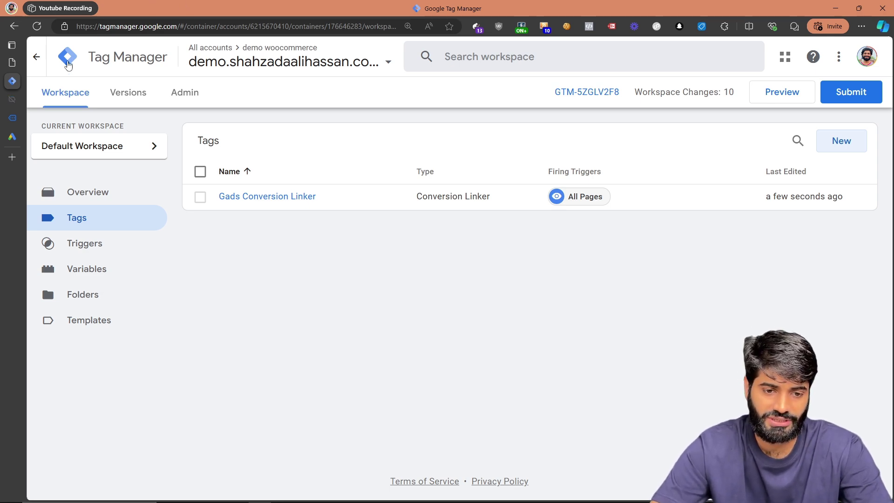
- Switch to Tag Assistant and examine the API call of the purchase event under Order Confirmation
left_click(19, 99)
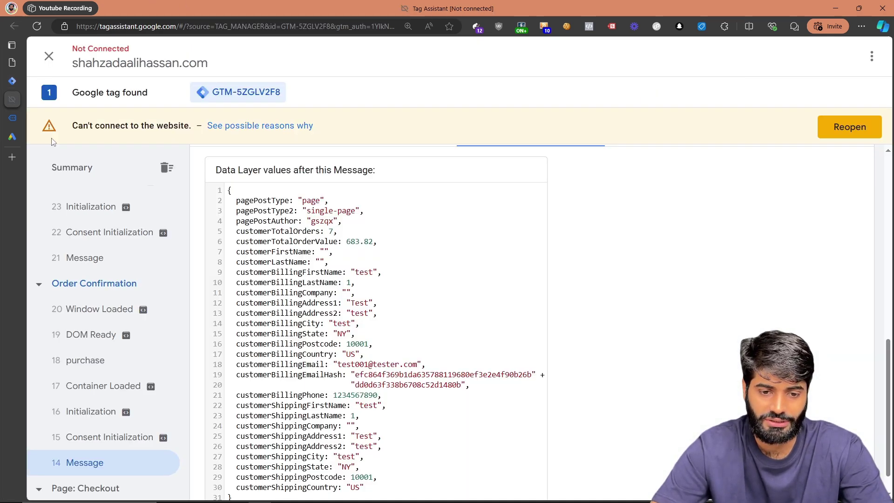
left_click(103, 371)
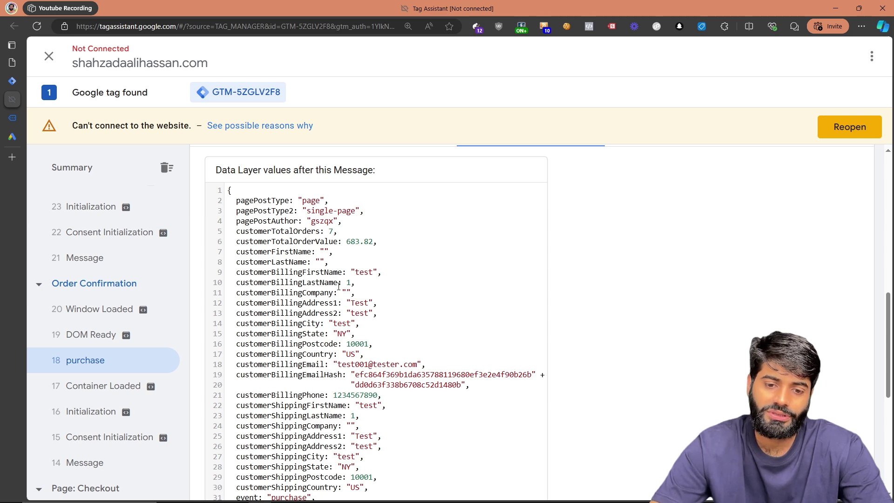
scroll(338, 286, "up", 10)
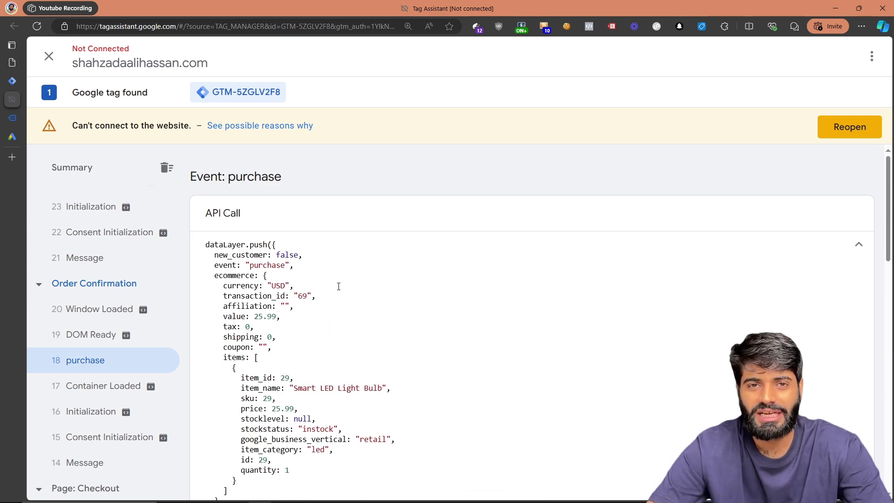
scroll(339, 286, "down", 1)
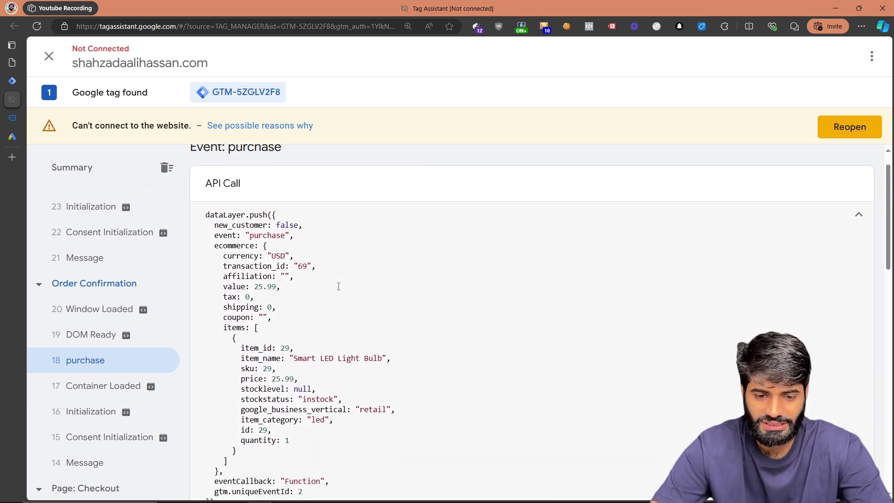
scroll(275, 284, "up", 1)
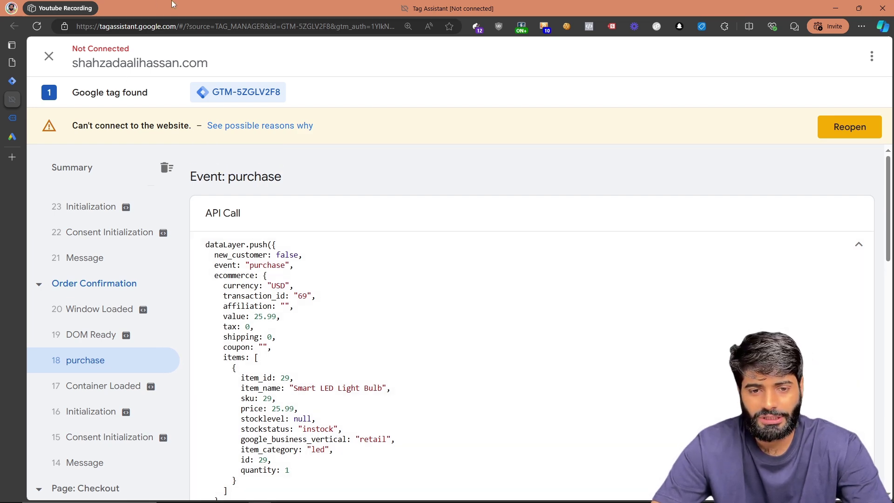
- Place Tag Assistant in its own window beside the main browser window and show Tag Manager in the latter
left_click_drag(172, 5, 892, 233)
left_click(366, 236)
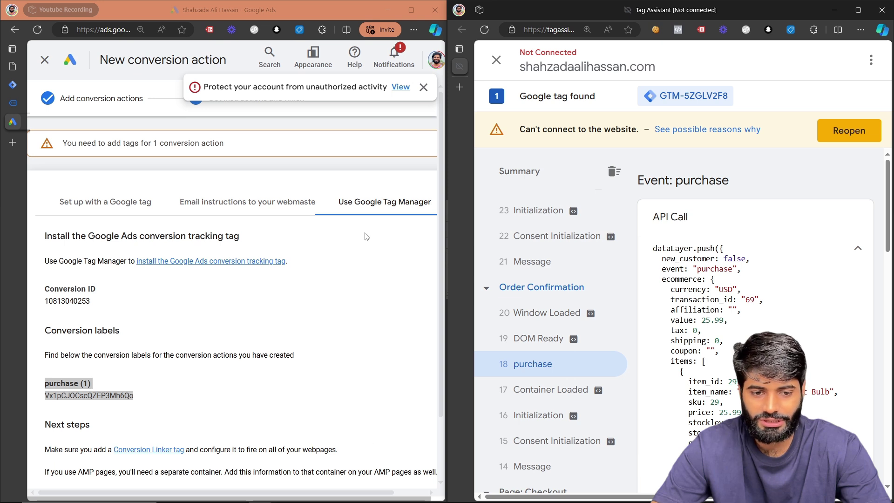
left_click(14, 85)
- Start a new trigger in Tag Manager with the Custom Event type
left_click(116, 252)
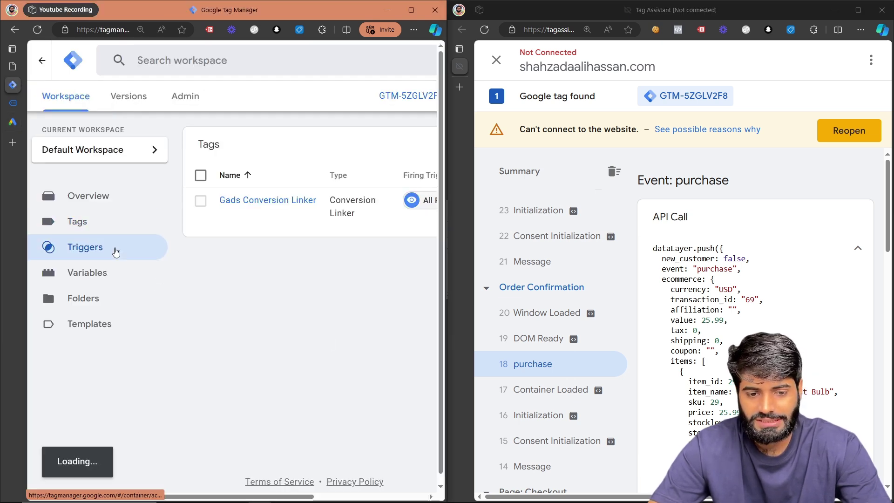
scroll(310, 334, "right", 4)
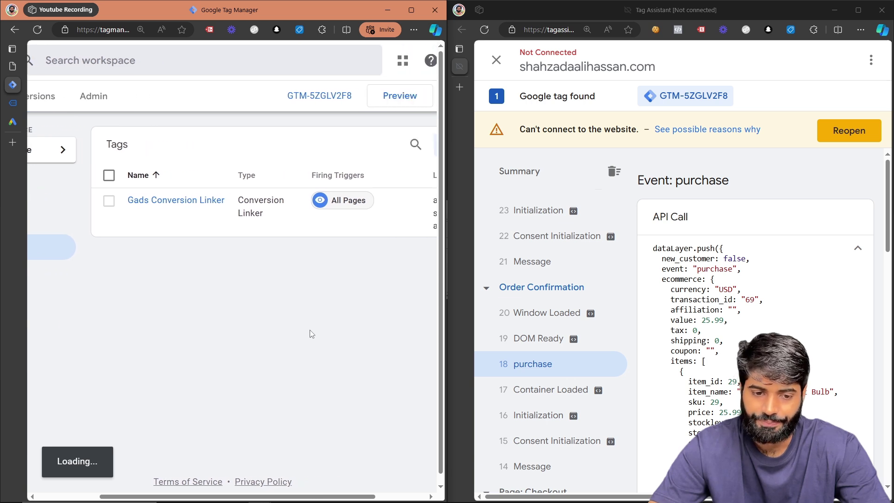
scroll(309, 334, "right", 3)
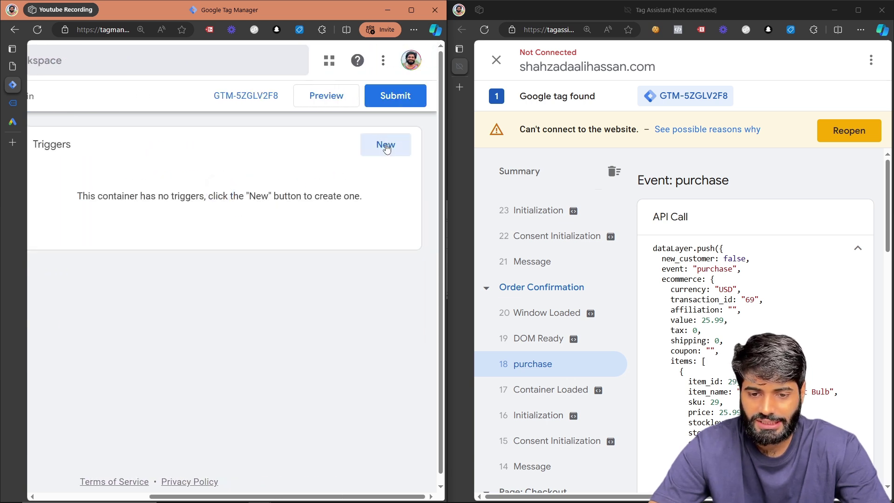
left_click(385, 146)
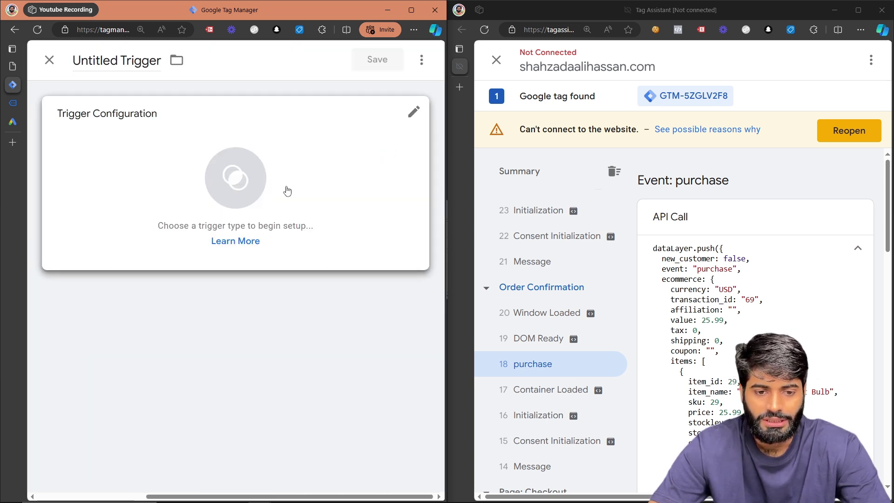
left_click(288, 191)
scroll(287, 191, "down", 5)
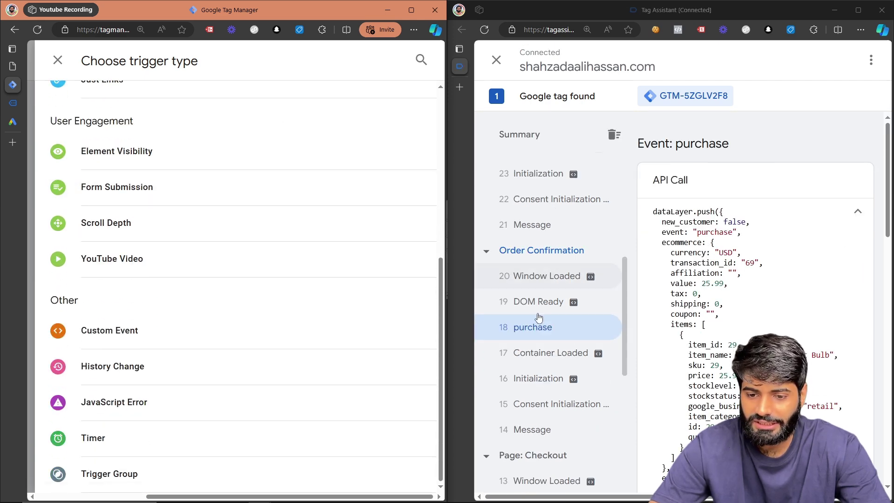
left_click(156, 332)
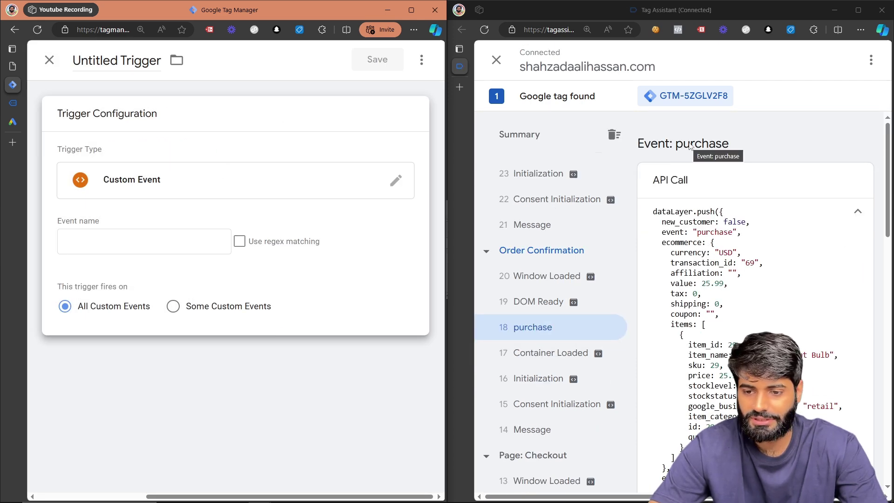
- Copy the event name "purchase" from Tag Assistant into the custom event trigger's event name
double_click(690, 146)
right_click(690, 146)
left_click(708, 149)
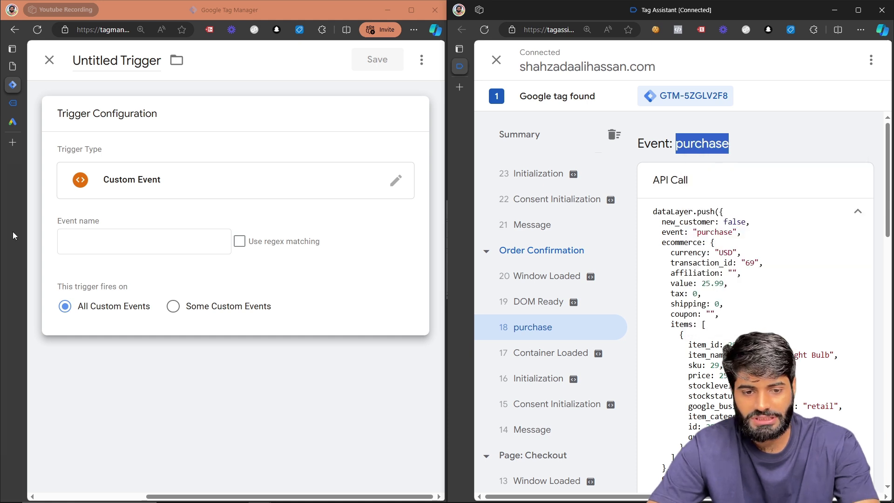
left_click(81, 243)
key("ctrl+v")
- Name the trigger "CE purchase" and save it
left_click(120, 71)
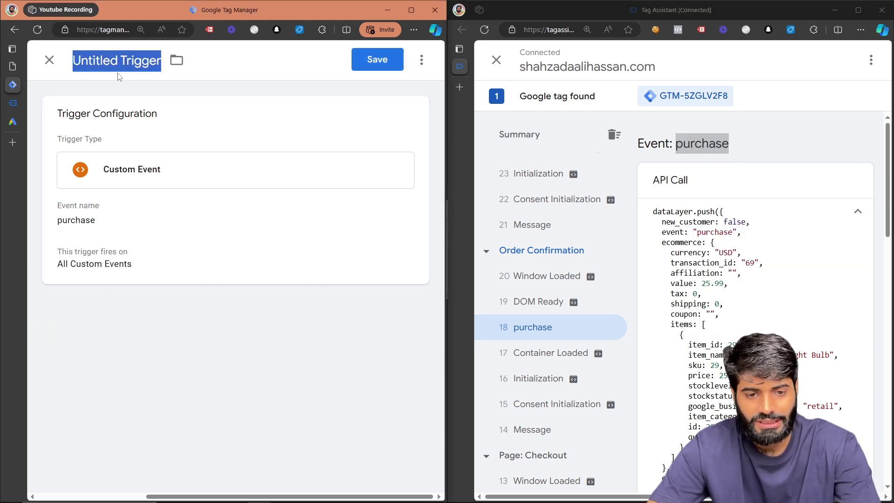
type("CE")
key("ctrl+v")
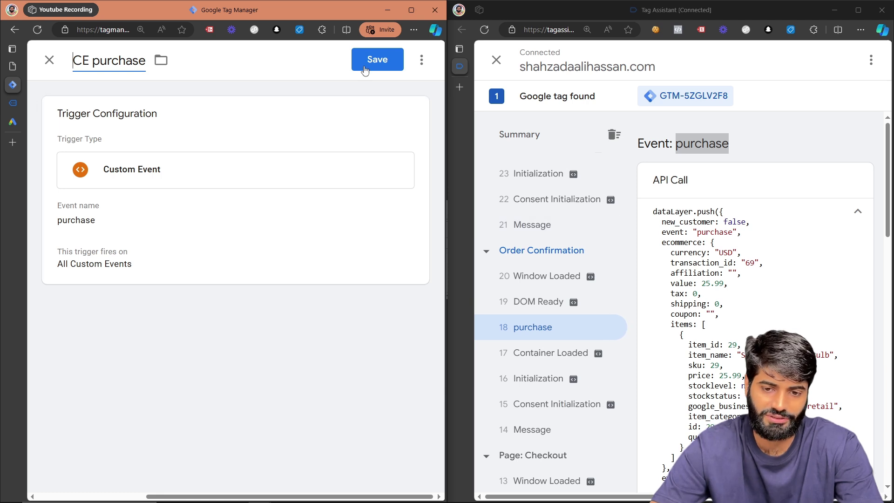
left_click(376, 59)
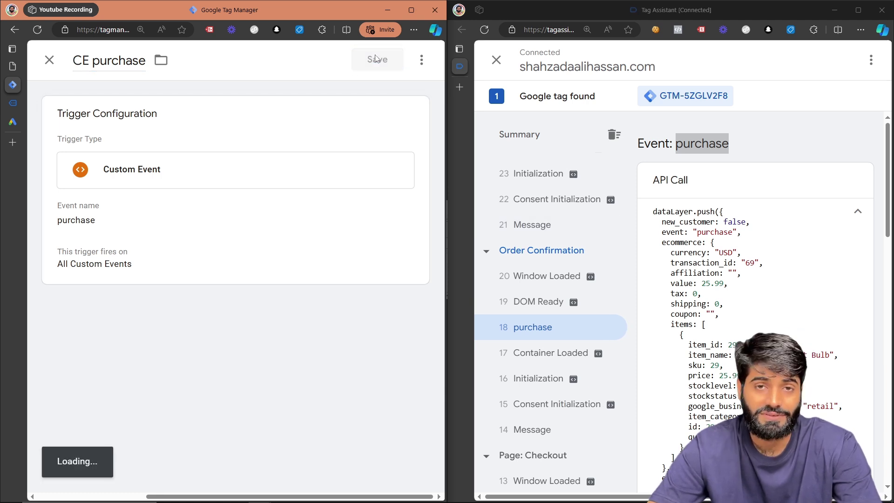
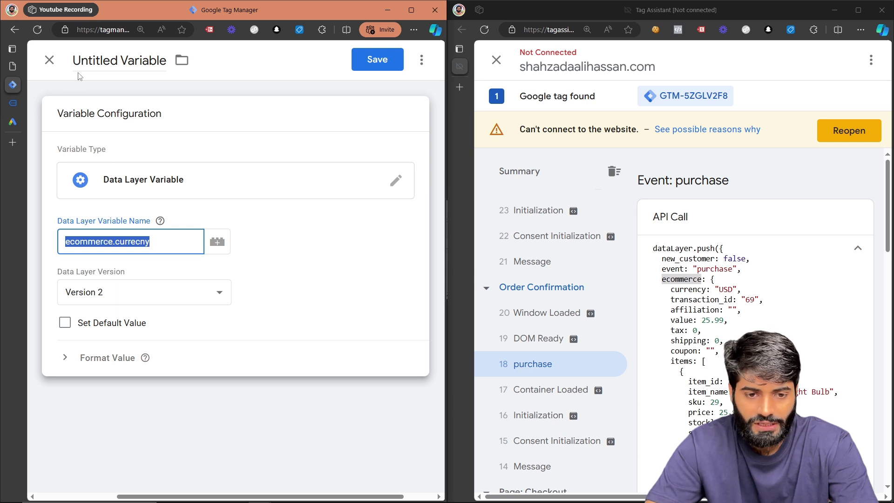
- Name the data layer variable "DLV ecommerce.currecny" and save it
left_click(98, 70)
key("BackSpace")
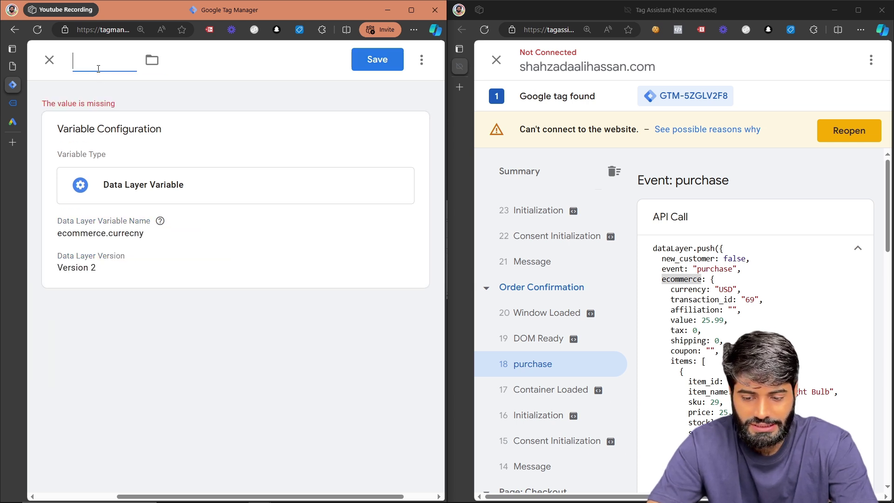
type("DLV")
type("ecommerce.currecny")
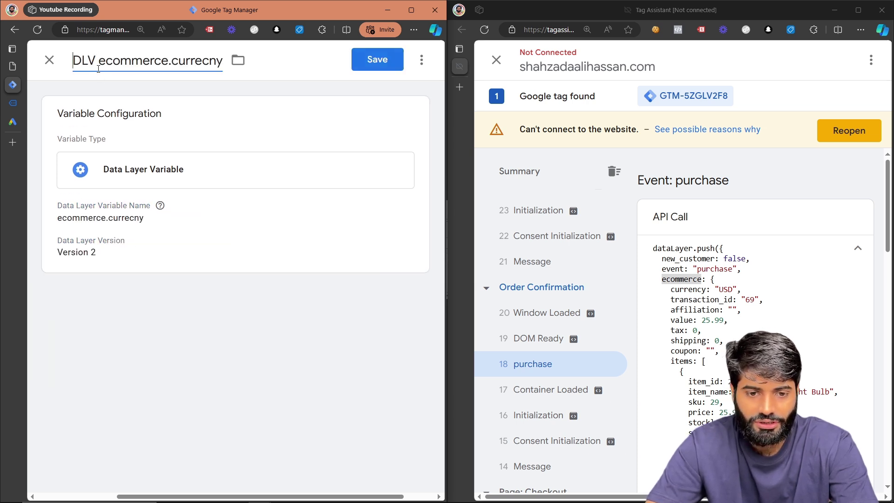
left_click(373, 60)
- Start a new user-defined Data Layer Variable with the data layer variable name "ecommerce.value"
double_click(700, 309)
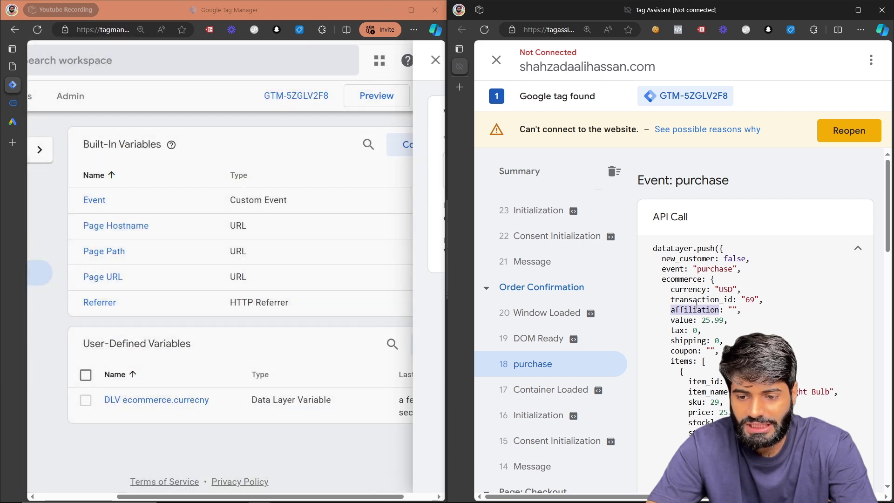
left_click(424, 354)
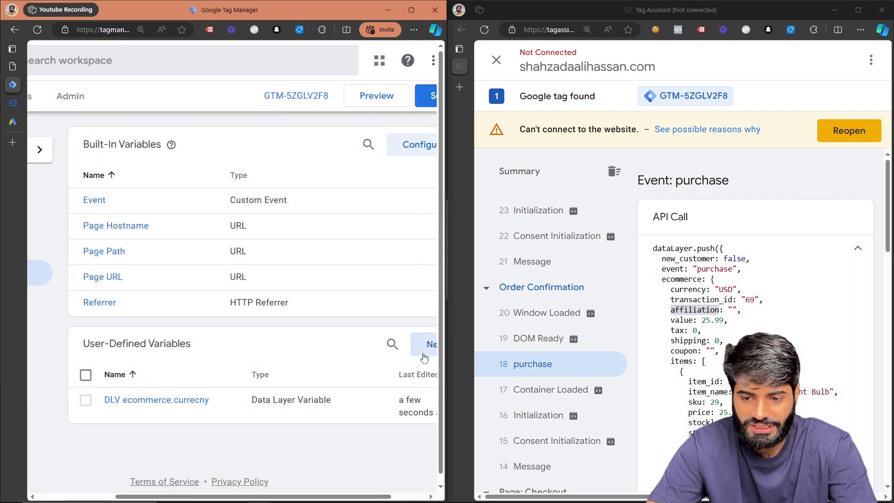
left_click(222, 142)
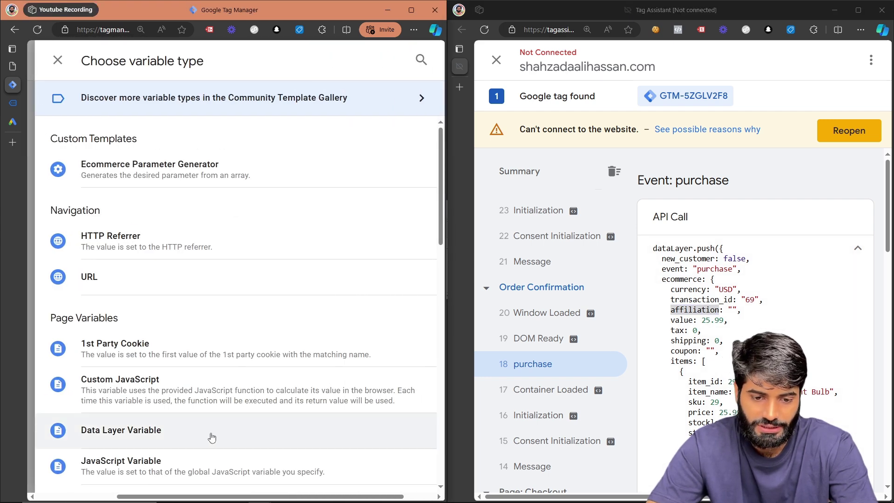
left_click(210, 439)
left_click(146, 242)
type("ecommerce.currency")
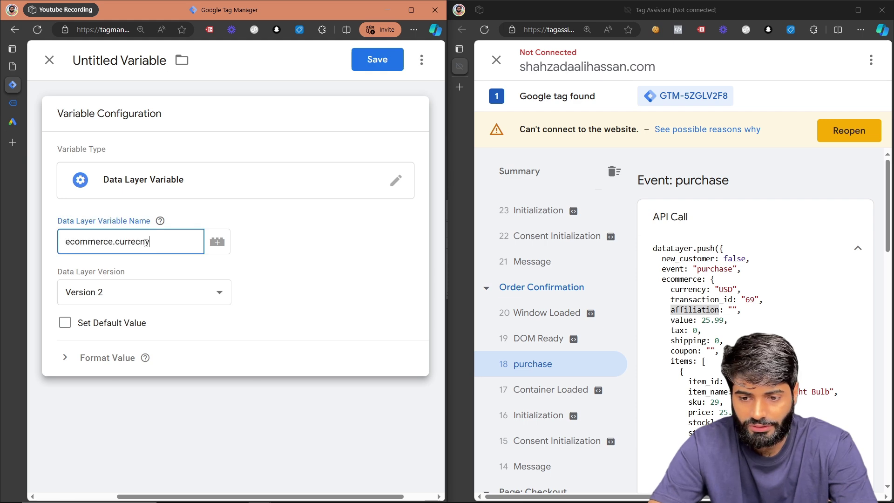
double_click(146, 242)
key("BackSpace")
type("value")
- Name the data layer variable "DLV ecommerce.value" and save it
key("ctrl+a")
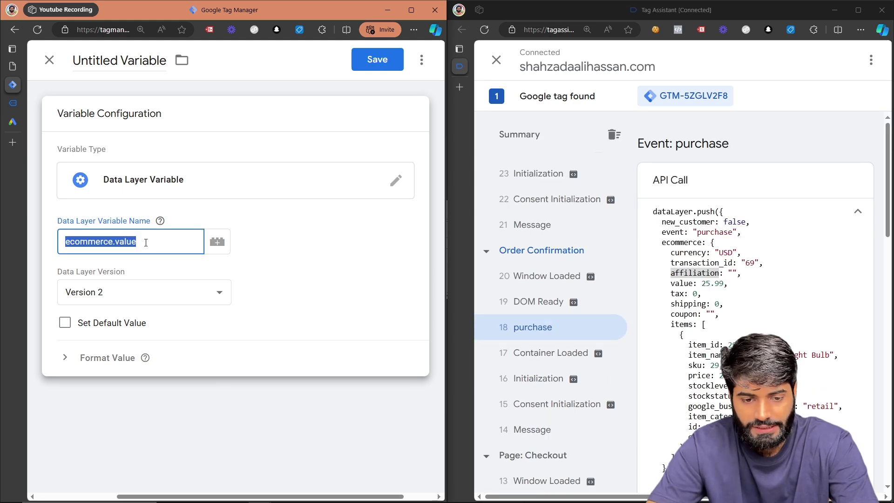
key("ctrl+c")
left_click(100, 59)
key("ctrl+a")
type("DLV")
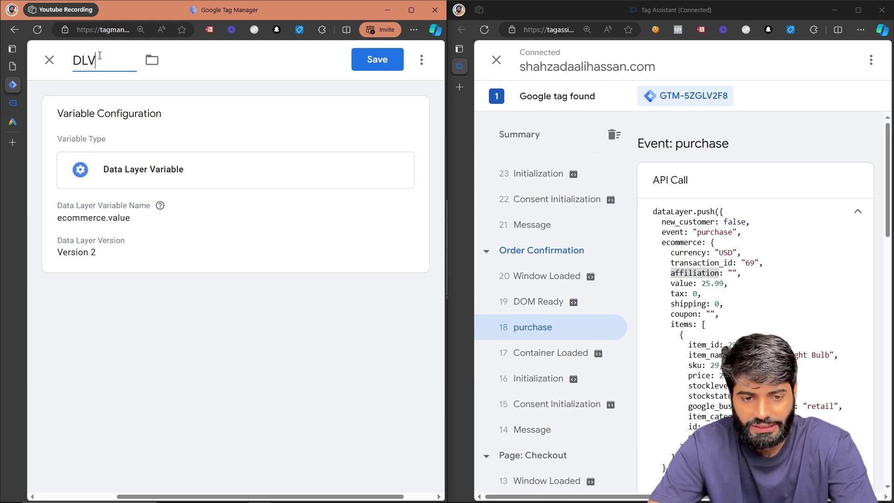
key("ctrl+v")
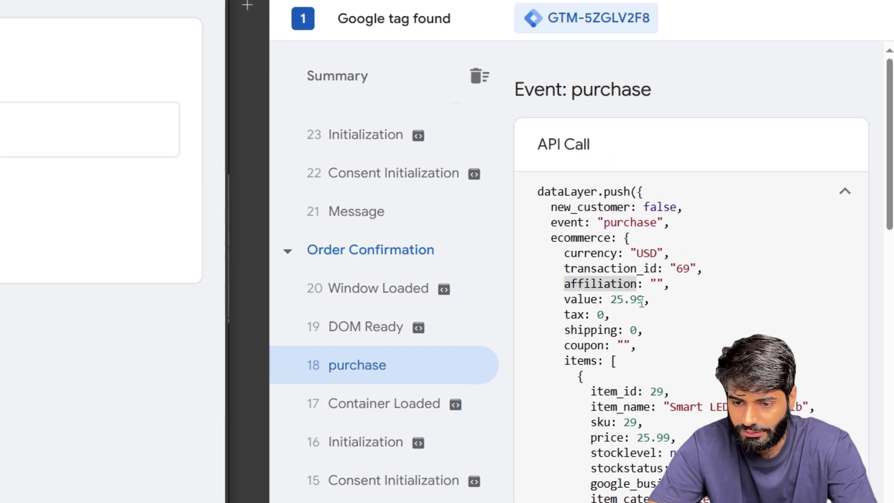
left_click_drag(658, 303, 548, 292)
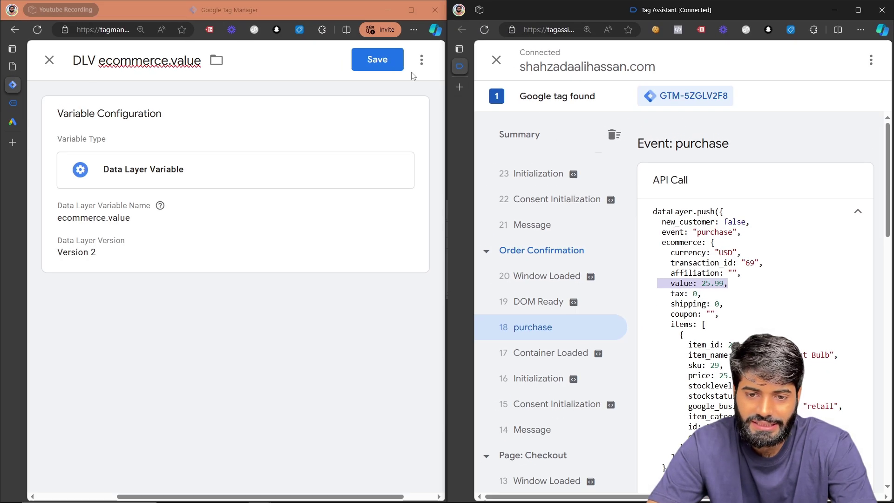
left_click(390, 61)
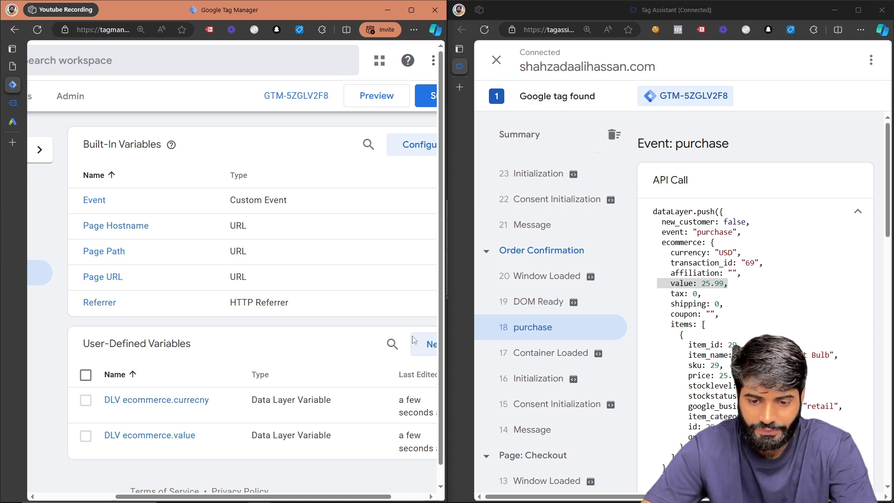
- Start a new user-defined Data Layer Variable with the data layer variable name "ecommerce.transaction_id", copying the key from the purchase event
left_click(418, 349)
left_click(199, 124)
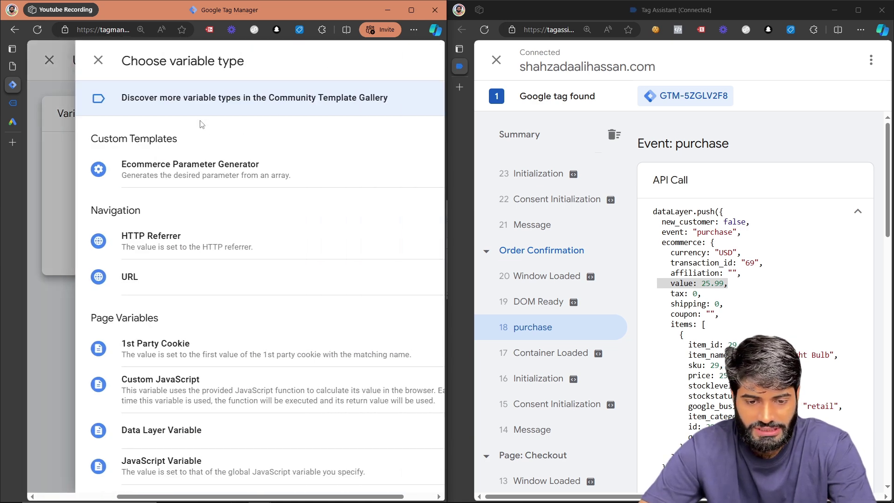
left_click(142, 428)
left_click(135, 243)
key("ctrl+v")
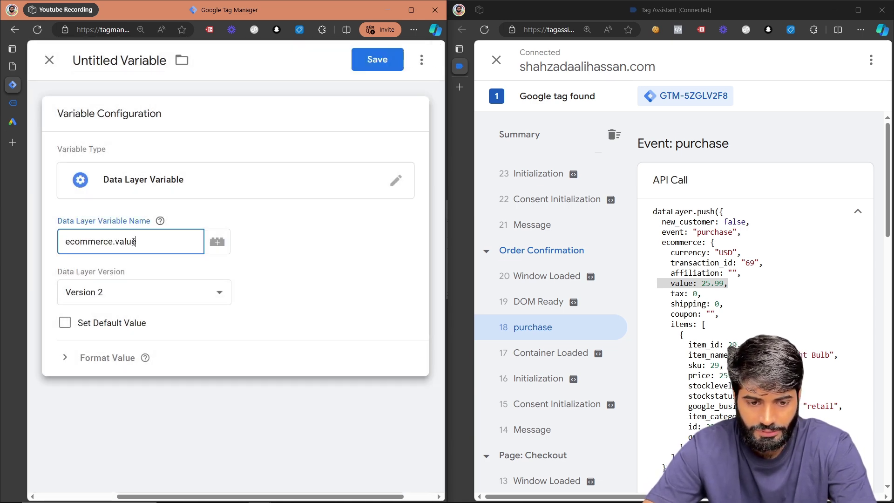
key("BackSpace")
key("BackSpace")
key("BackSpace")
key("BackSpace")
key("BackSpace")
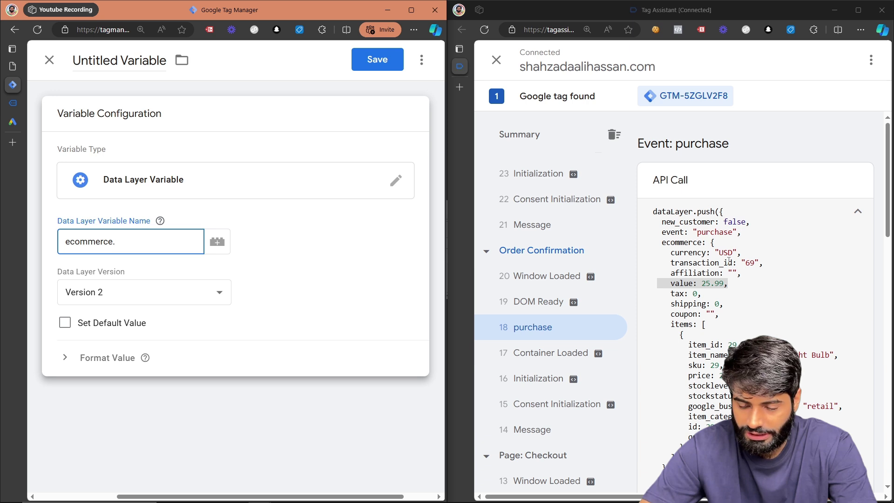
double_click(729, 263)
left_click(172, 247)
key("ctrl+v")
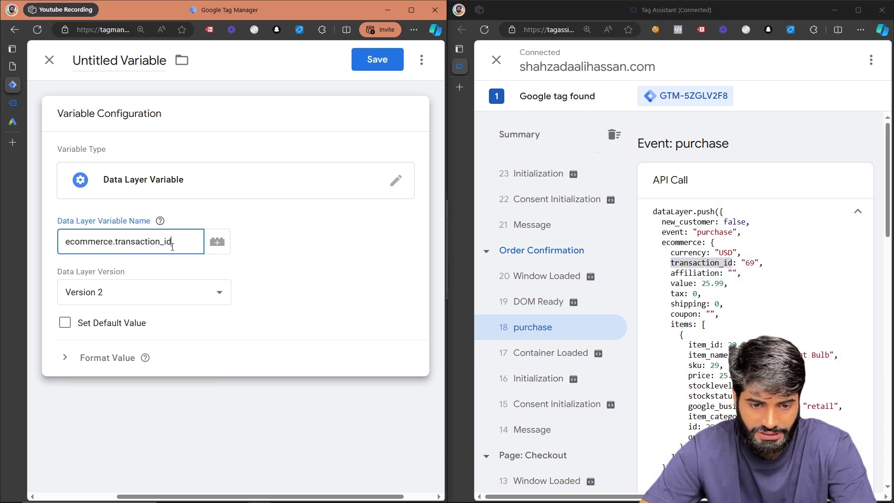
- Name the data layer variable "DLV ecommerce.transaction_id" and save it
key("ctrl+a")
left_click(118, 67)
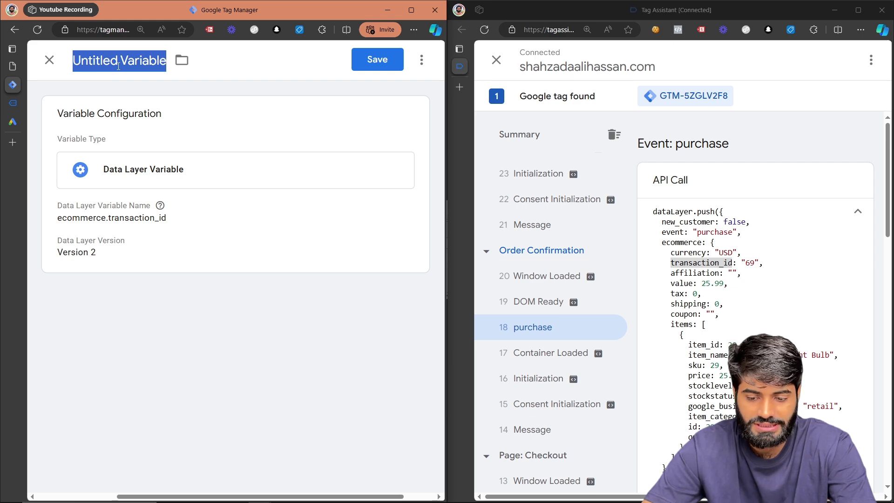
type("DLV")
key("ctrl+v")
left_click(355, 55)
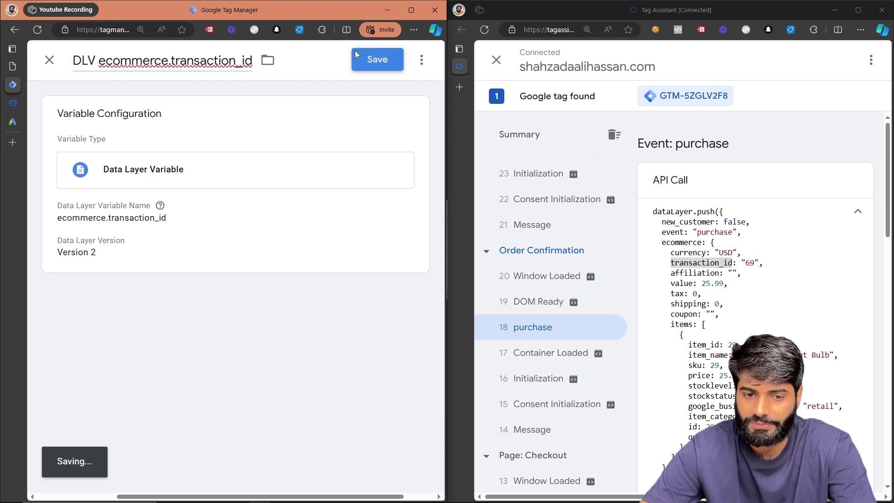
- Copy the "affiliation" key from the purchase event and start a new Data Layer Variable with the data layer variable name "ecommerce.affiliation"
double_click(703, 272)
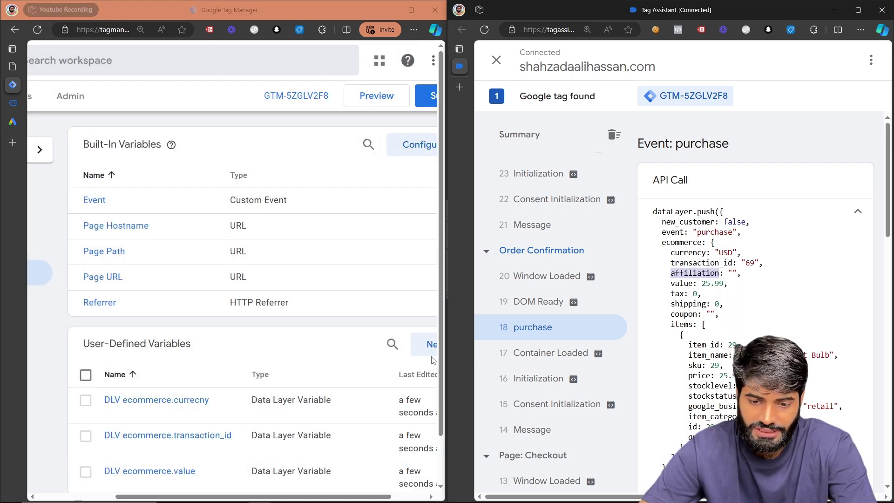
left_click(432, 356)
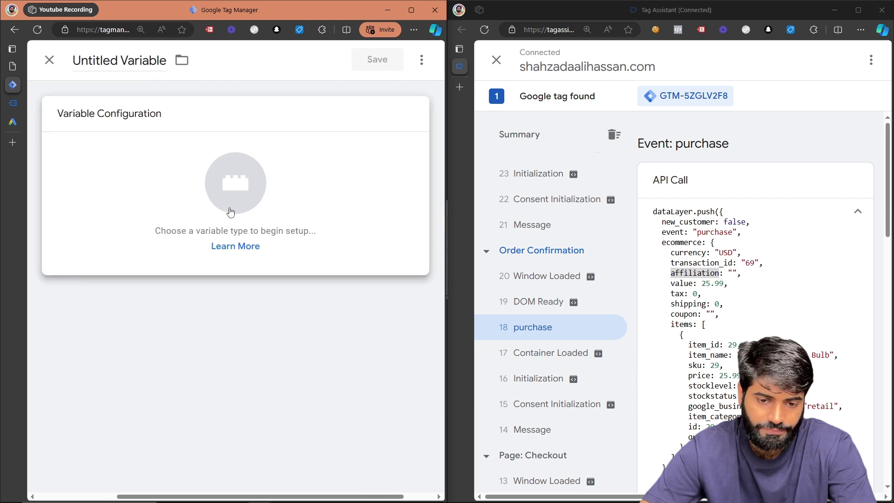
left_click(232, 209)
left_click(212, 440)
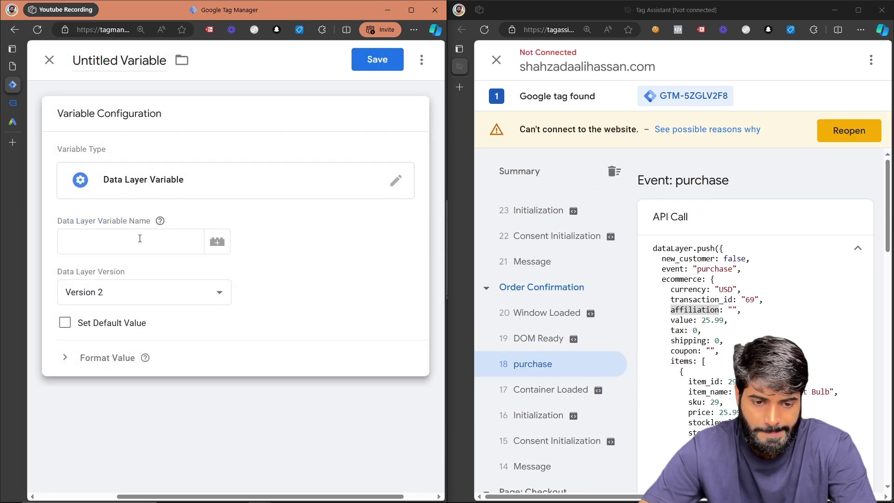
left_click(135, 241)
key("super+v")
left_click(135, 324)
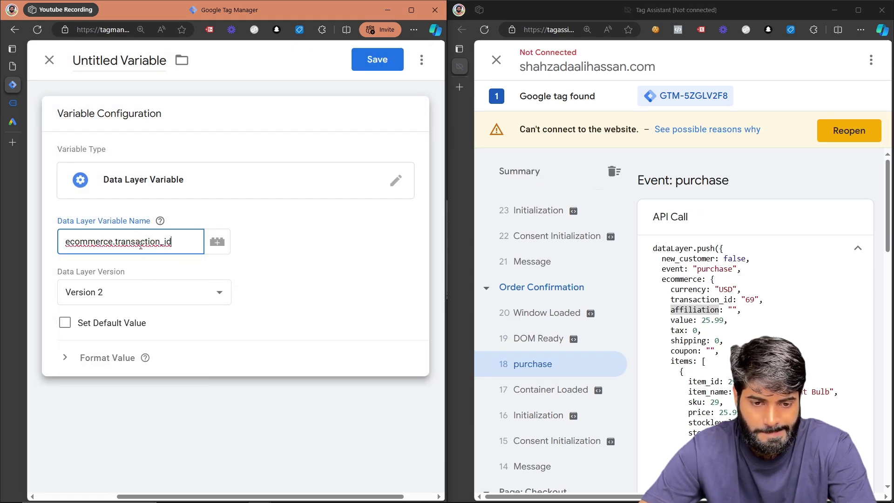
double_click(141, 242)
key("super+v")
left_click(167, 278)
- Name the data layer variable "DLV ecommerce.affiliation" and save it
key("ctrl+a")
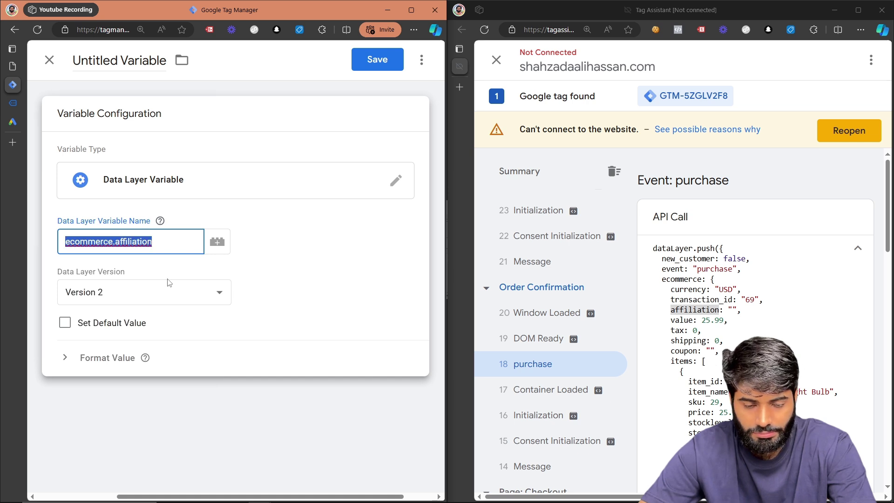
key("ctrl+c")
left_click(111, 55)
type("DLV")
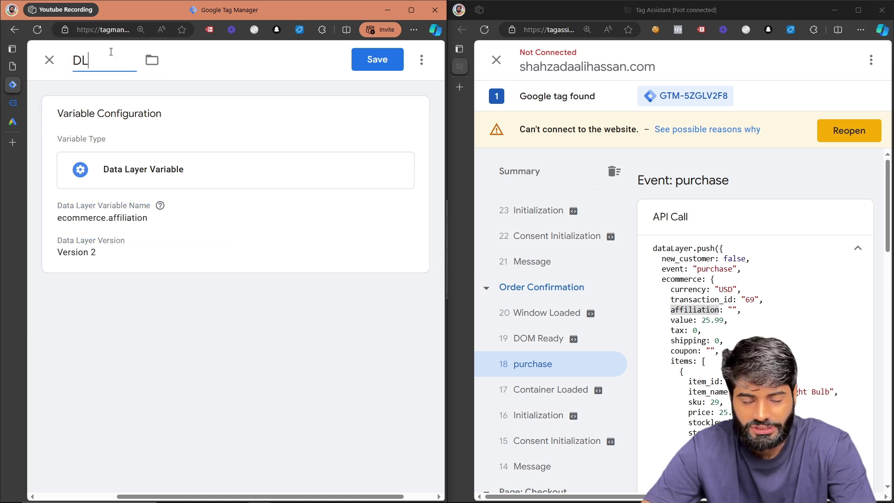
key("ctrl+v")
left_click(383, 66)
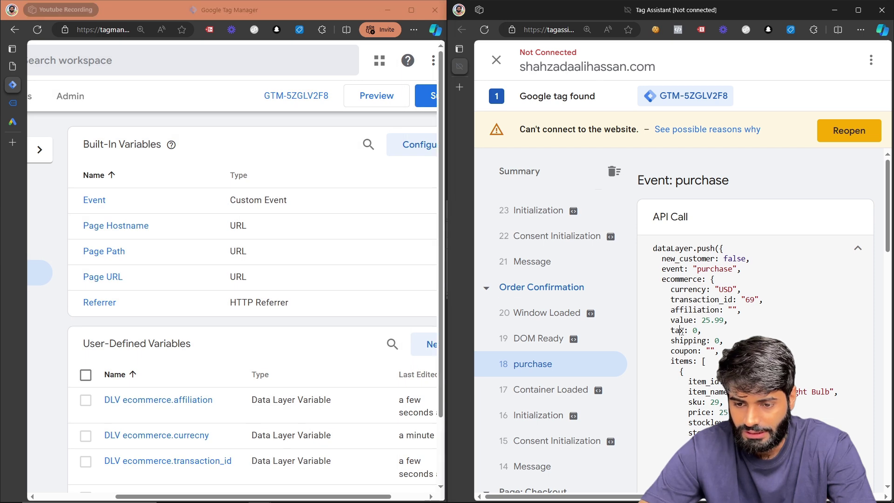
- Start a new user-defined Data Layer Variable with the data layer variable name "ecommerce.tax"
left_click(415, 348)
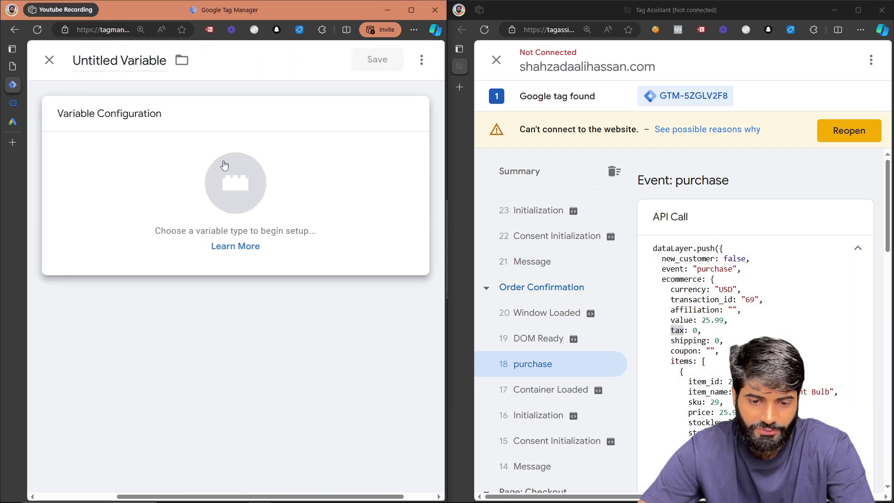
left_click(226, 170)
left_click(241, 426)
left_click(105, 238)
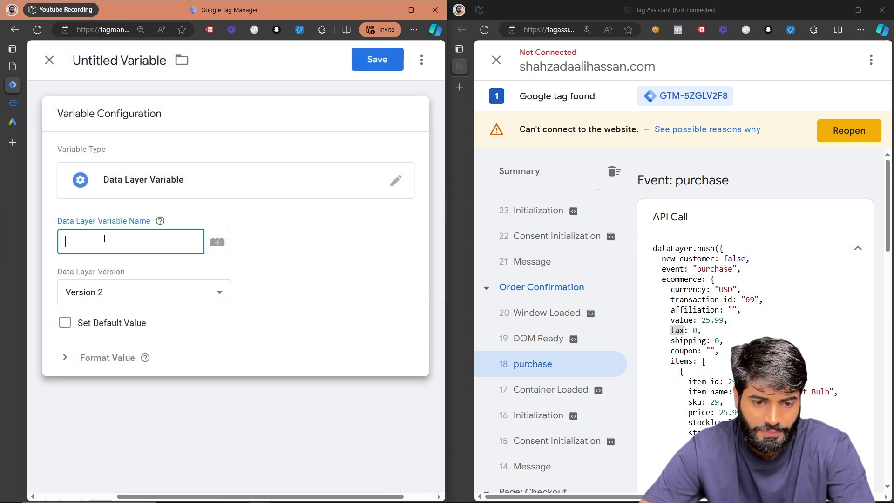
type("ecommerce.tax")
- Name the data layer variable "DLV ecommerce.tax" and save it
key("ctrl+a")
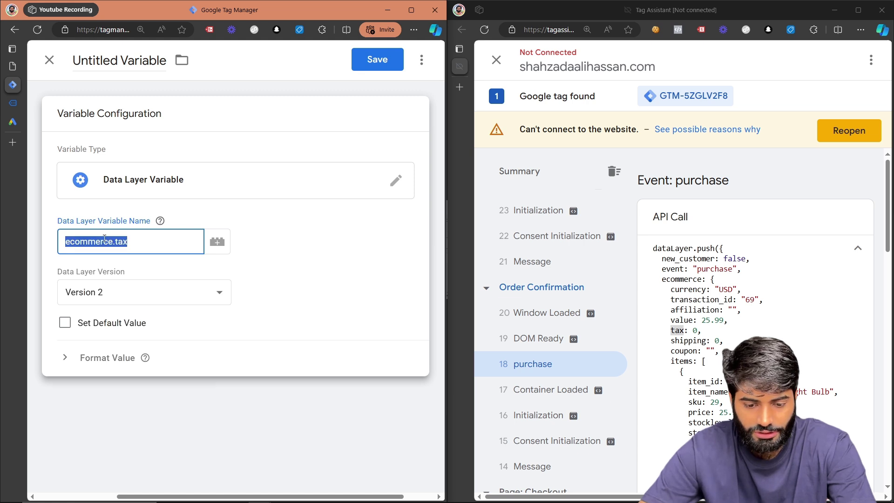
left_click(89, 61)
type("DLV")
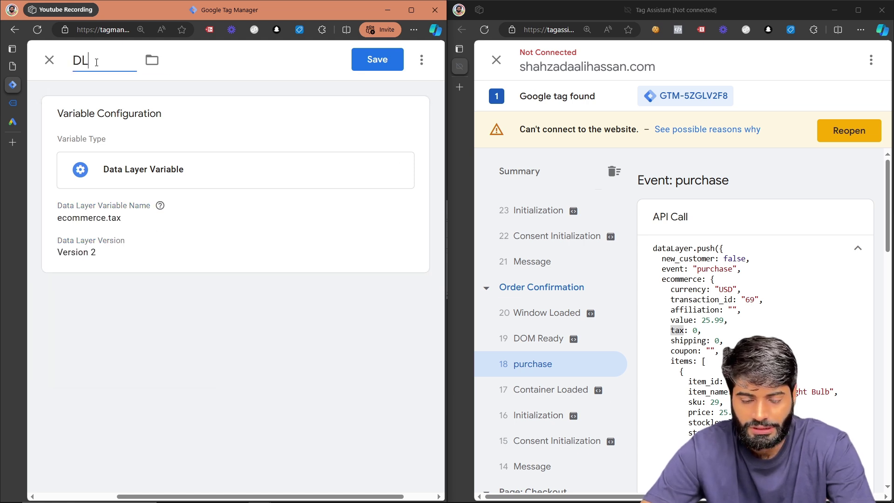
key("ctrl+v")
left_click(382, 61)
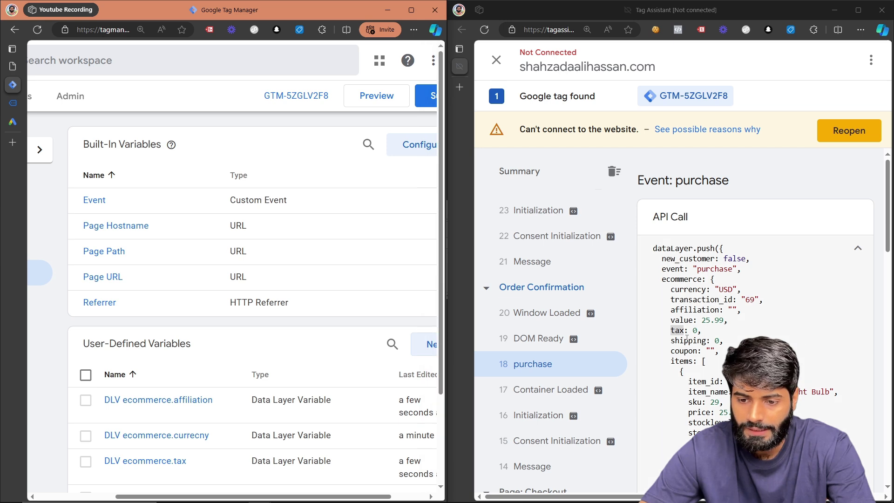
- Start a new user-defined Data Layer Variable with the data layer variable name "ecommerce.shipping"
left_click(425, 348)
left_click(219, 140)
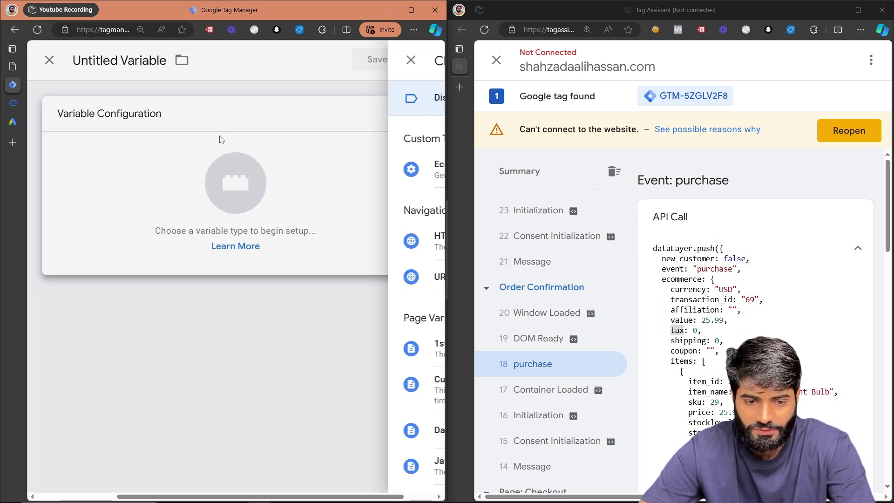
left_click(154, 431)
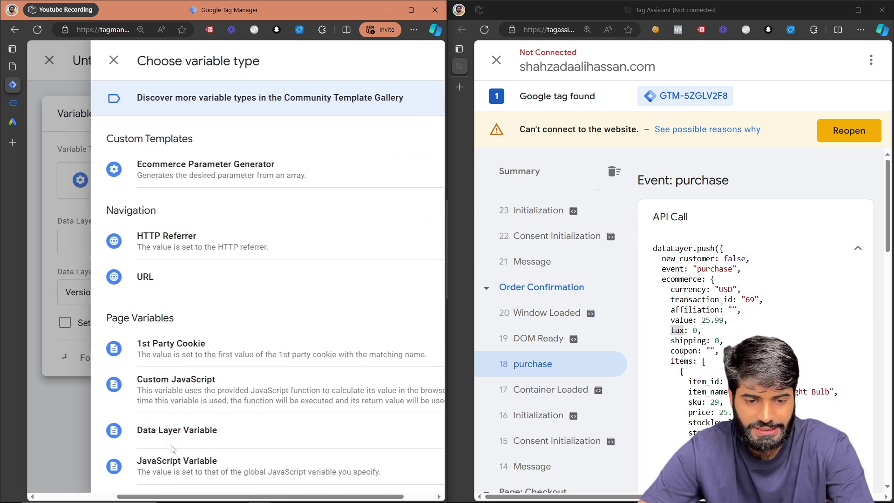
left_click(127, 238)
key("ctrl+v")
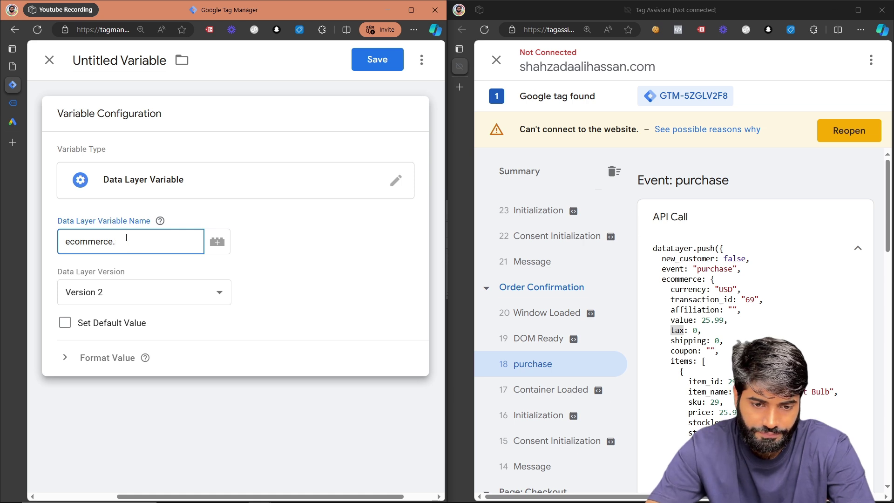
type("shipping")
- Name the data layer variable "DLV ecommerce.shipping" and save it
key("ctrl+a")
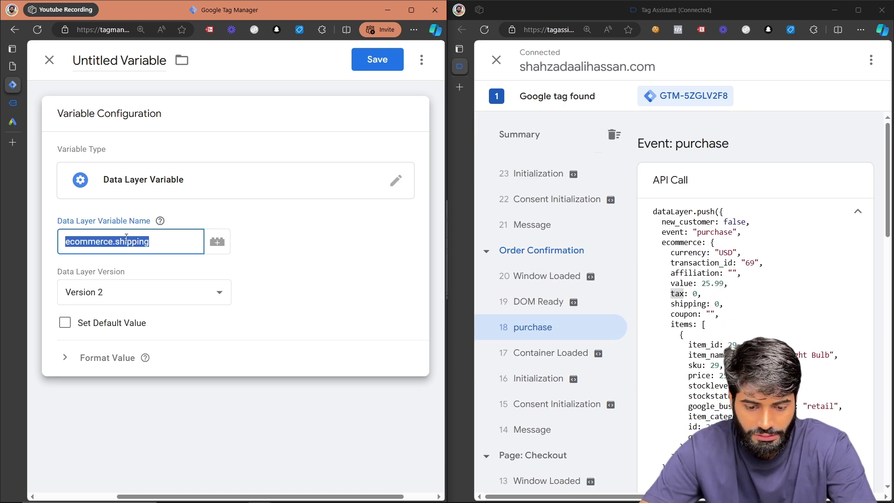
left_click(94, 60)
type("D")
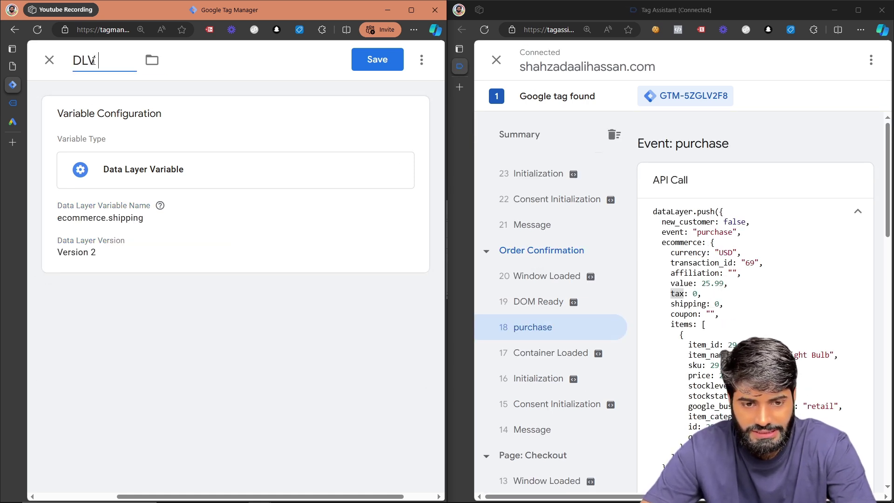
type("LV")
key("ctrl+v")
left_click(379, 65)
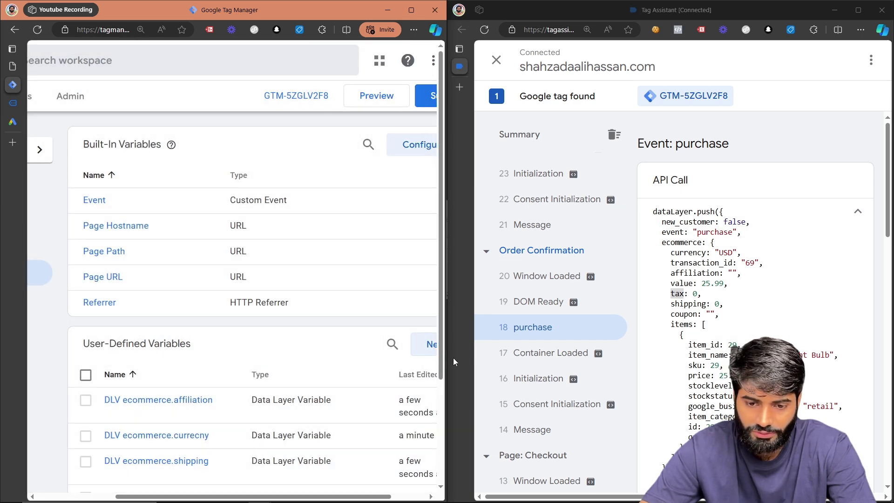
- Start a new user-defined Data Layer Variable with the data layer variable name "ecommerce.coupon"
left_click(433, 343)
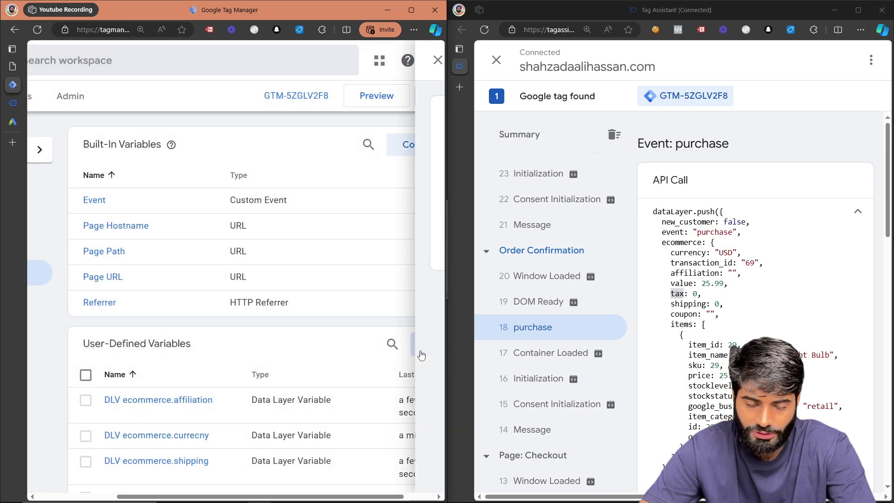
left_click(227, 171)
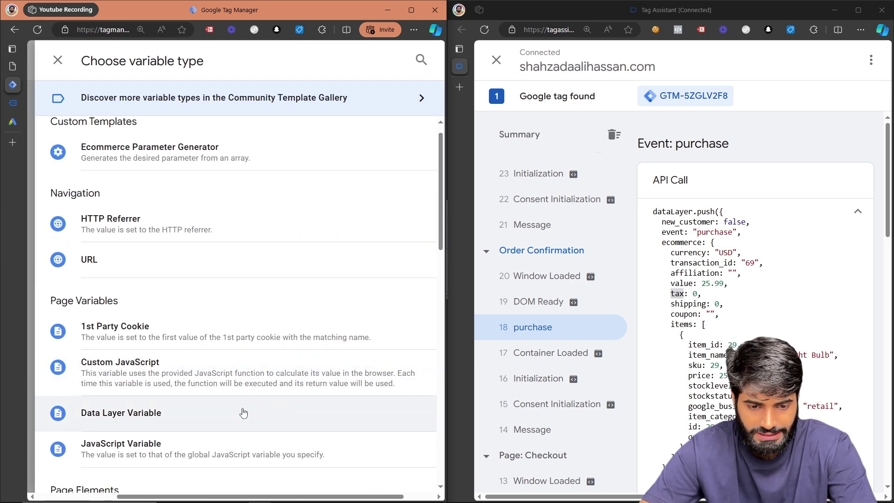
left_click(241, 411)
left_click(149, 241)
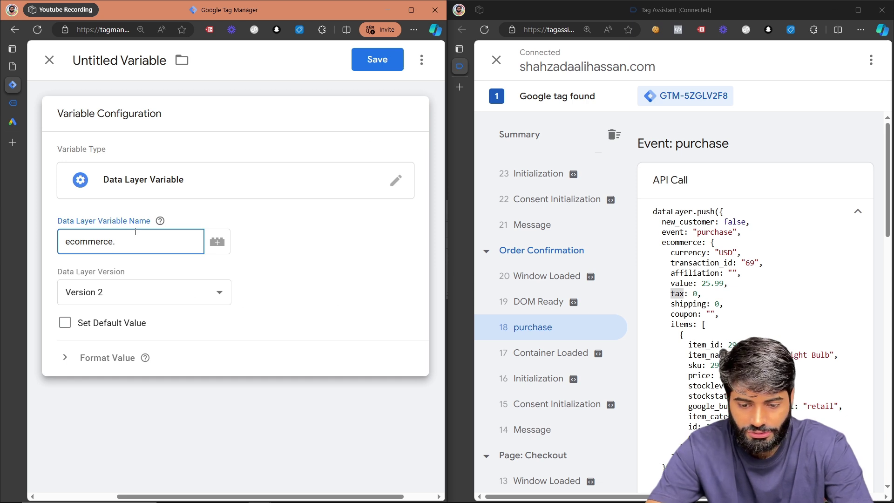
- Name the data layer variable "DLV ecommerce.coupon" and save it
key("ctrl+a")
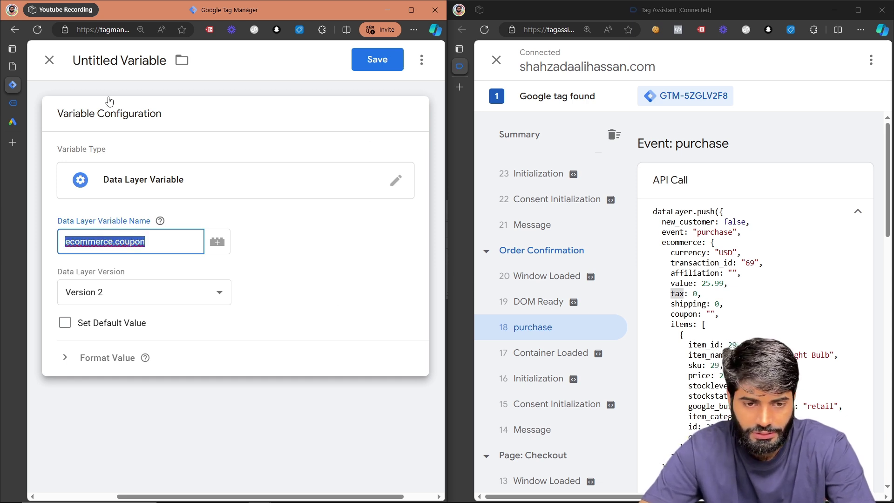
key("ctrl+c")
left_click(101, 60)
type("DLV")
key("ctrl+v")
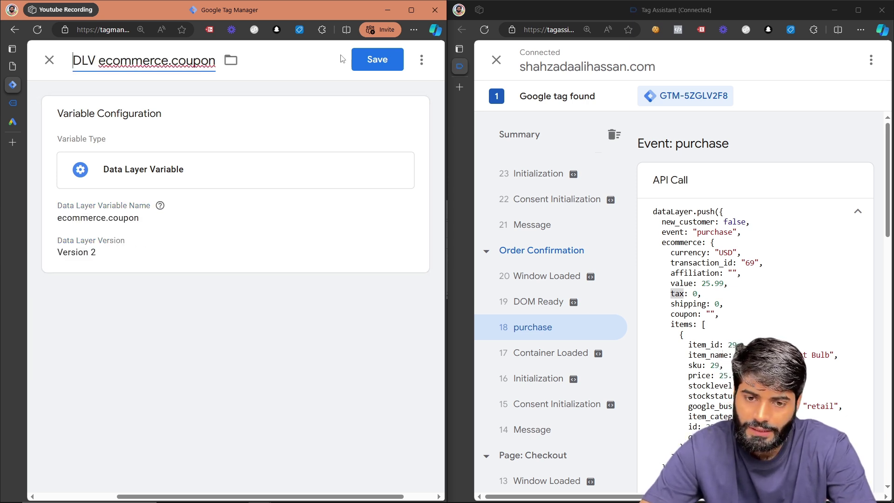
left_click(358, 59)
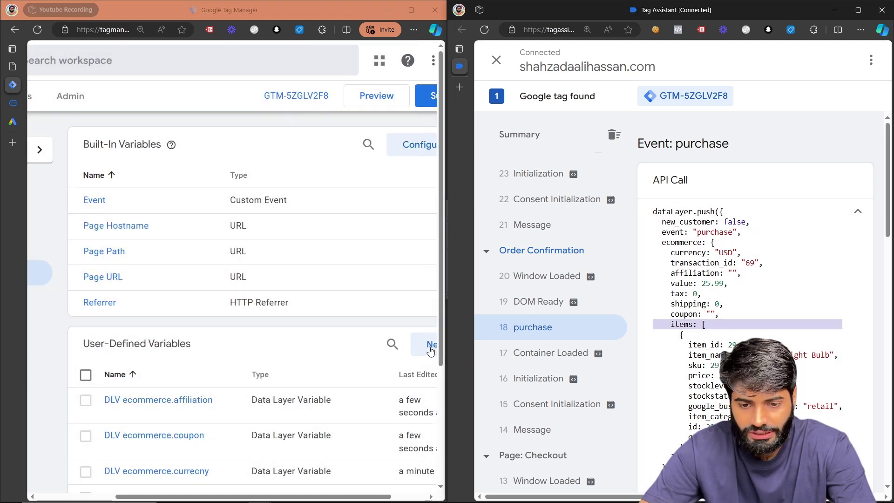
- Start a new user-defined Data Layer Variable with the data layer variable name "ecommerce.items"
left_click(429, 350)
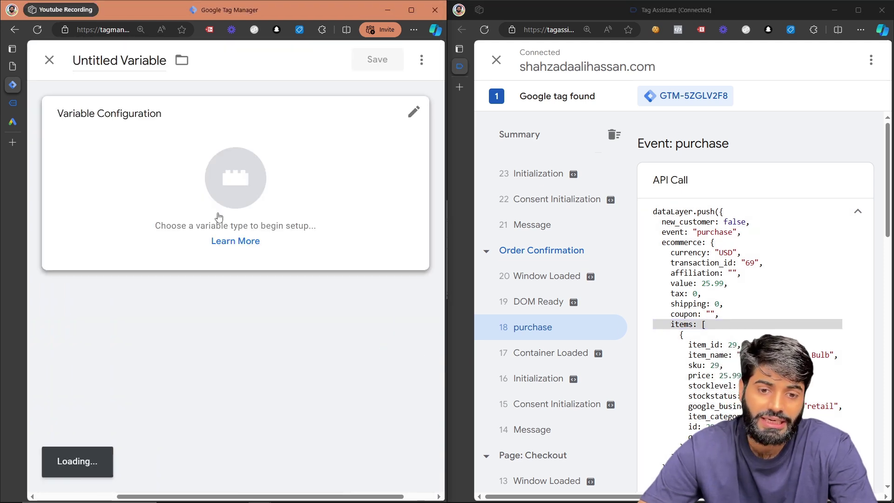
left_click(216, 215)
left_click(220, 444)
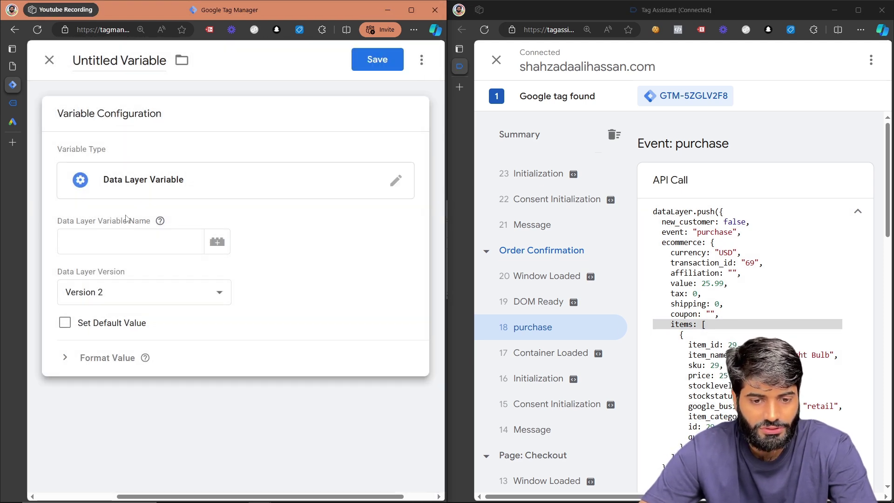
left_click(109, 236)
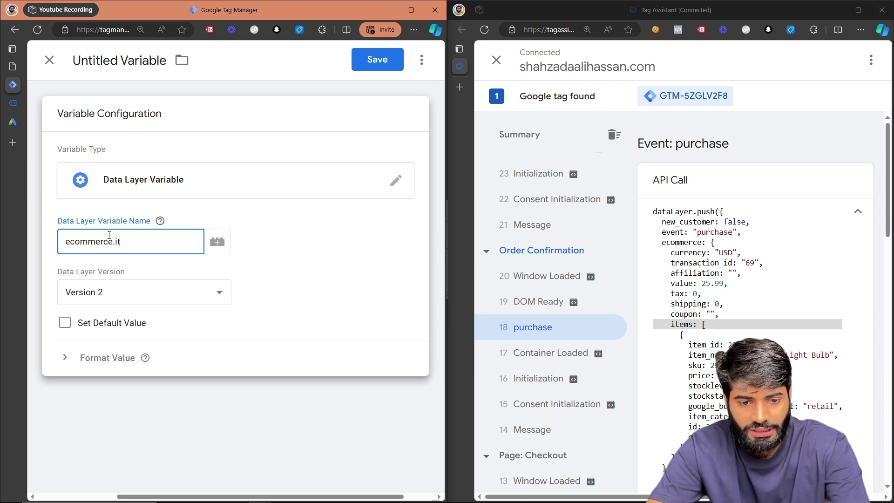
- Name the data layer variable "DLV ecommerce.items" and save it
double_click(109, 235)
left_click(105, 65)
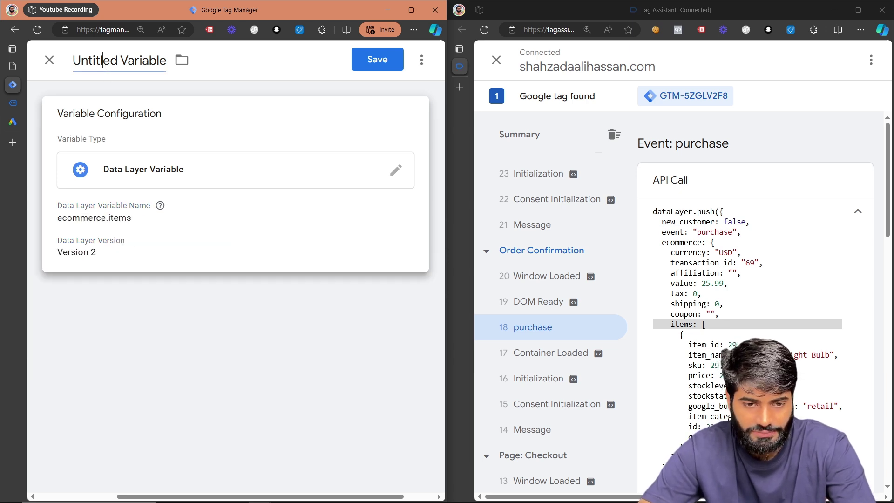
type("DLV")
key("ctrl+v")
left_click(395, 65)
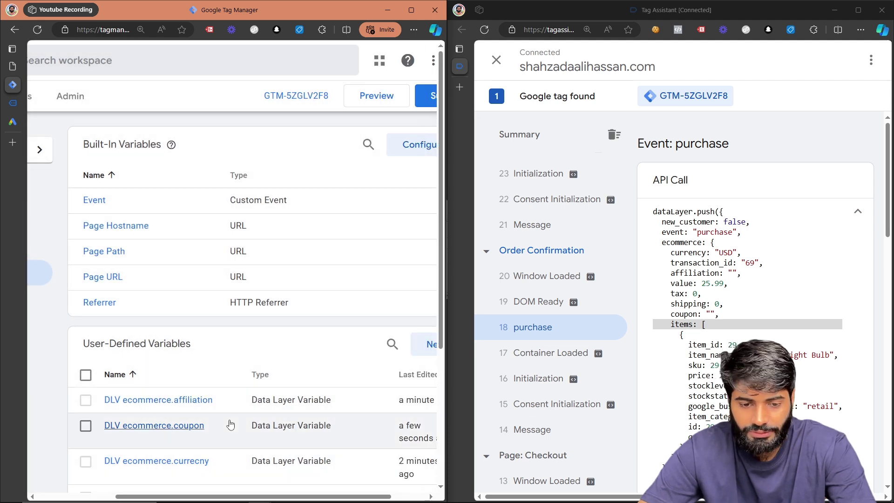
- Compare the user-defined variables with the purchase event's ecommerce parameters and examine the customer billing fields in its data layer values
scroll(232, 424, "down", 5)
left_click(86, 174)
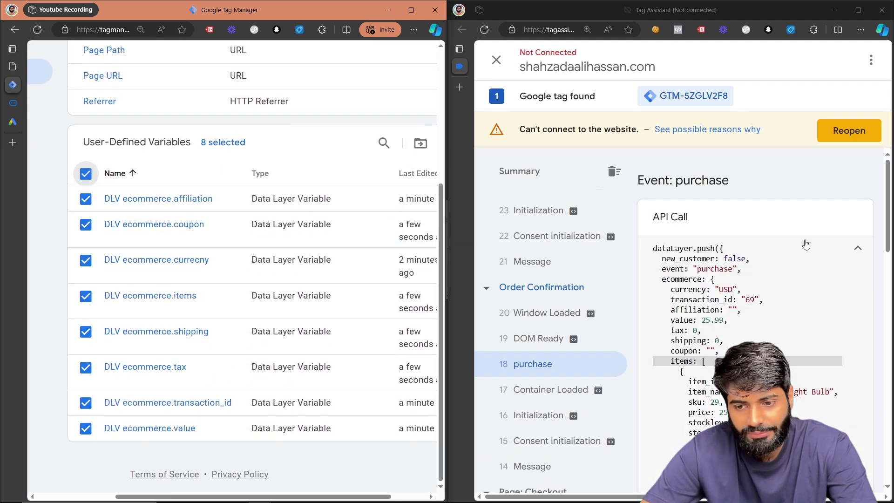
left_click_drag(741, 289, 681, 291)
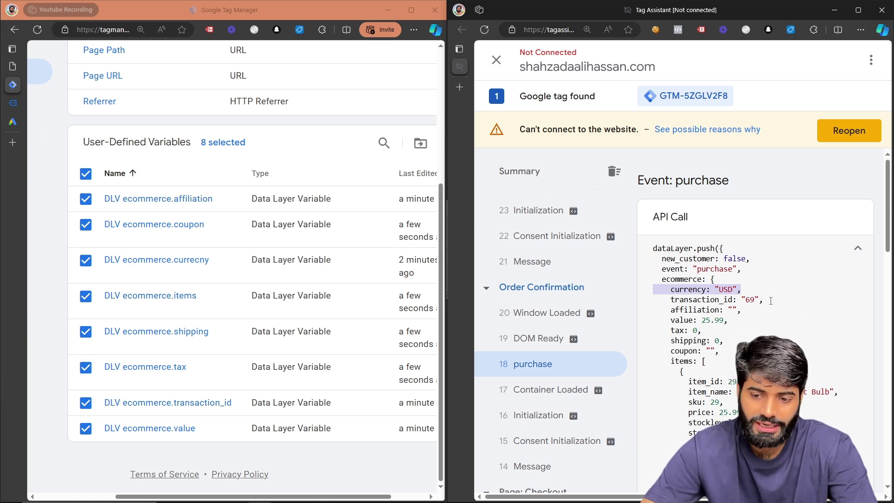
left_click_drag(771, 301, 669, 303)
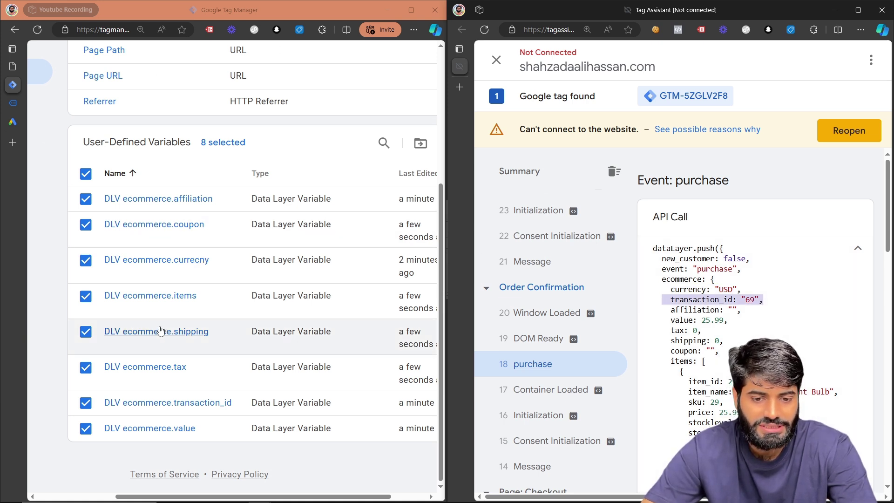
left_click(86, 404)
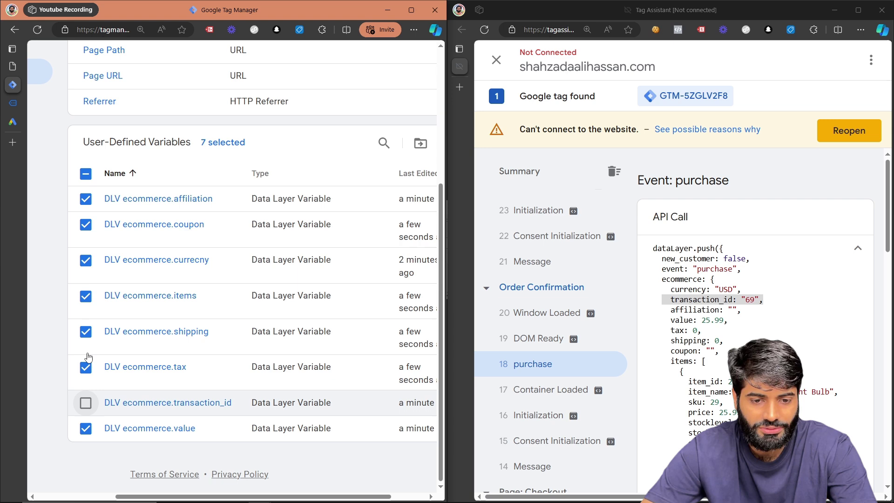
left_click(86, 174)
scroll(721, 348, "down", 5)
scroll(720, 347, "down", 5)
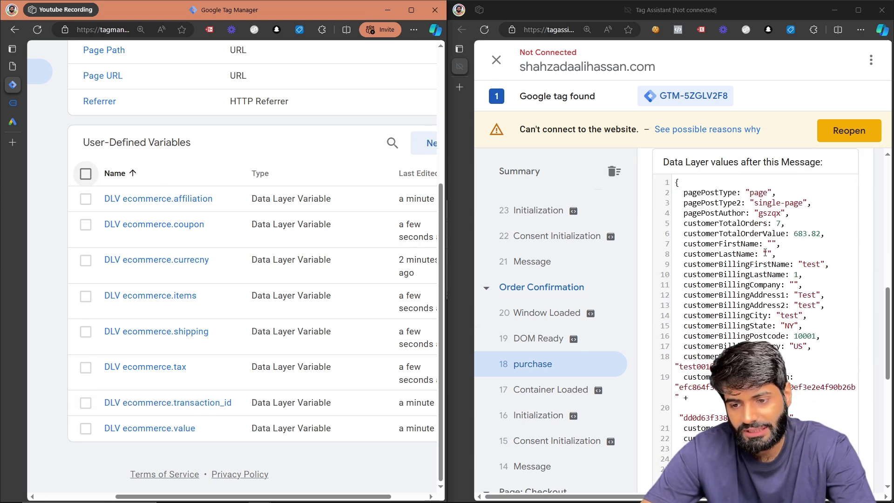
scroll(755, 325, "up", 5)
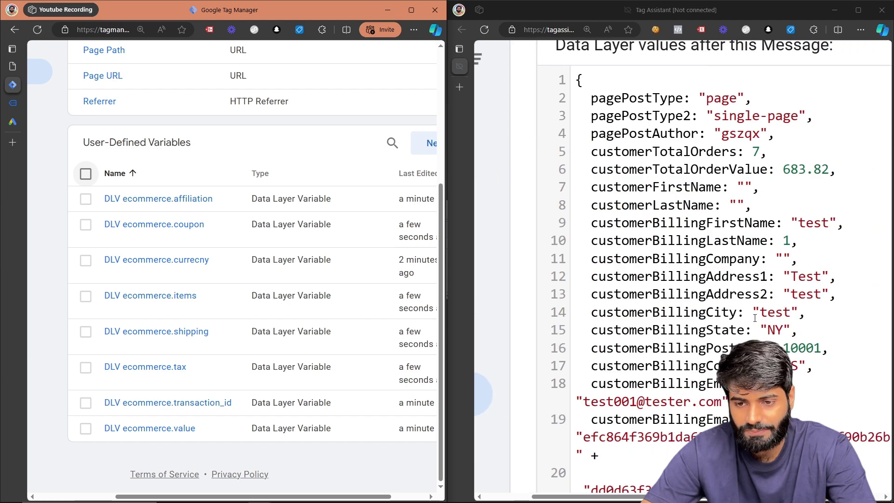
key("ctrl+0")
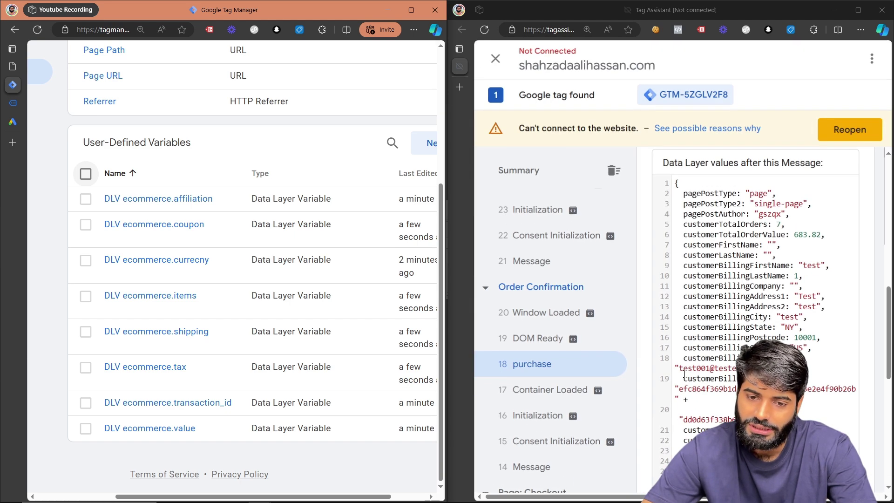
- Start a new user-defined Data Layer Variable using the data layer variable name "customerBillingFirstName" copied from the purchase event
left_click(418, 148)
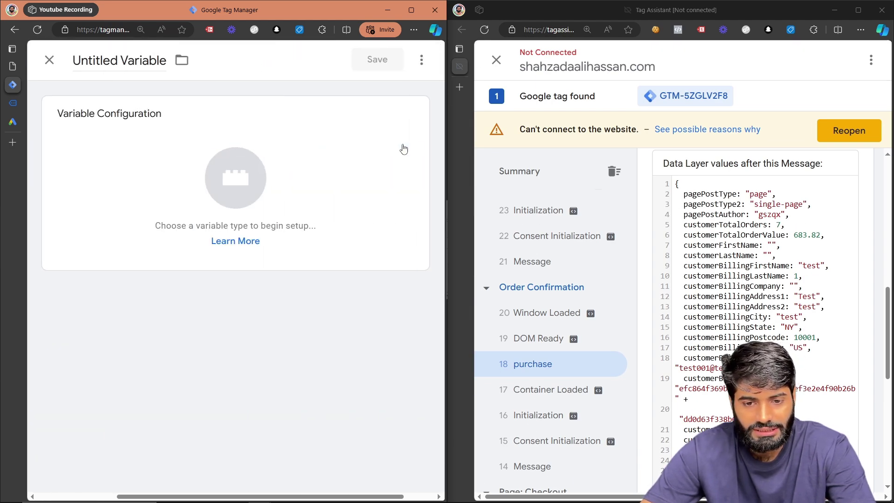
left_click(401, 148)
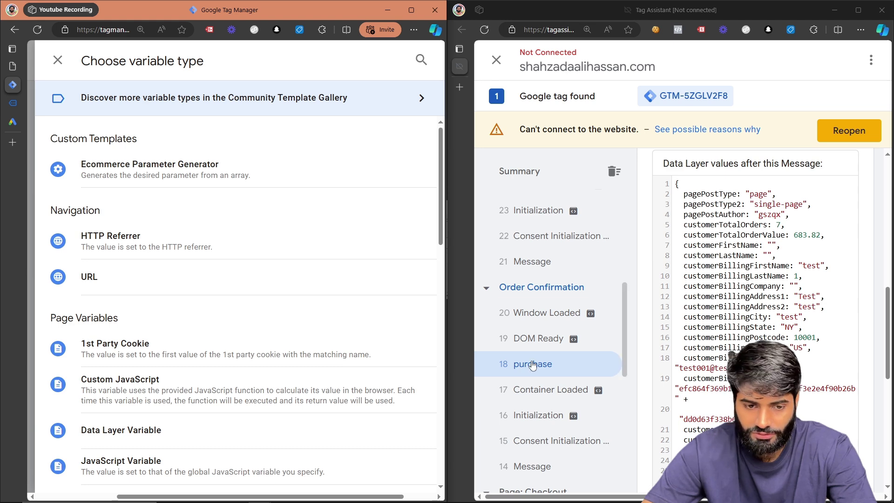
left_click(213, 429)
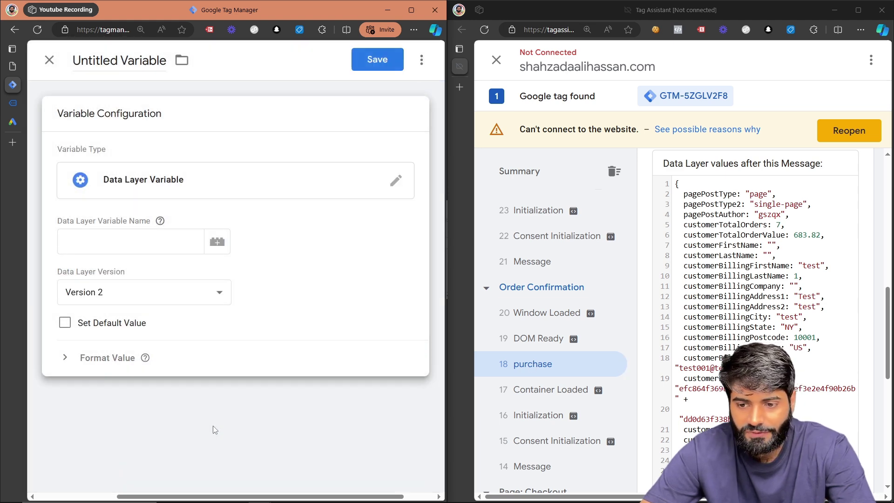
double_click(738, 269)
key("ctrl+c")
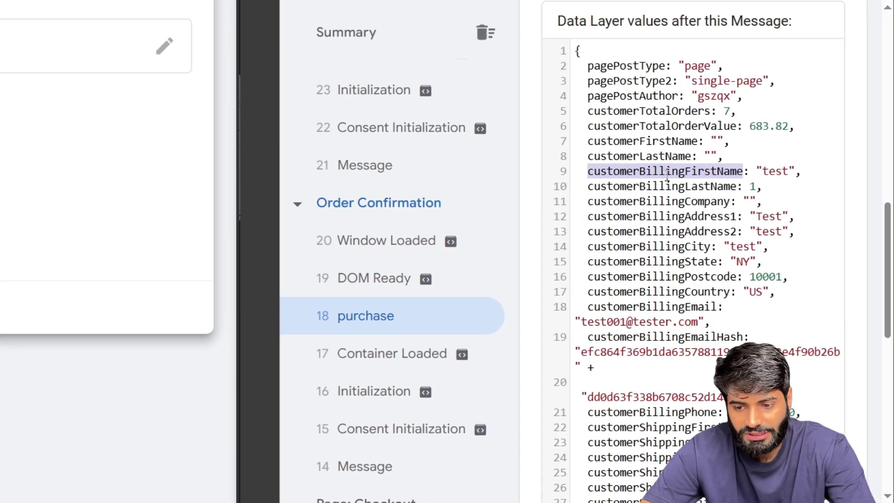
scroll(738, 269, "down", 2)
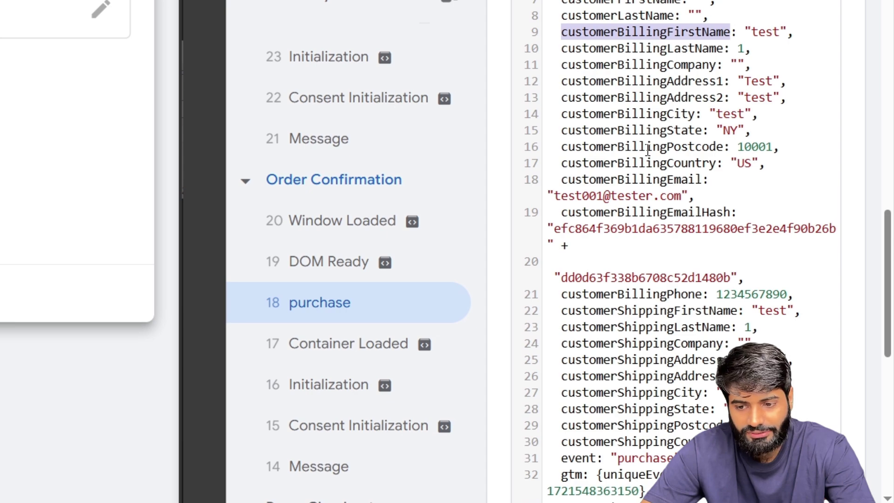
scroll(648, 152, "up", 2)
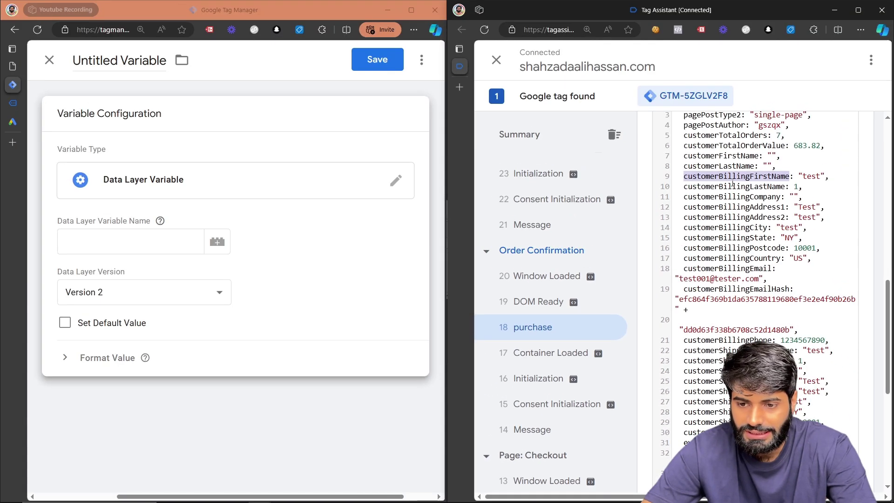
left_click(152, 246)
key("ctrl+v")
- Name the data layer variable "DLV customerBillingFirstName" and save it
left_click(109, 60)
key("ctrl+a")
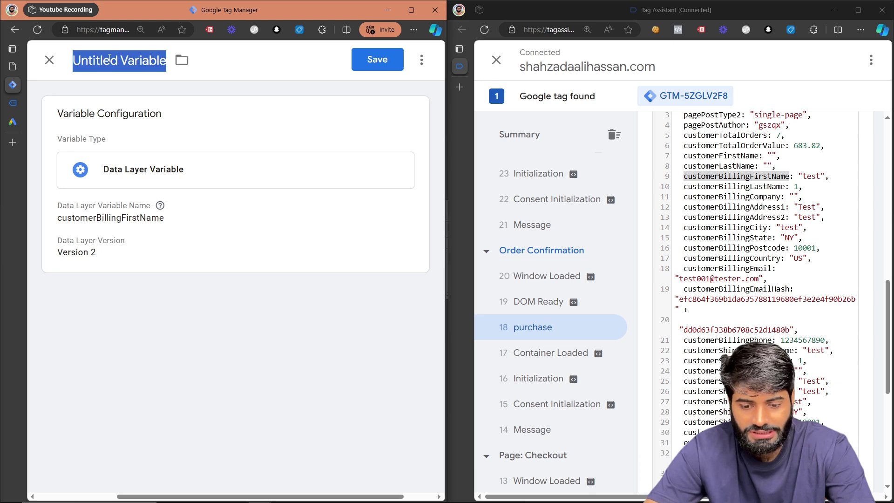
type("DLV")
key("ctrl+v")
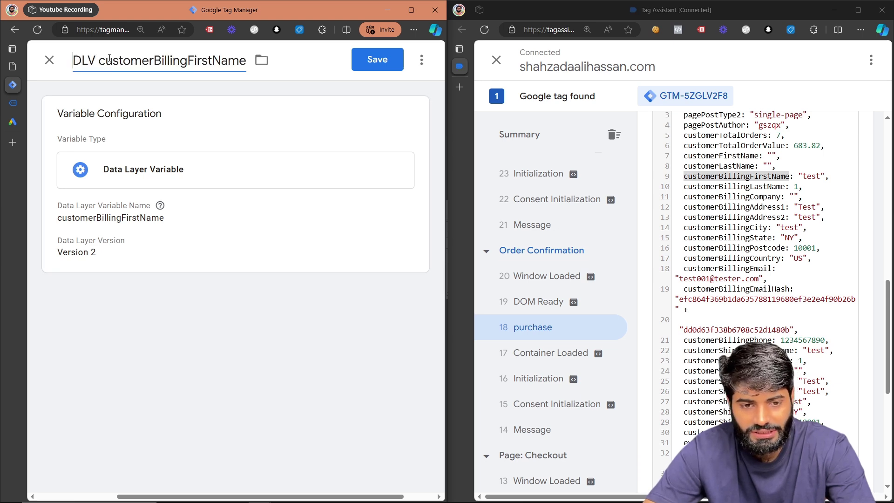
left_click(384, 60)
- Start a new user-defined Data Layer Variable using the data layer variable name "customerBillingLastName" copied from the purchase event
double_click(760, 187)
key("ctrl+c")
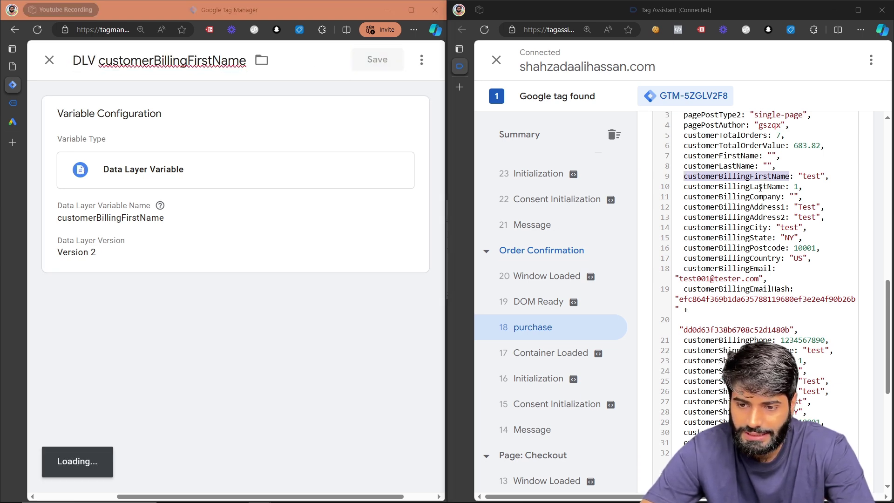
left_click(432, 143)
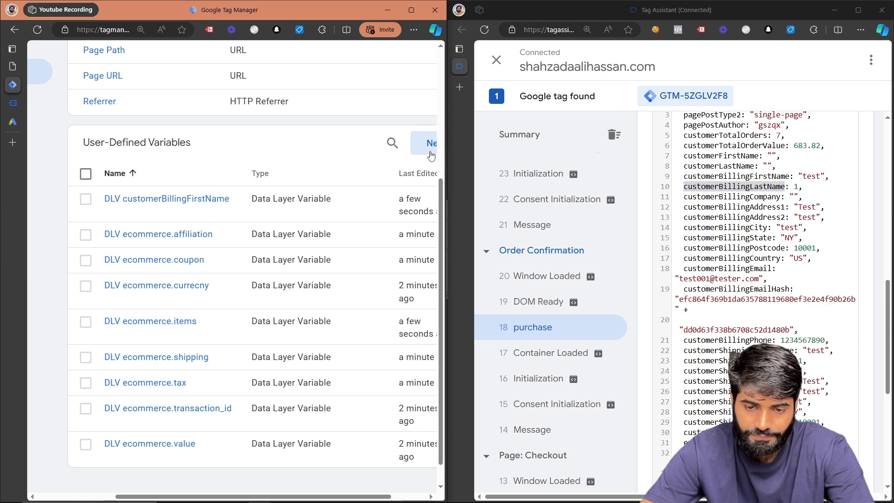
left_click(160, 199)
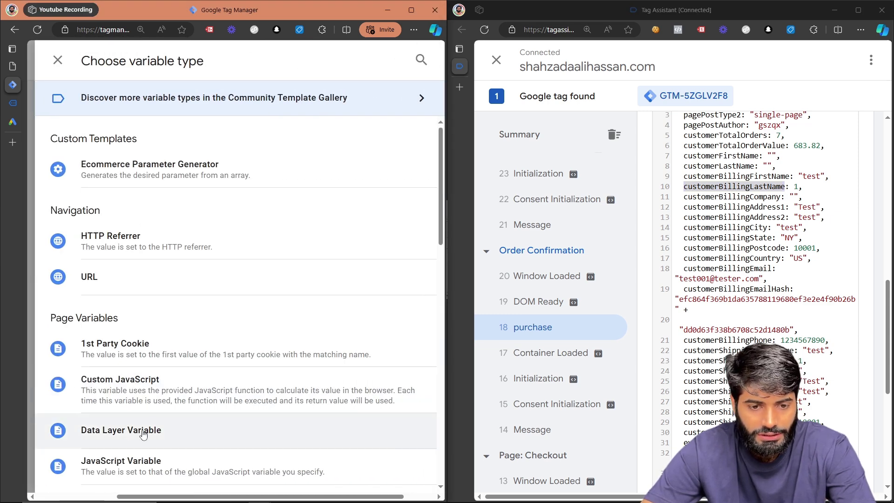
left_click(143, 435)
- Name the data layer variable "DLV customerBillingLastName" and save it
left_click(116, 71)
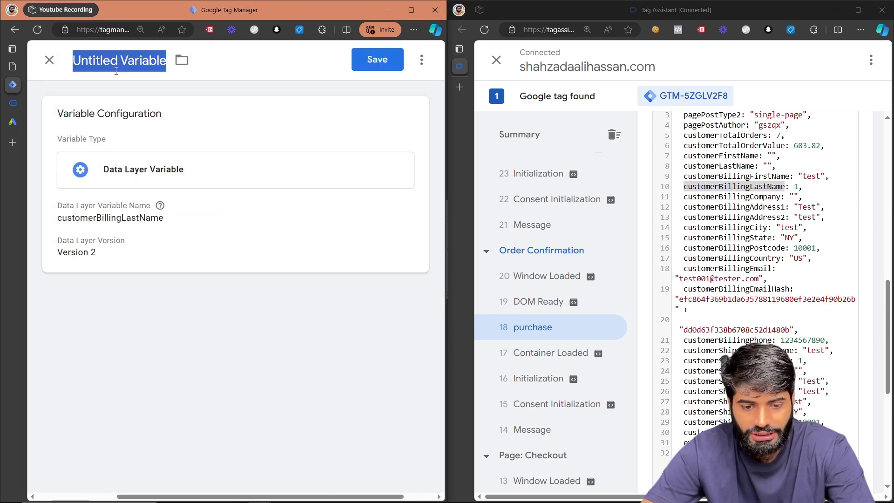
type("DLV")
key("ctrl+v")
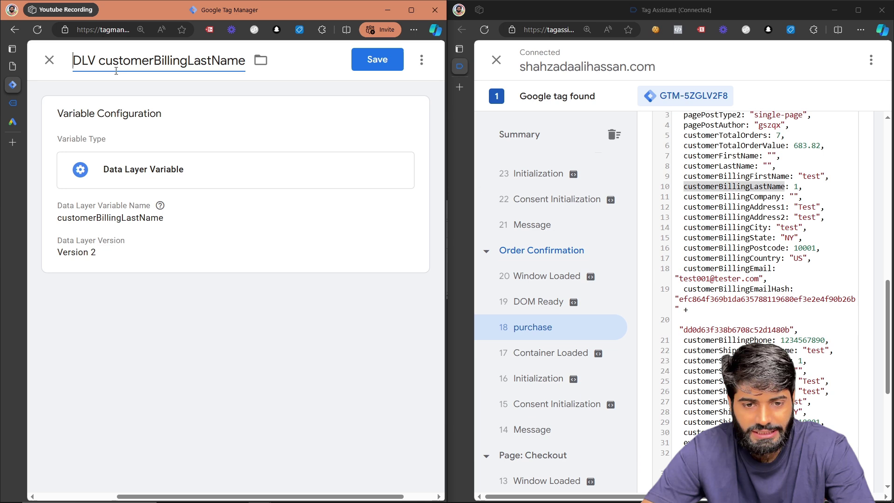
left_click(377, 66)
- Start a new user-defined Data Layer Variable using the data layer variable name "customerBillingAddress1" copied from the purchase event
double_click(754, 206)
key("ctrl+c")
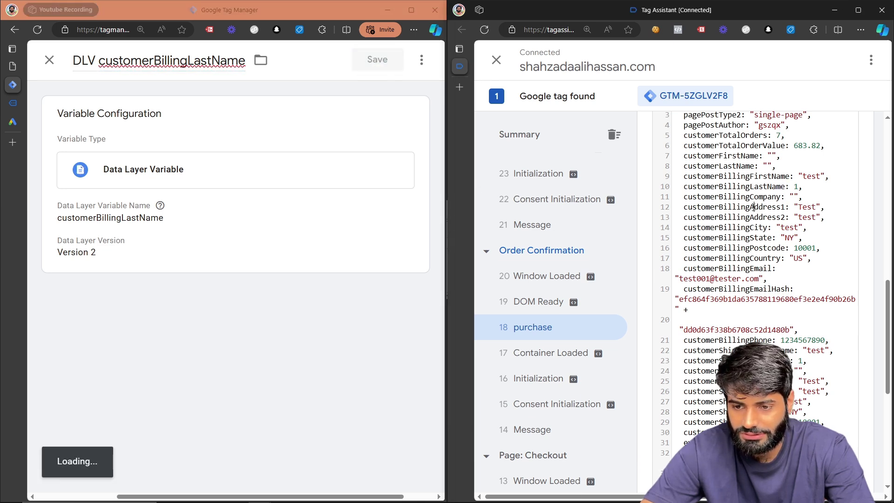
left_click(427, 154)
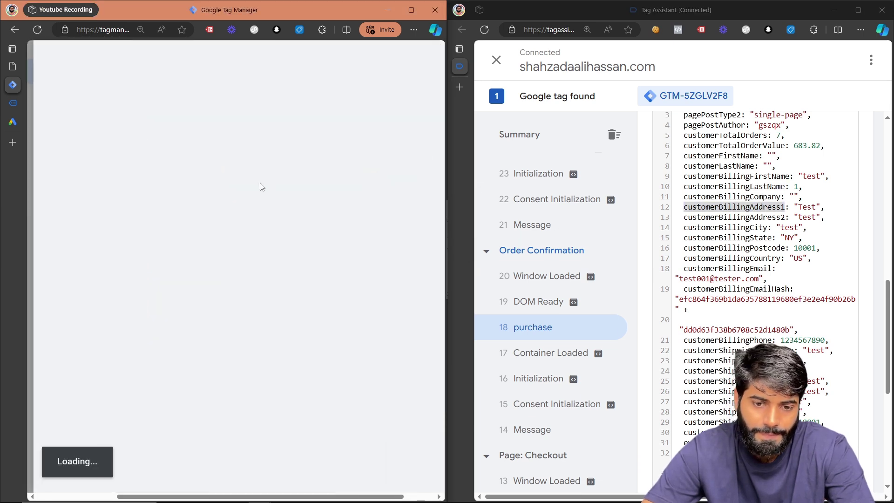
left_click(254, 187)
left_click(195, 440)
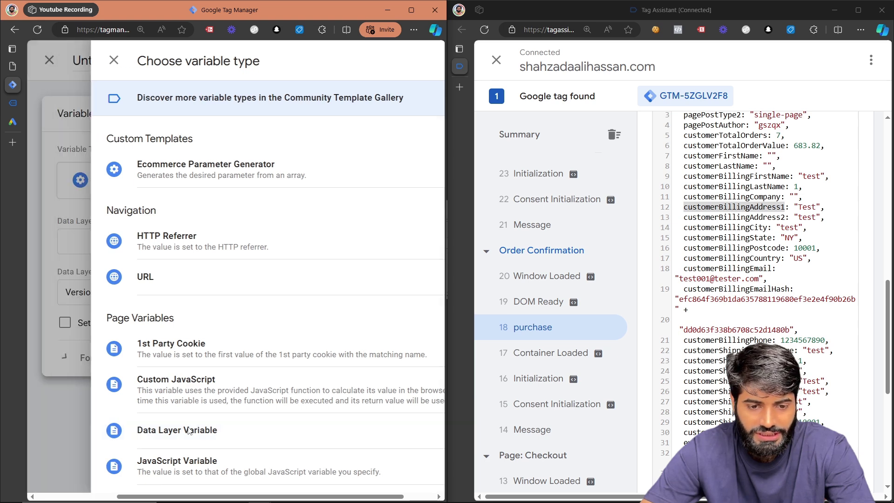
left_click(131, 243)
key("ctrl+v")
- Name the data layer variable "DLV customerBillingAddress1" and save it
left_click(100, 52)
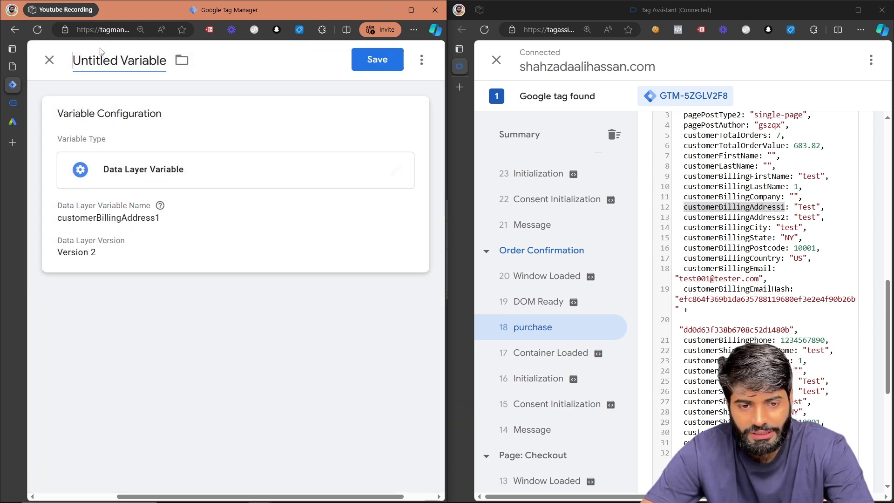
key("ctrl+a")
type("DLV")
key("ctrl+v")
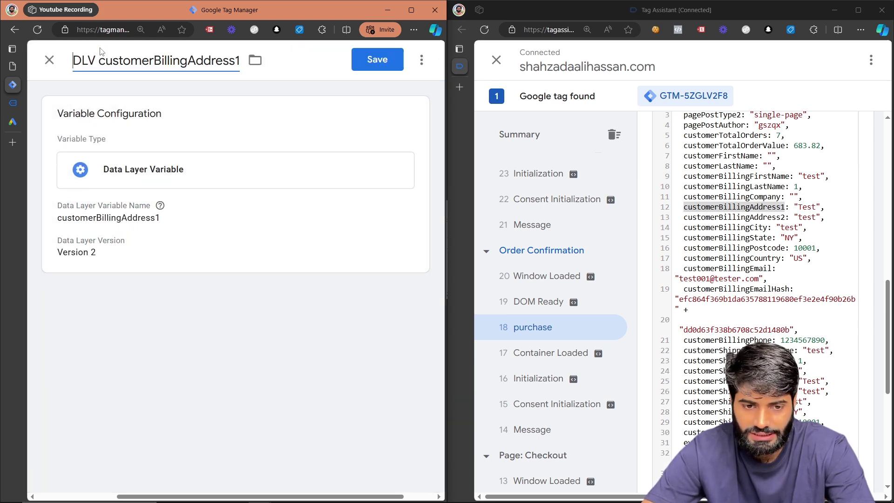
left_click(360, 51)
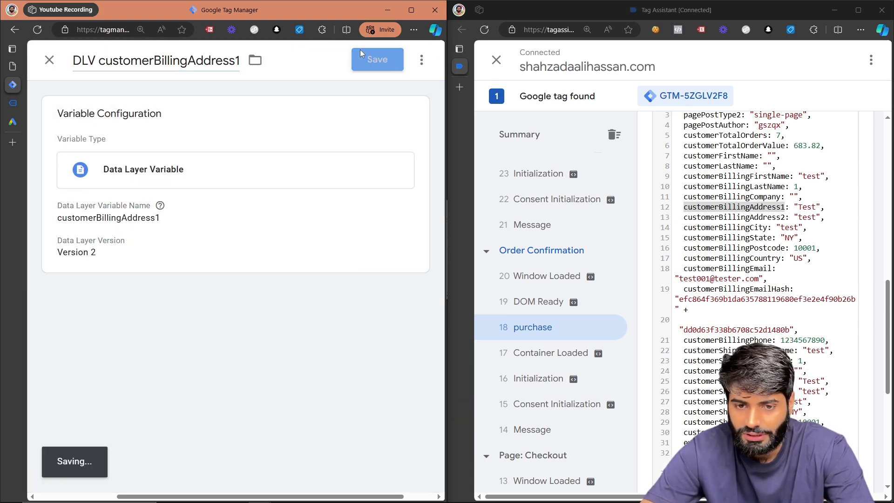
- Start a new user-defined Data Layer Variable using the data layer variable name "customerBillingCity" copied from the purchase event
double_click(756, 228)
key("ctrl+c")
left_click(417, 147)
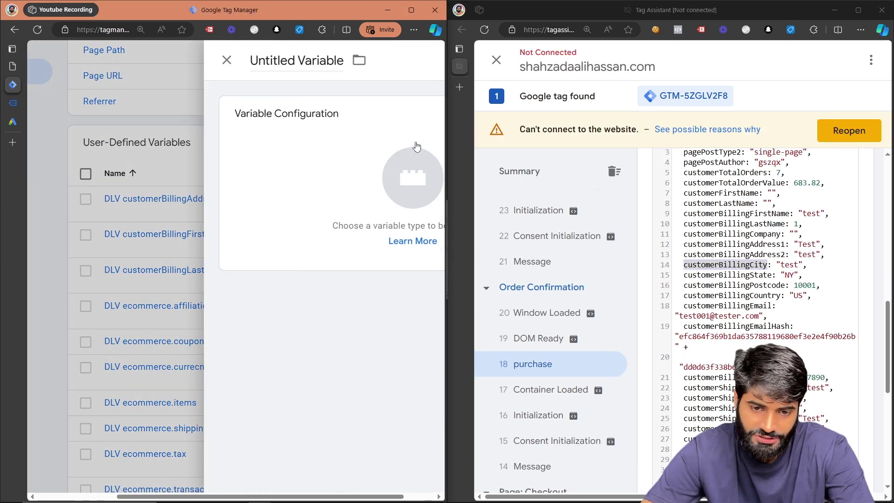
left_click(194, 142)
left_click(139, 485)
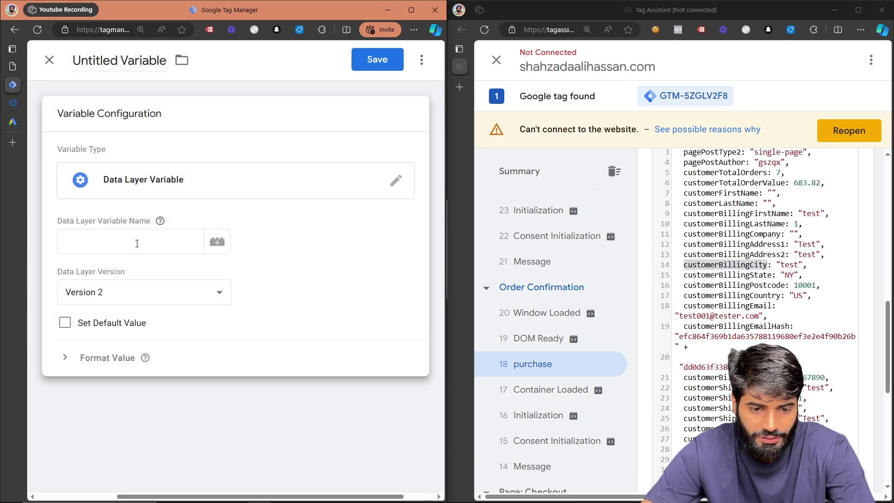
left_click(137, 244)
key("ctrl+v")
- Name the data layer variable "DLV customerBillingCity" and save it
left_click(121, 60)
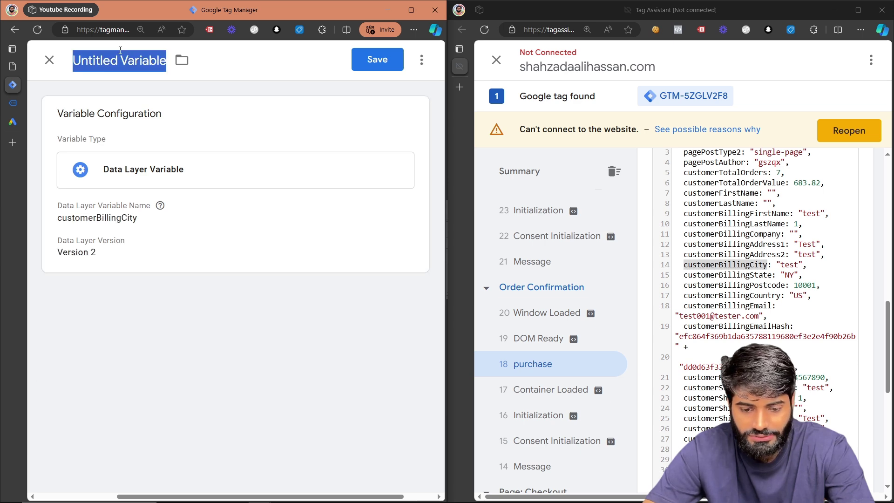
type("DLV")
key("ctrl+v")
left_click(368, 61)
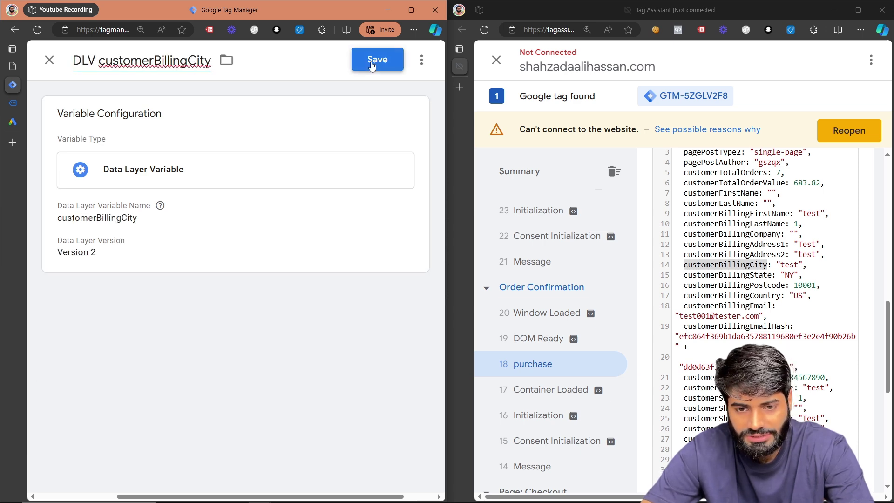
- Start a new user-defined Data Layer Variable using the data layer variable name "customerBillingState" copied from the purchase event
double_click(762, 277)
key("ctrl+c")
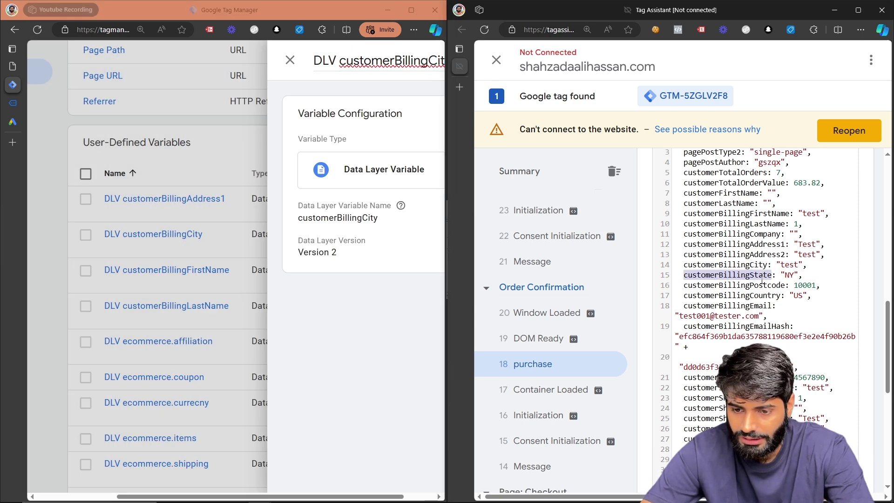
left_click(429, 152)
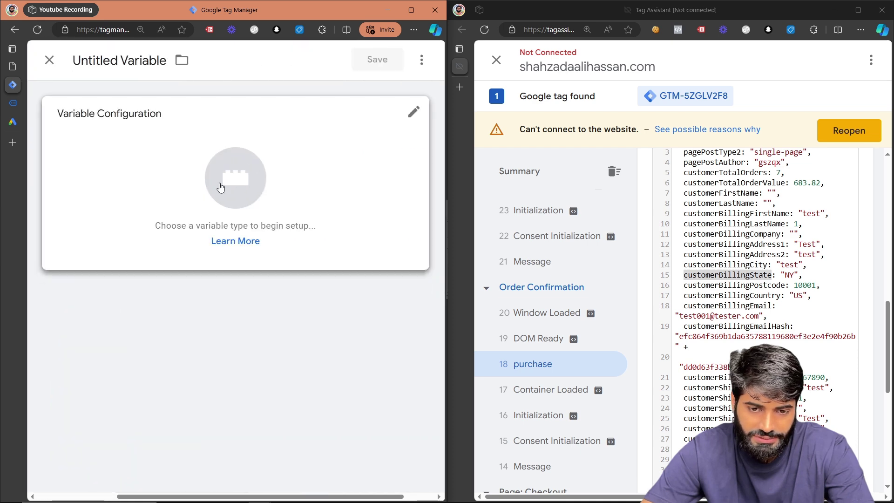
left_click(235, 180)
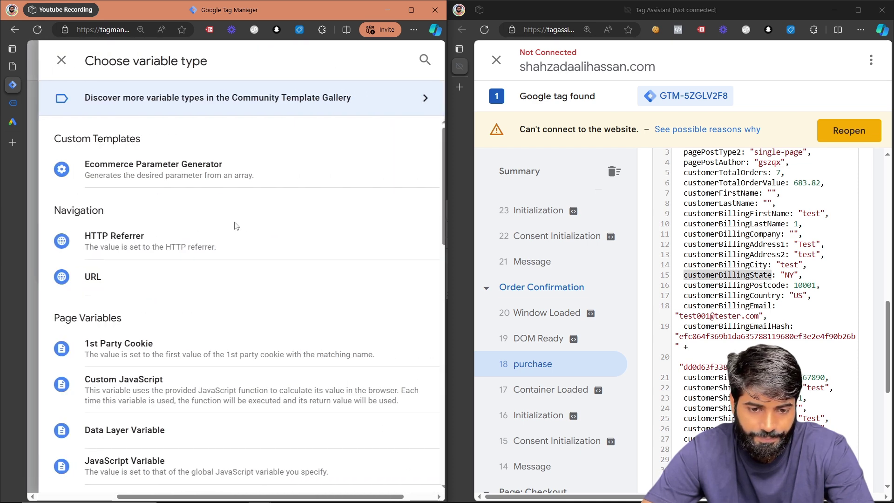
left_click(149, 429)
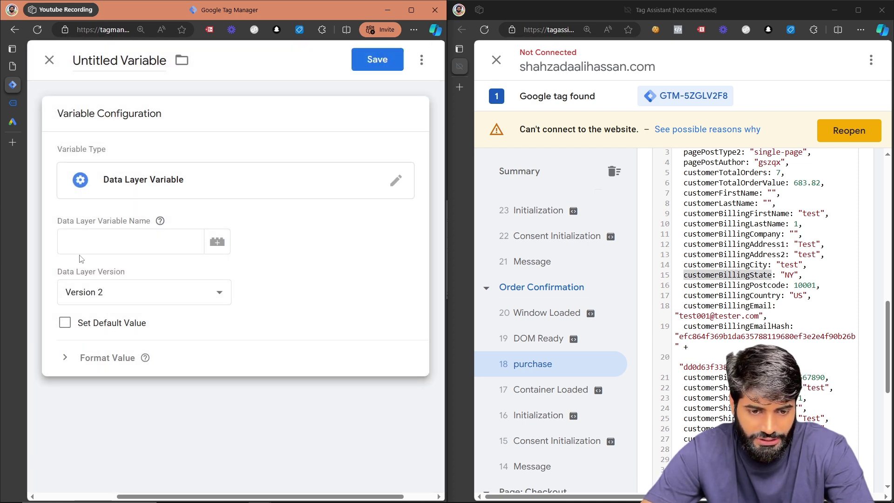
left_click(80, 248)
key("ctrl+v")
- Name the data layer variable "DLV customerBillingState" and save it
left_click(131, 55)
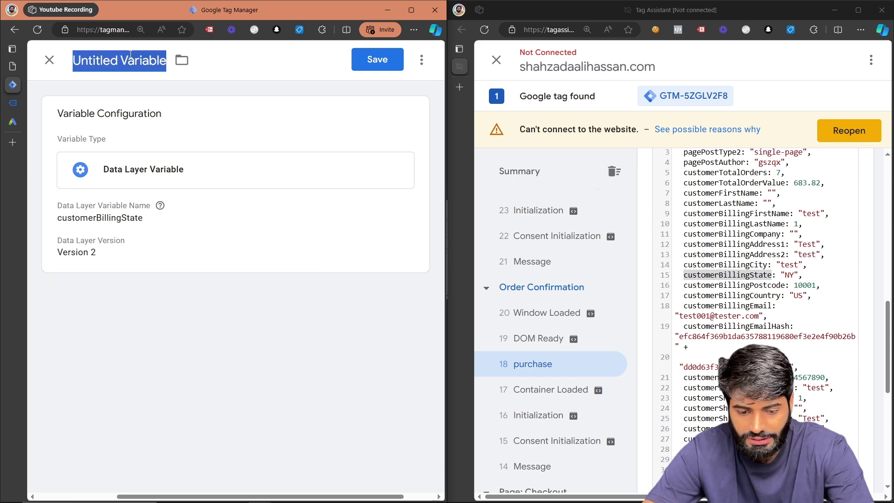
type("DLV")
key("ctrl+v")
left_click(362, 60)
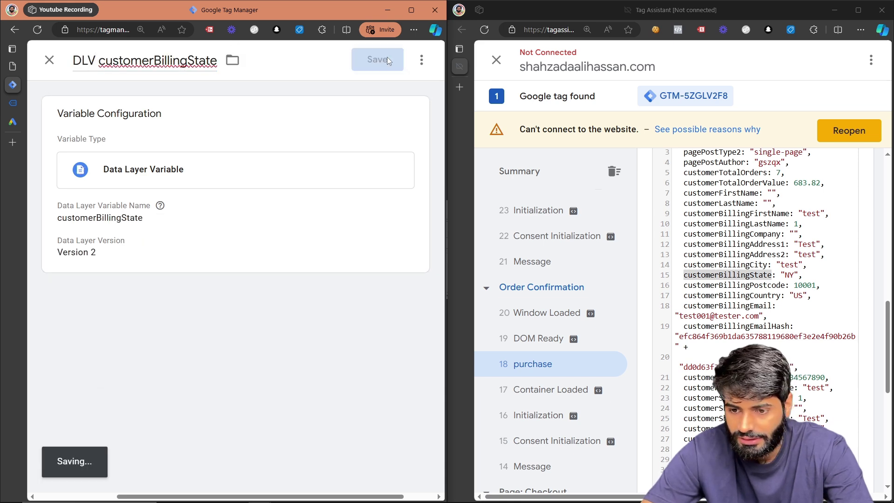
- Start a new user-defined Data Layer Variable using the data layer variable name "customerBillingPostcode" copied from the purchase event
double_click(754, 286)
key("ctrl+c")
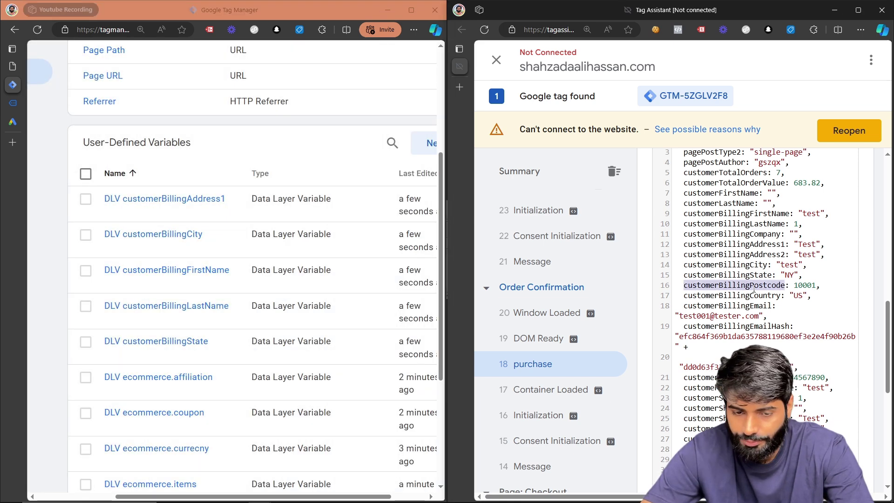
left_click(427, 136)
left_click(230, 180)
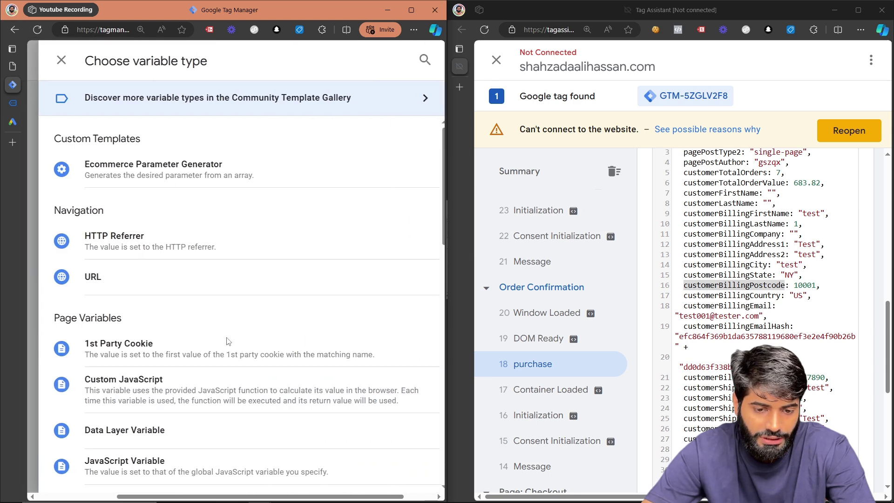
left_click(176, 429)
left_click(161, 242)
key("ctrl+v")
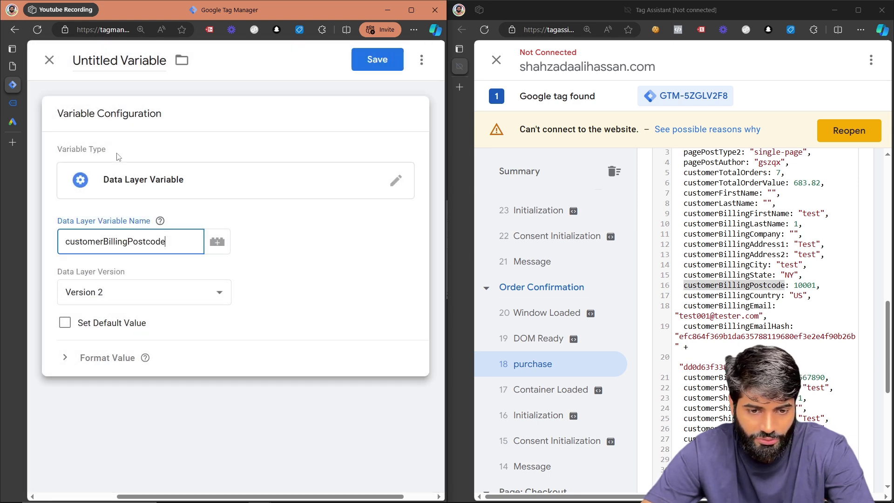
- Name the data layer variable "DLV customerBillingPostcode" and save it
left_click(104, 63)
key("ctrl+a")
type("DLV")
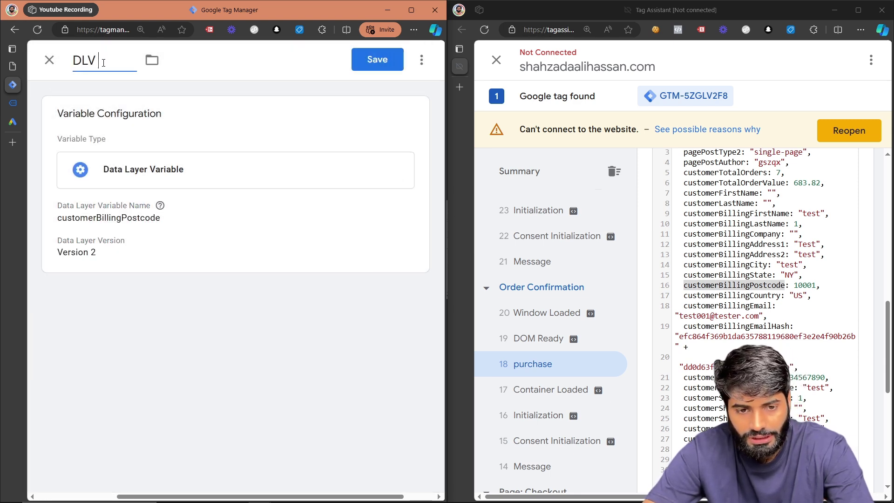
key("ctrl+v")
left_click(377, 60)
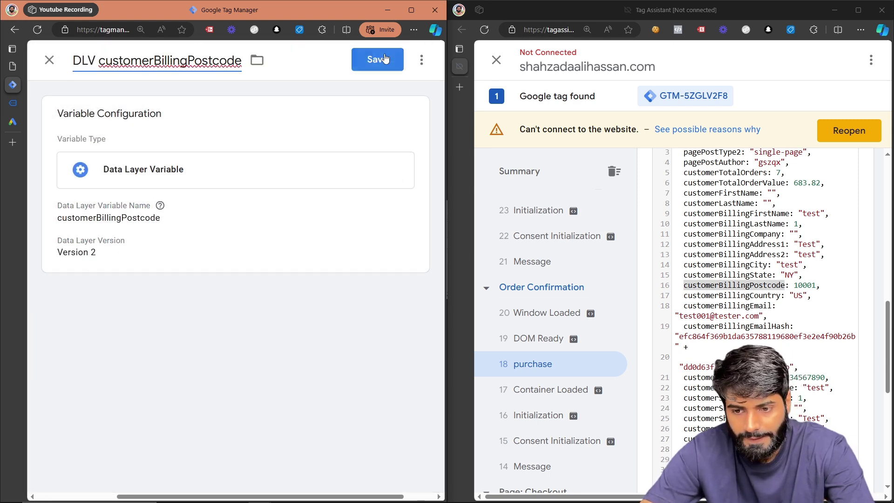
- Create and save a Data Layer Variable for "customerBillingCountry", copied from the purchase event, under the name "DLV customerBillingCountry"
double_click(758, 296)
key("ctrl+c")
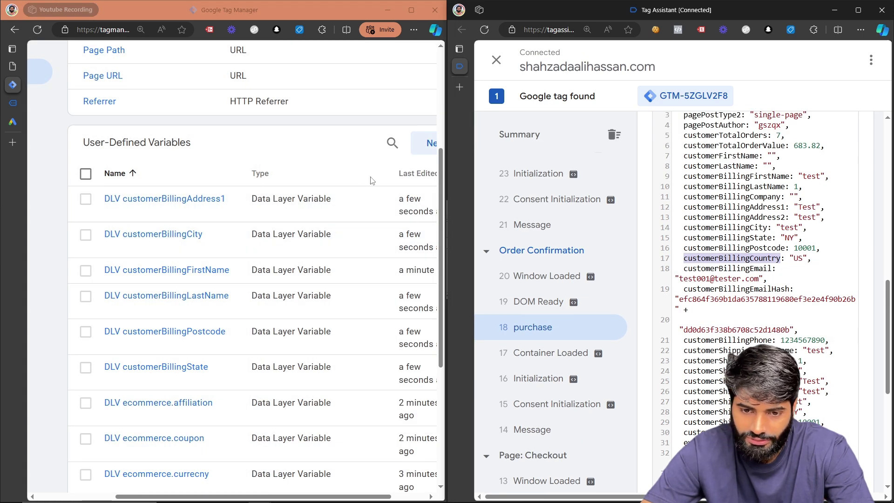
left_click(420, 154)
left_click(329, 185)
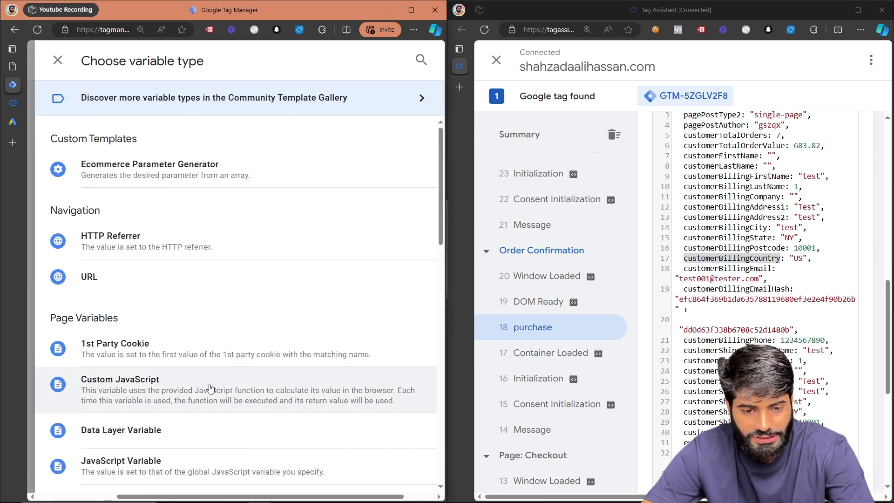
left_click(184, 430)
left_click(120, 235)
key("ctrl+v")
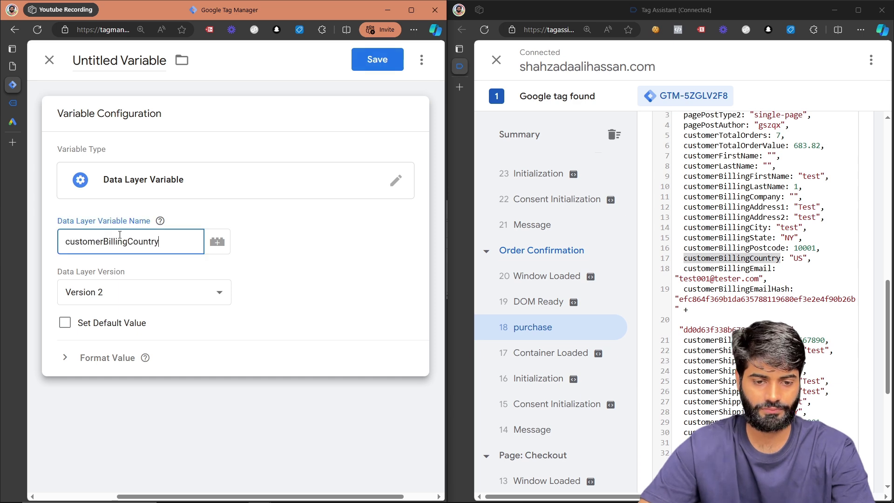
left_click(113, 60)
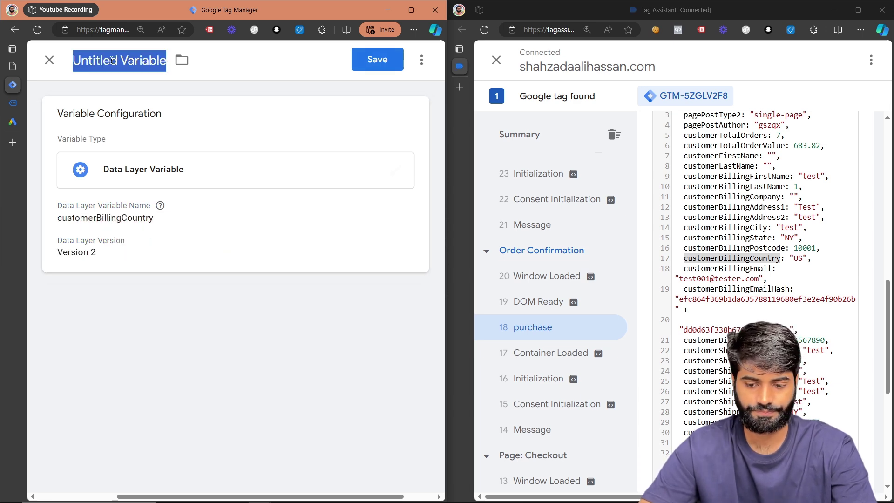
left_click(377, 59)
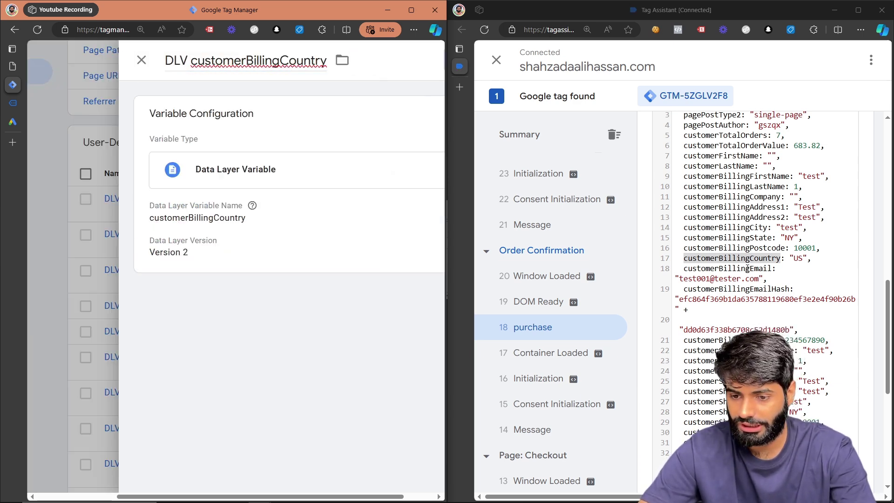
- Start a new user-defined Data Layer Variable using the data layer variable name "customerBillingEmail" copied from the purchase event
double_click(747, 269)
key("ctrl+c")
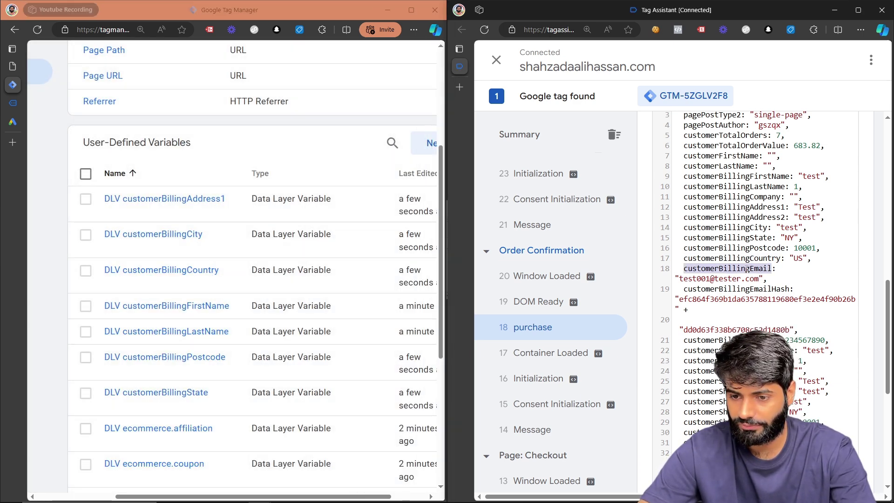
left_click(429, 145)
left_click(245, 154)
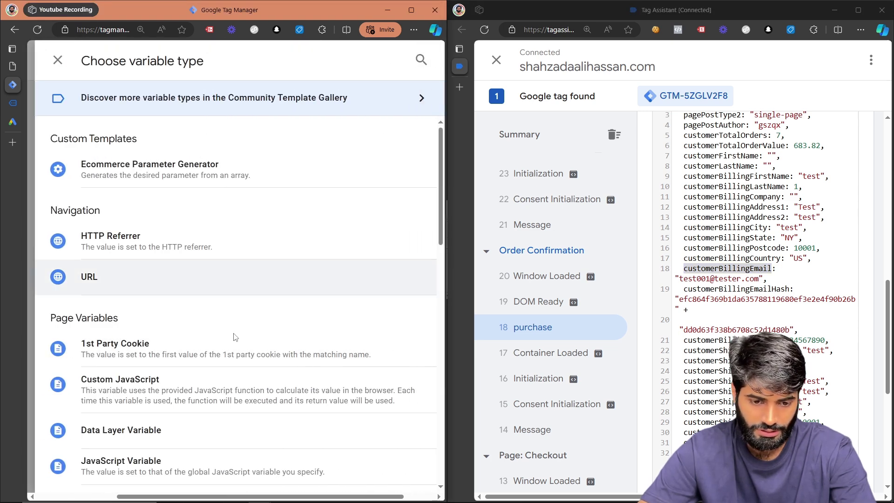
left_click(171, 430)
left_click(145, 247)
- Name the data layer variable "DLV customerBillingEmail" and save it
left_click(116, 61)
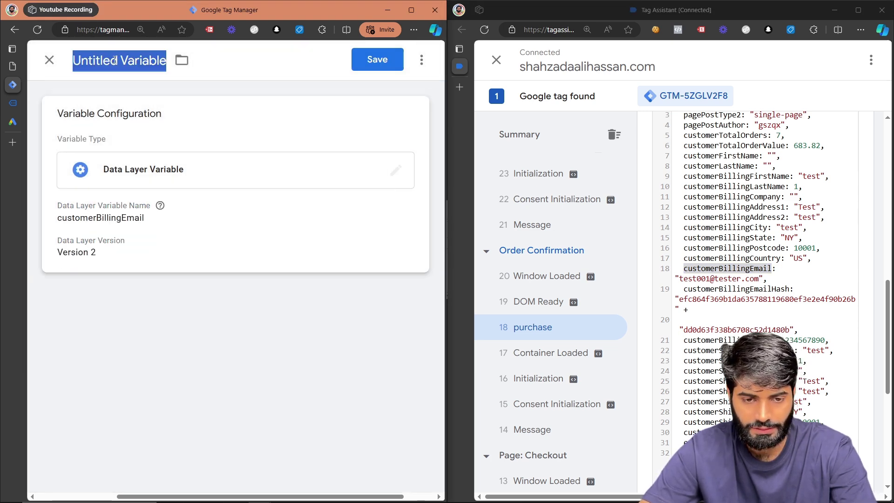
type("DLV")
key("ctrl+v")
left_click(376, 66)
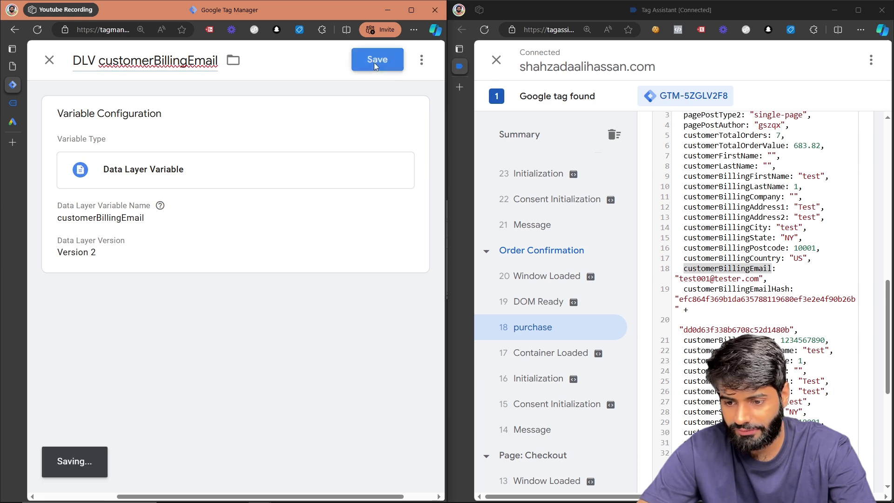
- Start a new user-defined Data Layer Variable using the data layer variable name "customerBillingPhone" copied from the purchase event
double_click(707, 343)
key("ctrl+c")
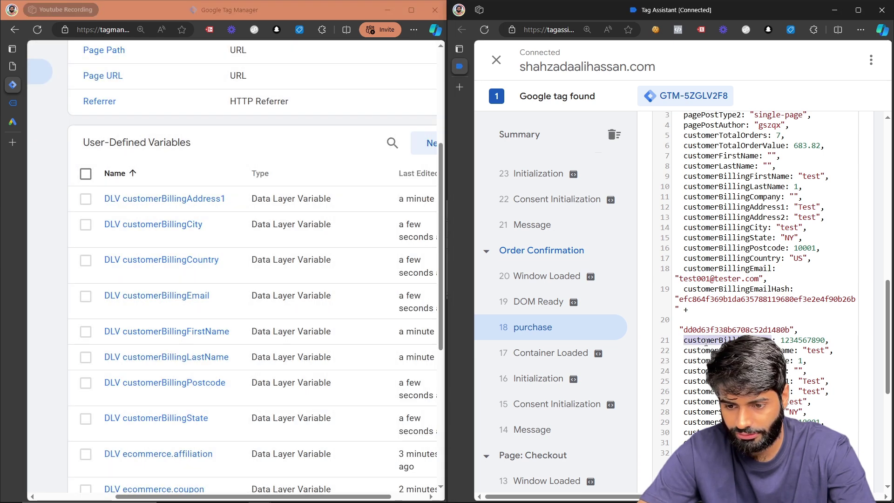
left_click(425, 154)
left_click(256, 172)
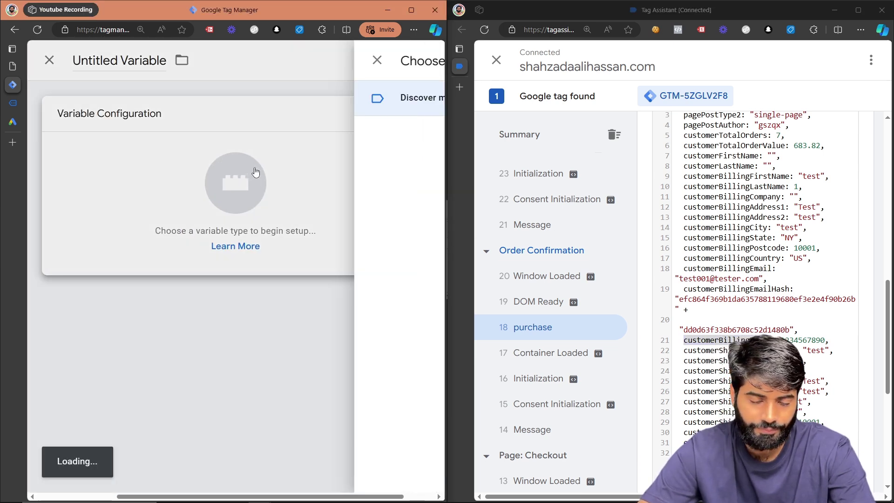
left_click(182, 446)
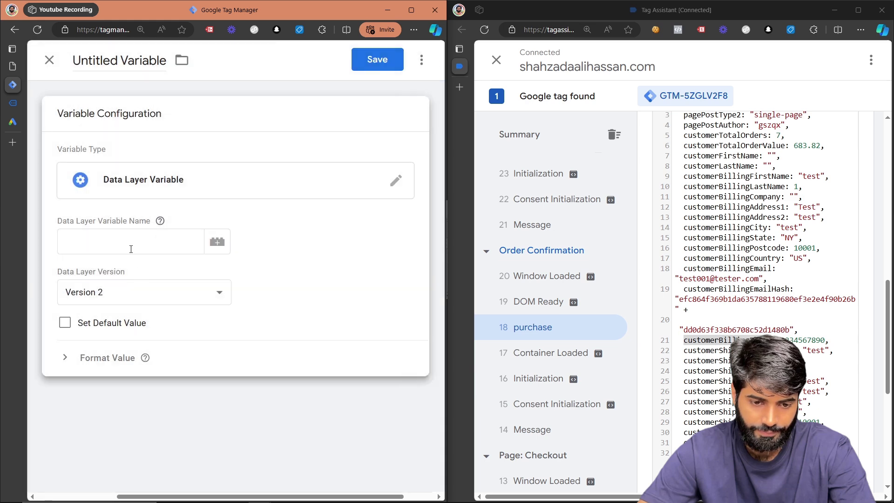
key("ctrl+v")
- Name the data layer variable "DLV customerBillingPhone" and save it
left_click(122, 58)
type("DLV")
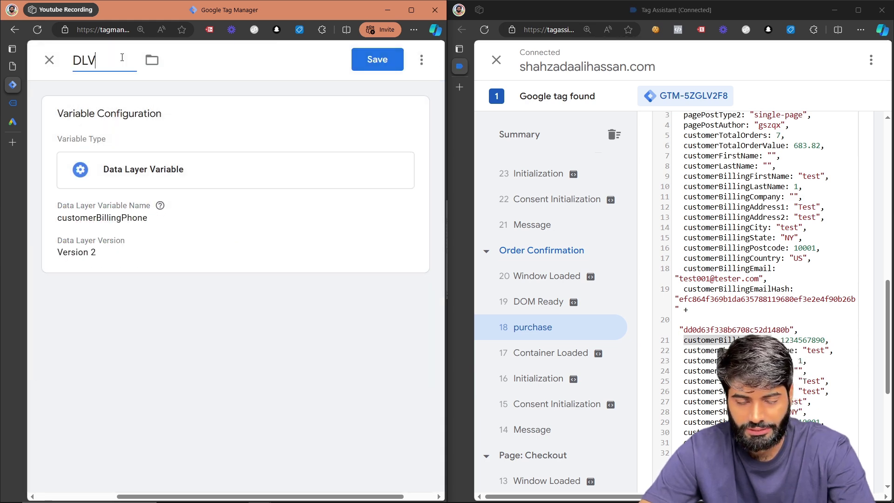
key("ctrl+v")
left_click(358, 60)
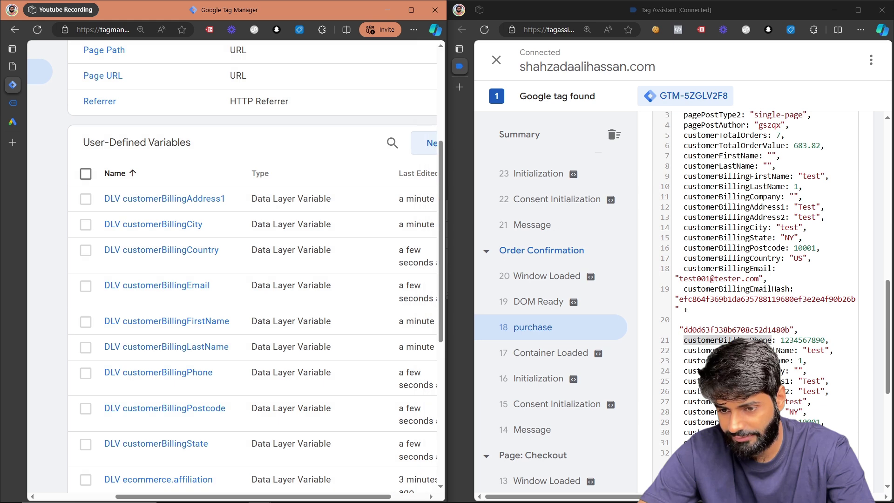
- Maximize the Google Tag Manager window and open the workspace's list of tags
scroll(739, 227, "up", 2)
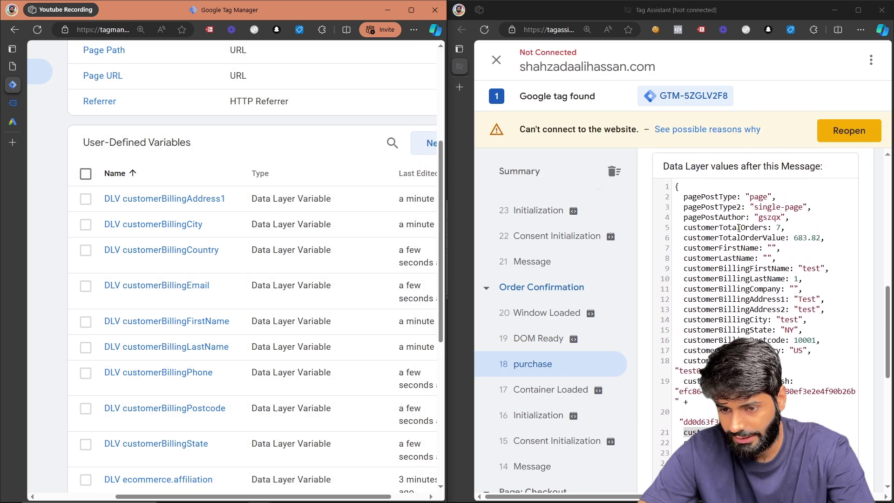
scroll(739, 228, "up", 1)
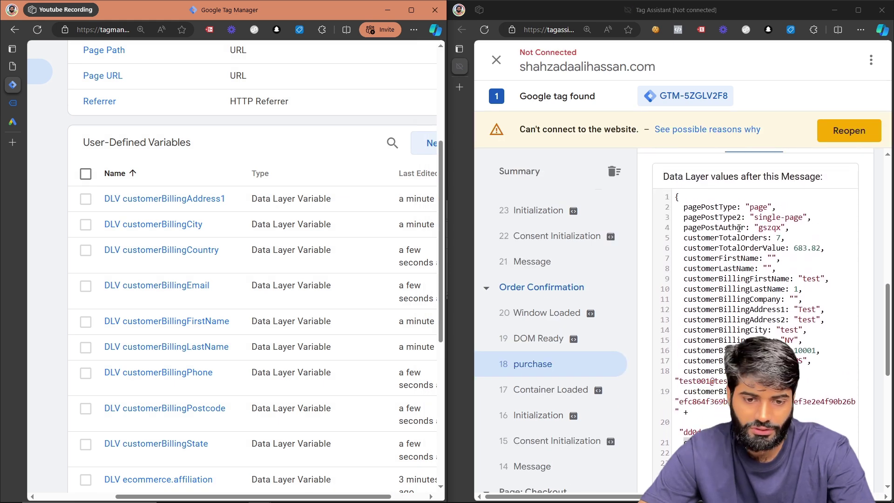
scroll(329, 120, "up", 3)
left_click(411, 10)
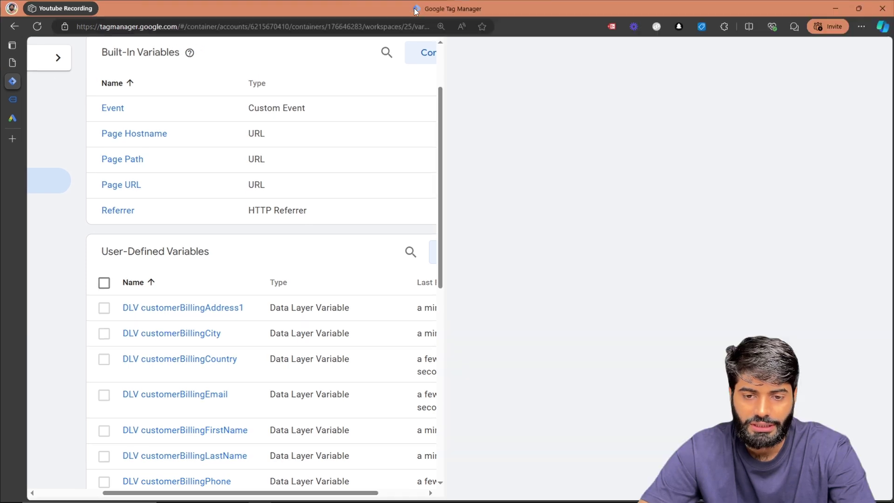
scroll(269, 140, "up", 2)
left_click(85, 200)
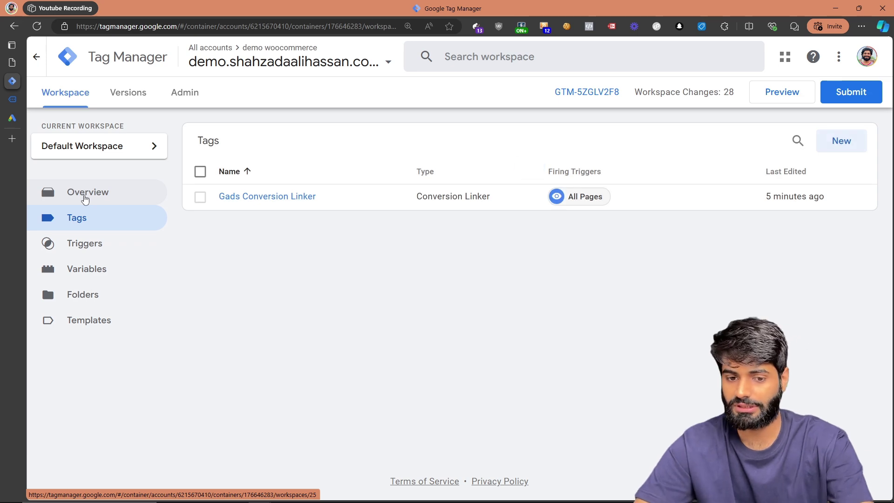
- Start a new tag and assign the "CE purchase" custom event as its firing trigger
left_click(847, 137)
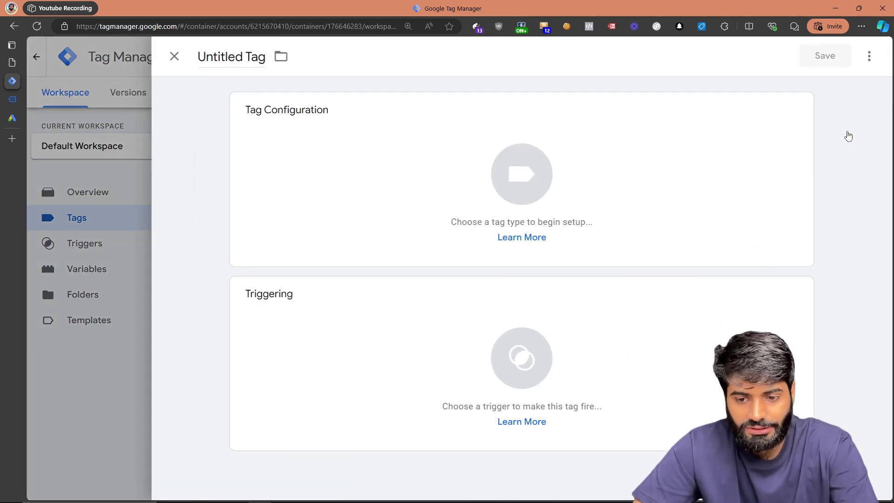
left_click(525, 329)
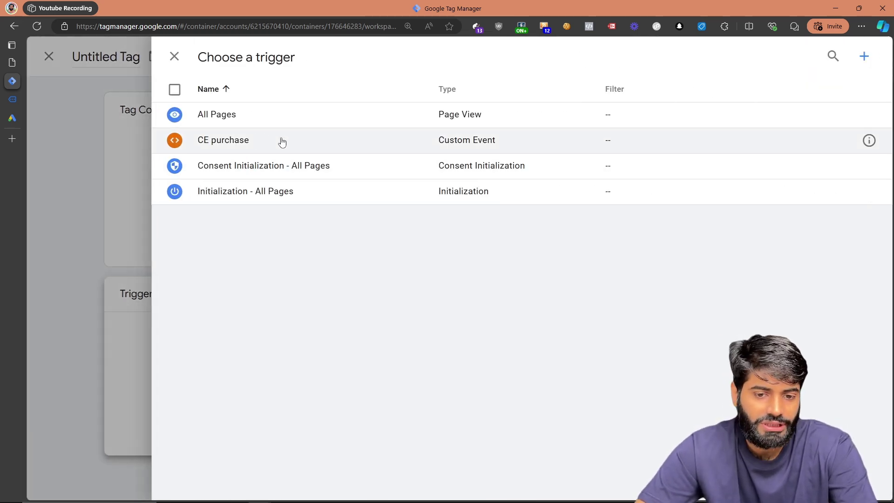
left_click(320, 151)
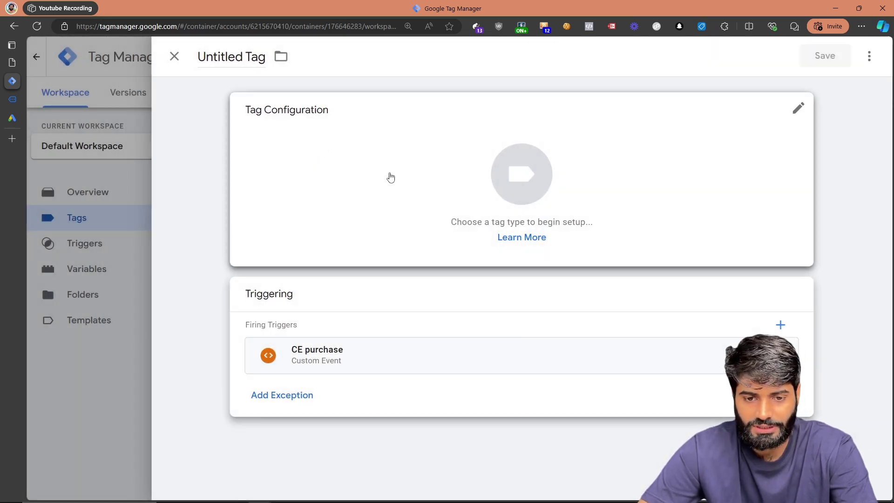
- Set the new tag's type to Google Ads Conversion Tracking
left_click(391, 177)
left_click(598, 204)
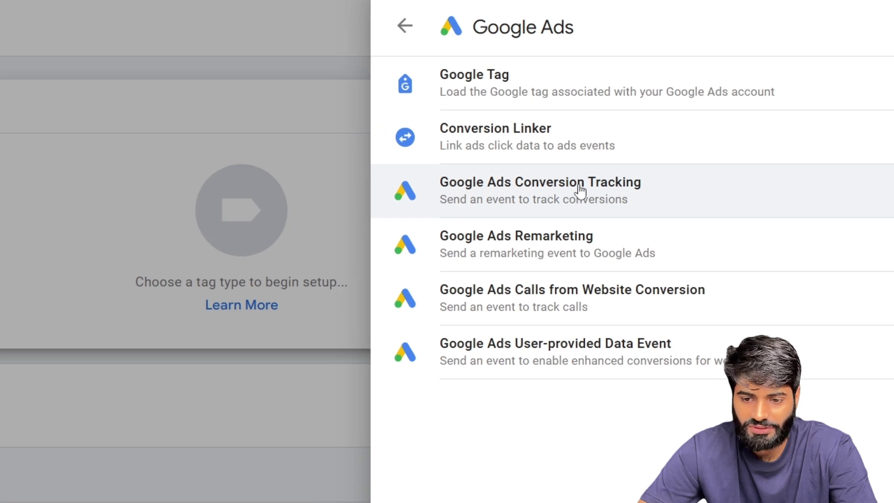
left_click(580, 190)
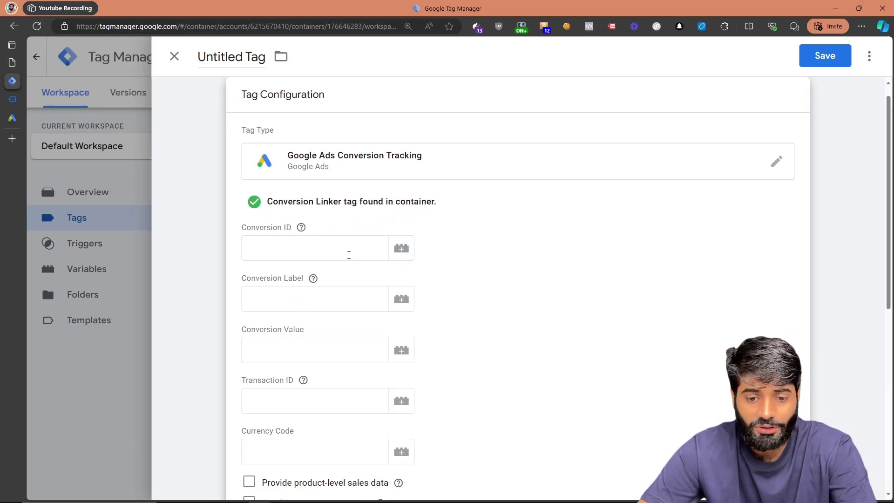
- Copy the Conversion ID from the conversion action's Tag Manager instructions in Google Ads and return to Google Tag Manager
left_click(349, 255)
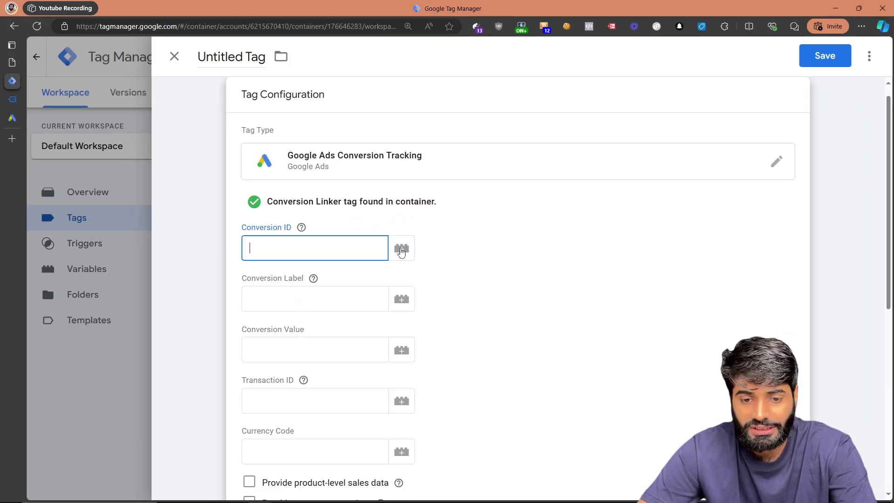
left_click(21, 116)
double_click(206, 298)
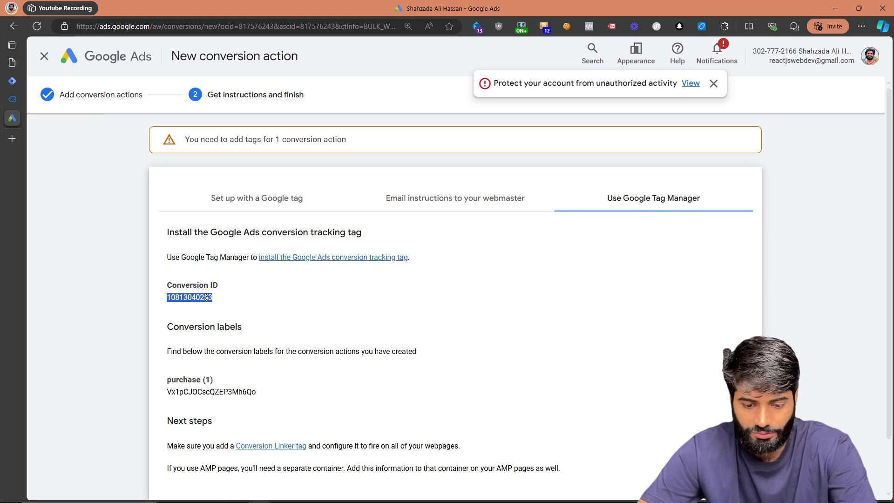
left_click(12, 81)
- Start a new Constant variable for the tag's Conversion ID field, using the copied conversion ID as its value
left_click(398, 256)
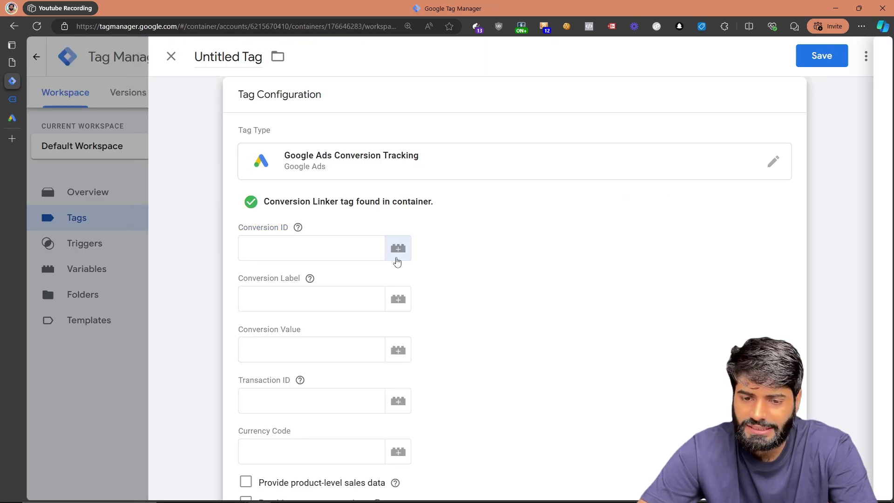
left_click(863, 56)
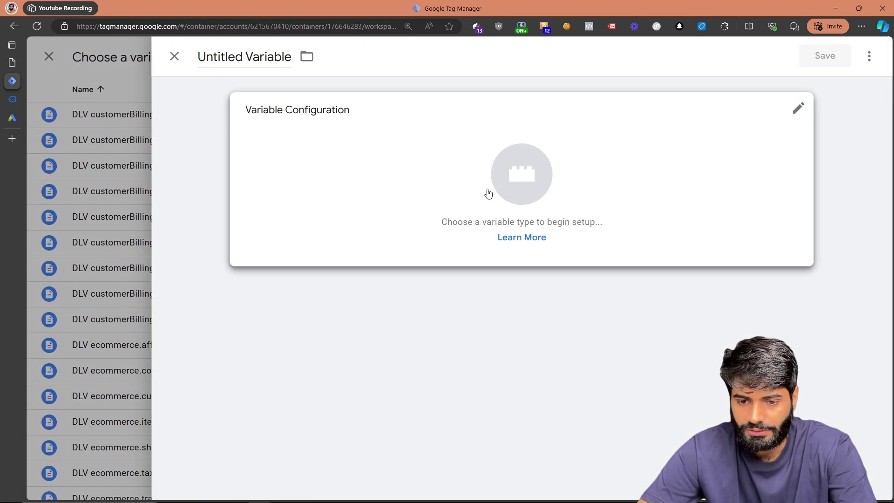
left_click(487, 191)
scroll(573, 458, "down", 4)
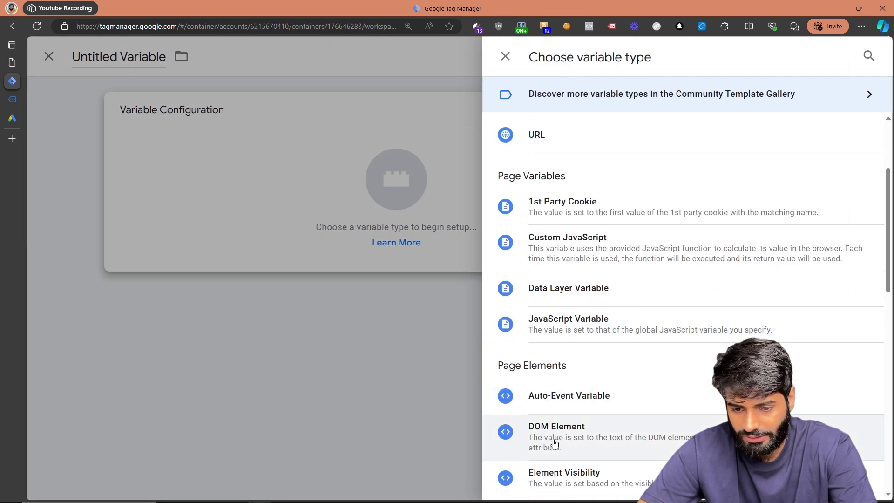
scroll(552, 455, "down", 2)
left_click(546, 410)
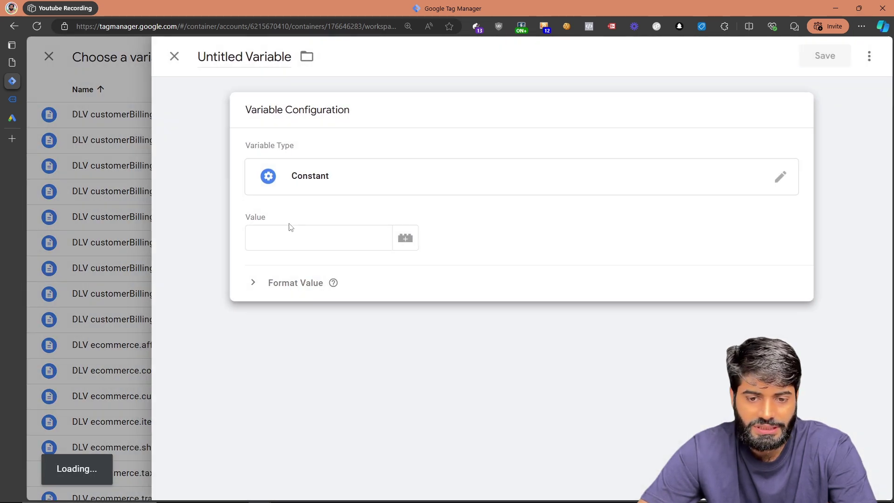
left_click(291, 237)
key("ctrl+v")
- Name the constant variable "Gads Conversion ID" and save it
left_click(233, 53)
type("D")
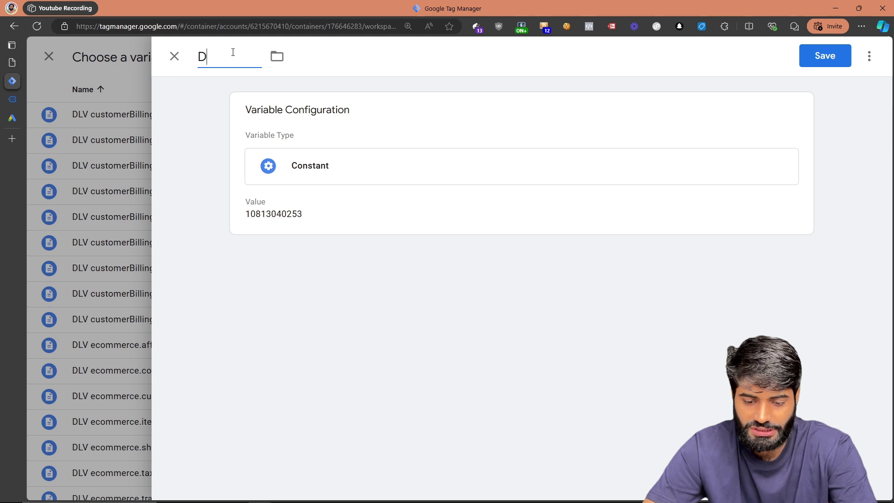
type("L")
key("BackSpace")
key("BackSpace")
type("Gads Conversion I")
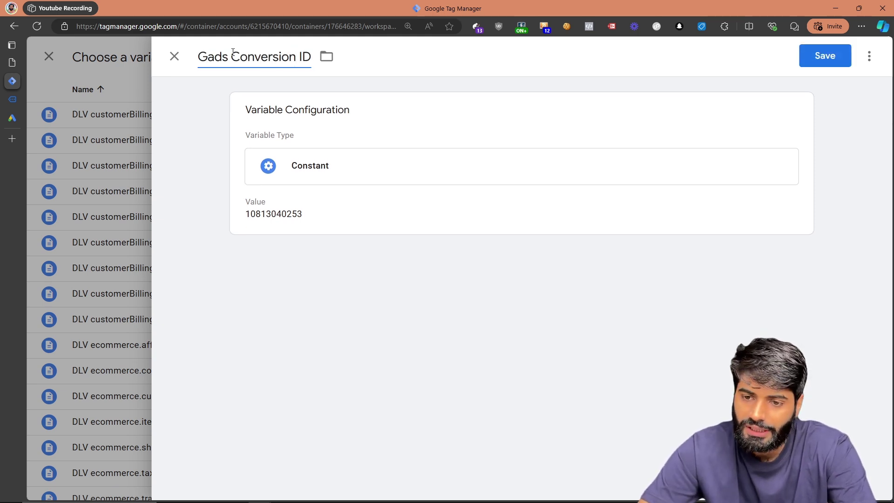
left_click(824, 57)
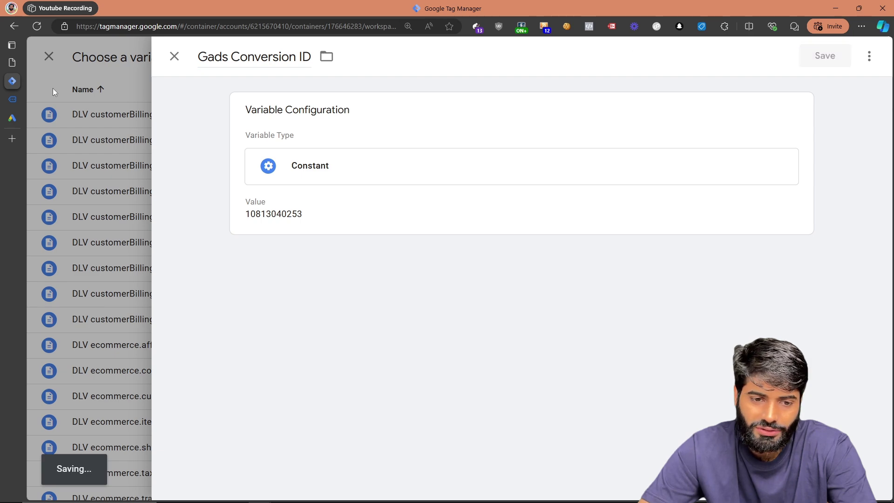
- Copy the purchase conversion label from the Google Ads instructions page and return to Google Tag Manager
left_click(13, 117)
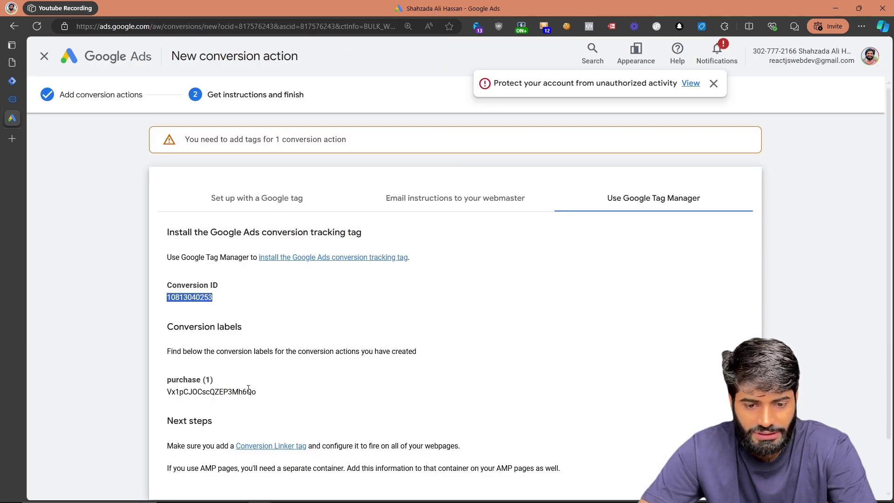
double_click(248, 391)
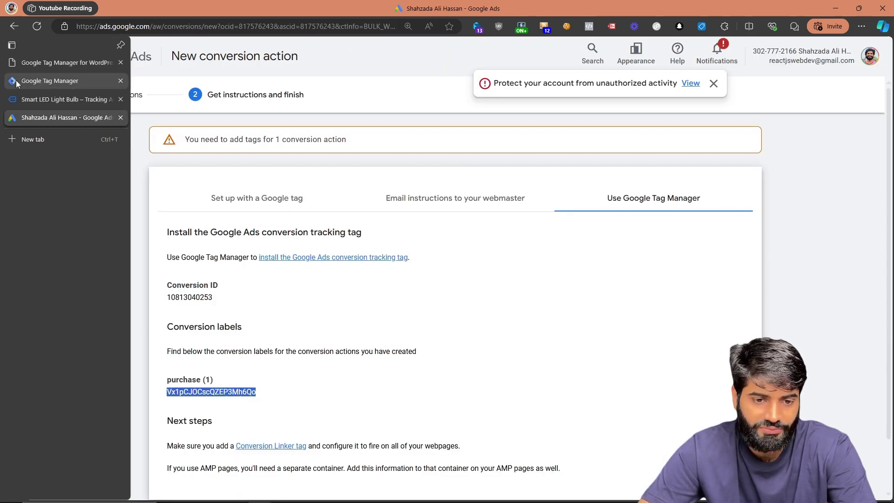
left_click(28, 81)
- Start a new Constant variable for the tag's Conversion Label field, using the copied purchase label as its value
left_click(404, 302)
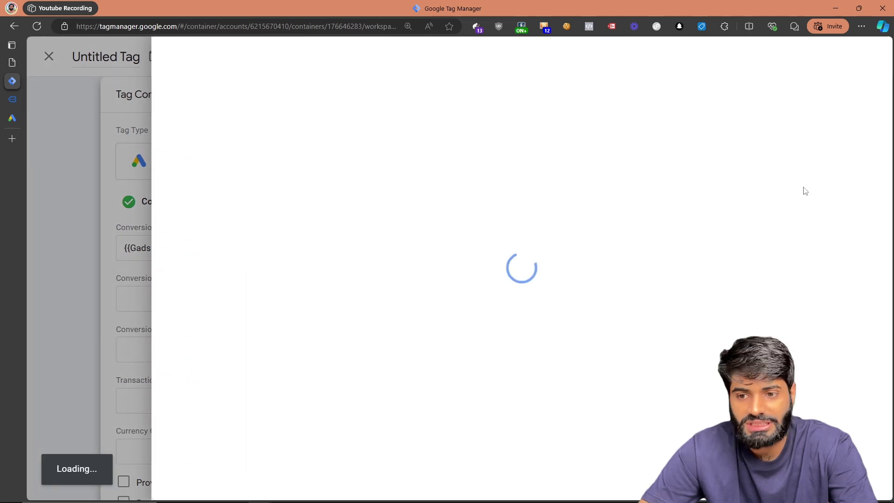
left_click(861, 55)
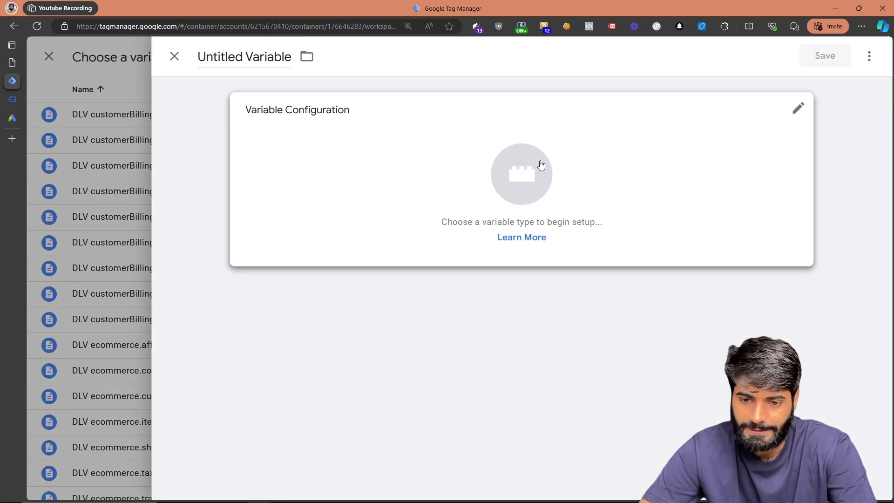
left_click(538, 169)
scroll(642, 439, "down", 5)
scroll(642, 439, "down", 3)
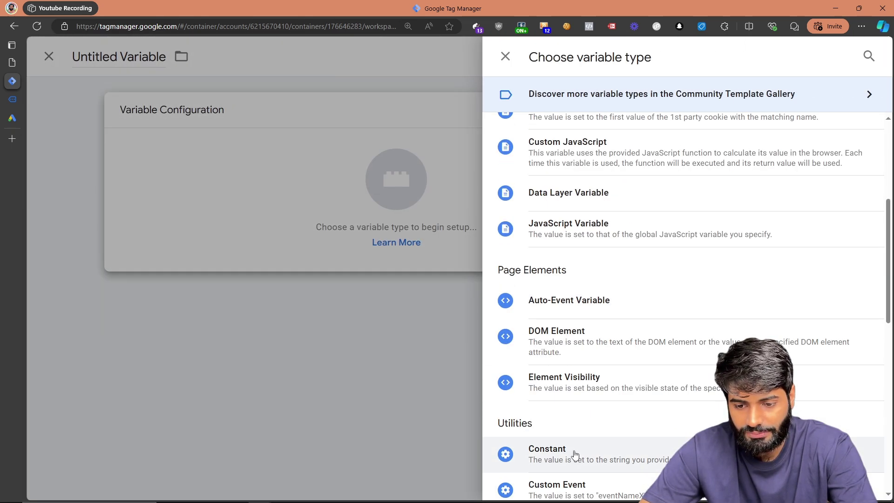
left_click(554, 457)
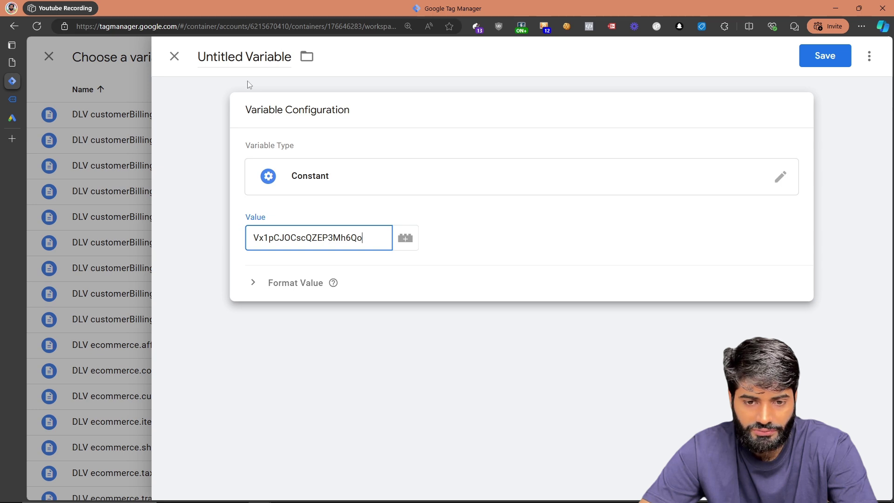
- Name the constant variable "Gads CL purchase" and save it
left_click(240, 56)
type("Gads CL purchase")
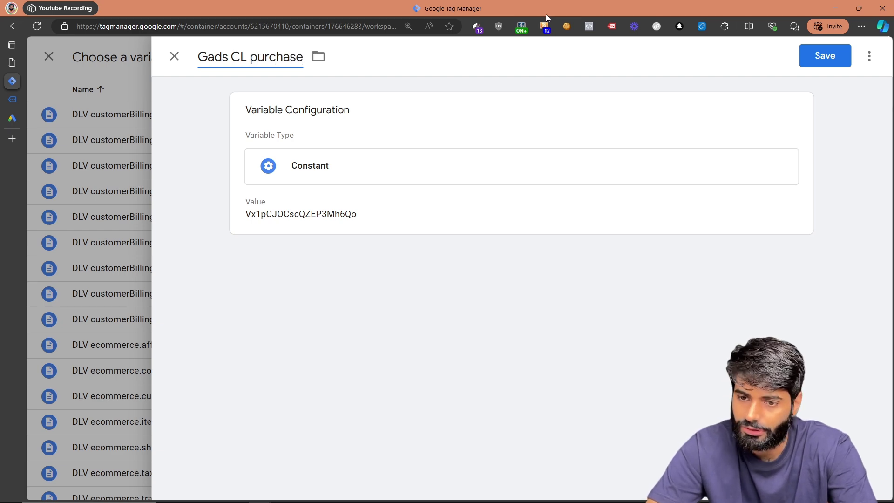
left_click(857, 56)
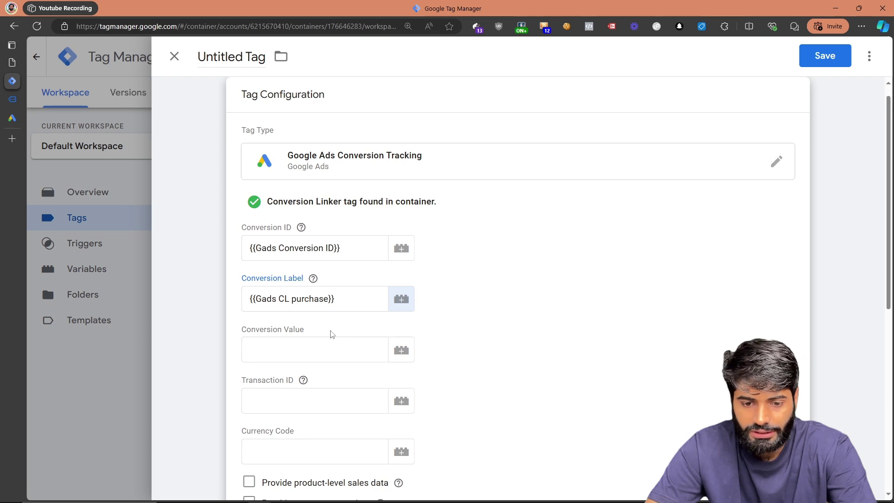
- Set the tag's Conversion Value to {{DLV ecommerce.value}} and its Transaction ID to {{DLV ecommerce.transaction_id}}
left_click(404, 358)
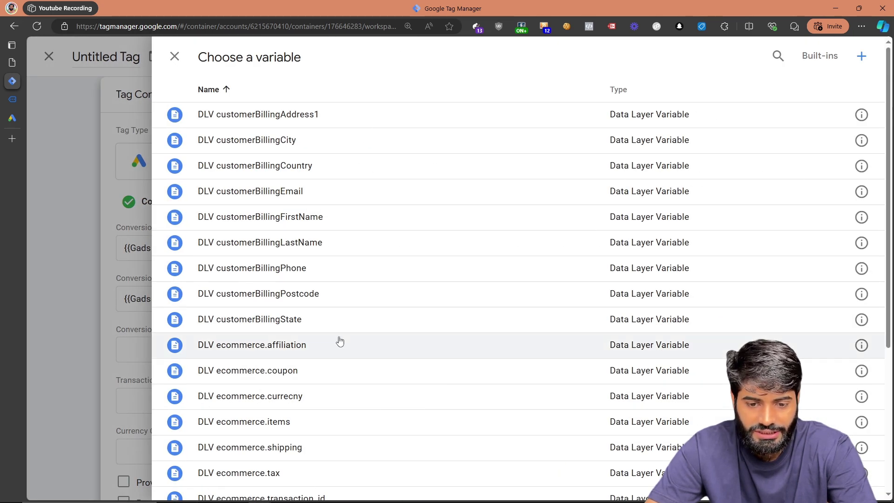
scroll(338, 342, "down", 3)
scroll(339, 341, "down", 1)
left_click(313, 342)
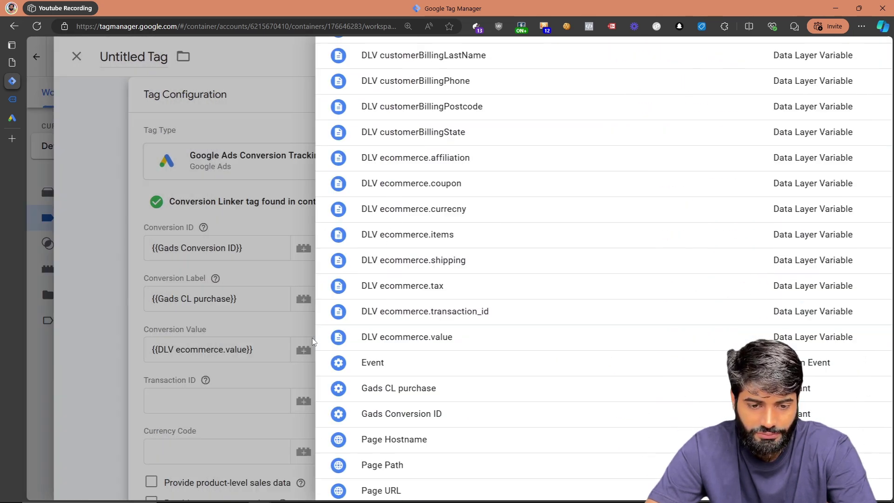
left_click(402, 403)
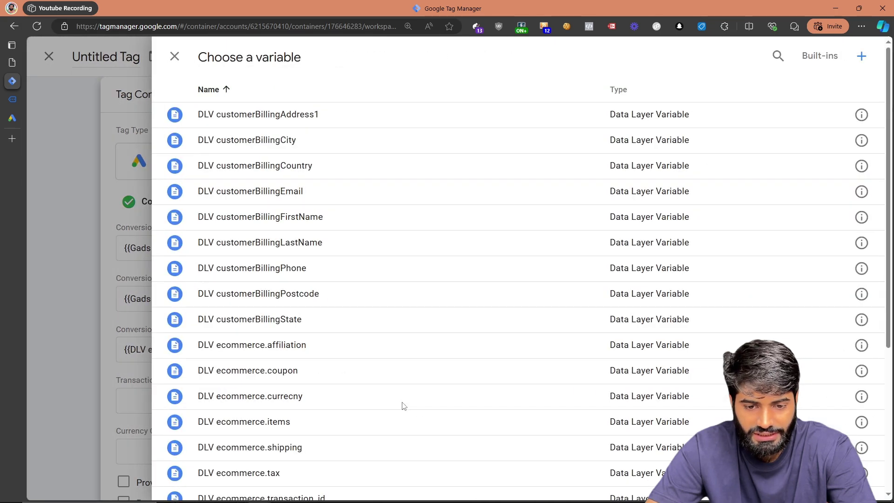
scroll(401, 405, "down", 4)
left_click(316, 321)
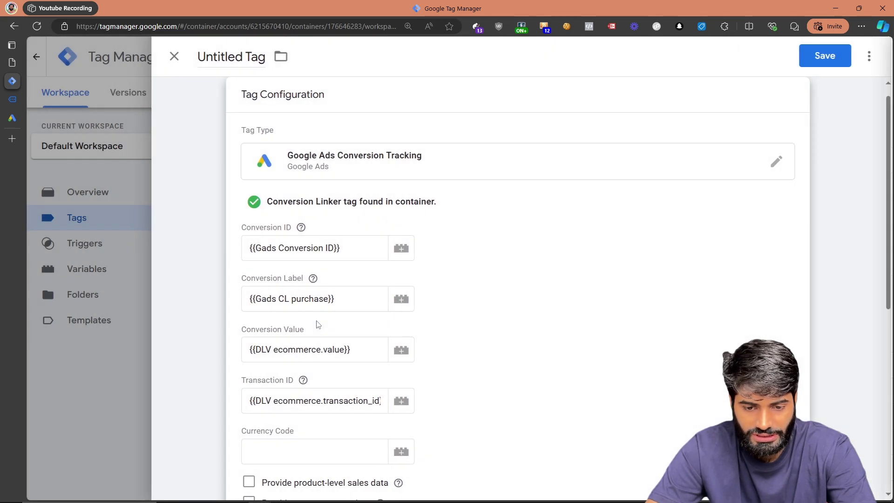
- Set the tag's Currency Code to {{DLV ecommerce.currecny}} and enable providing product-level sales data
left_click(396, 380)
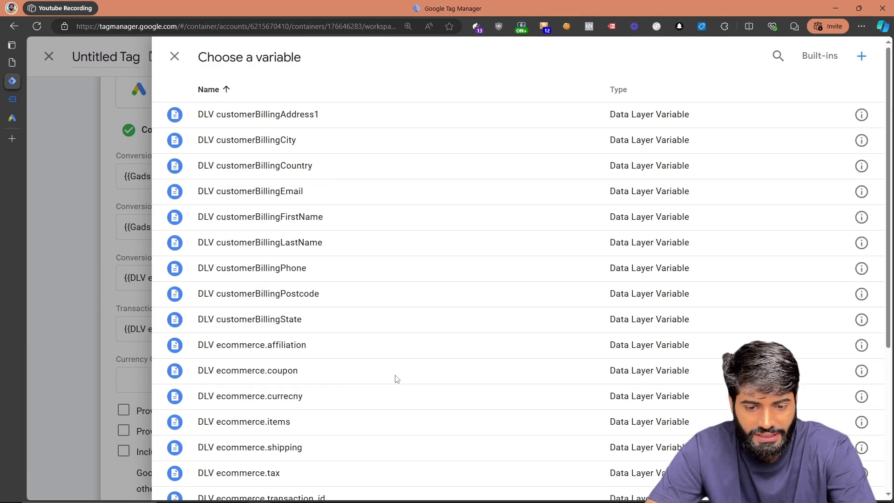
scroll(368, 389, "down", 2)
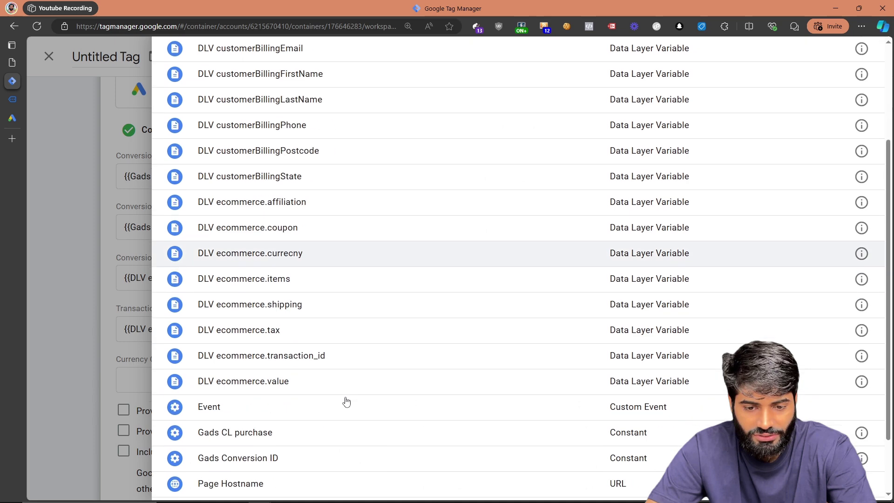
left_click(317, 261)
scroll(315, 259, "down", 2)
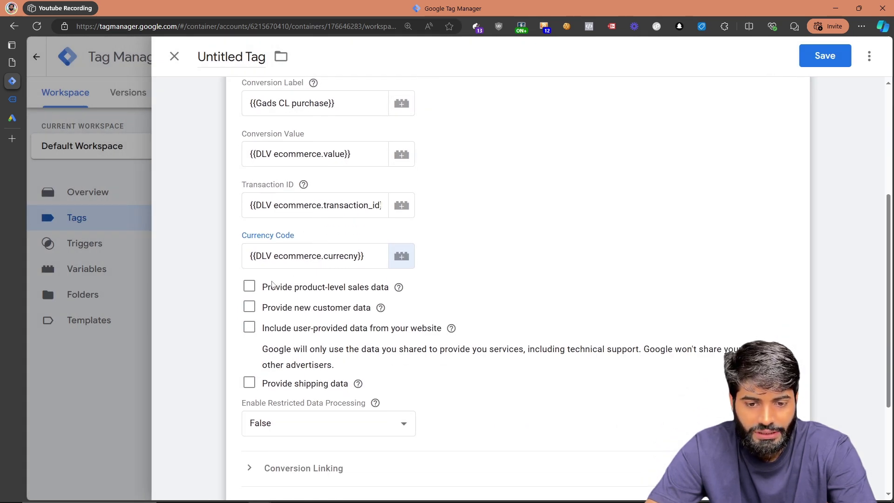
left_click(249, 287)
- Set the Items field of the product-level sales data to {{DLV ecommerce.items}}
scroll(322, 324, "down", 3)
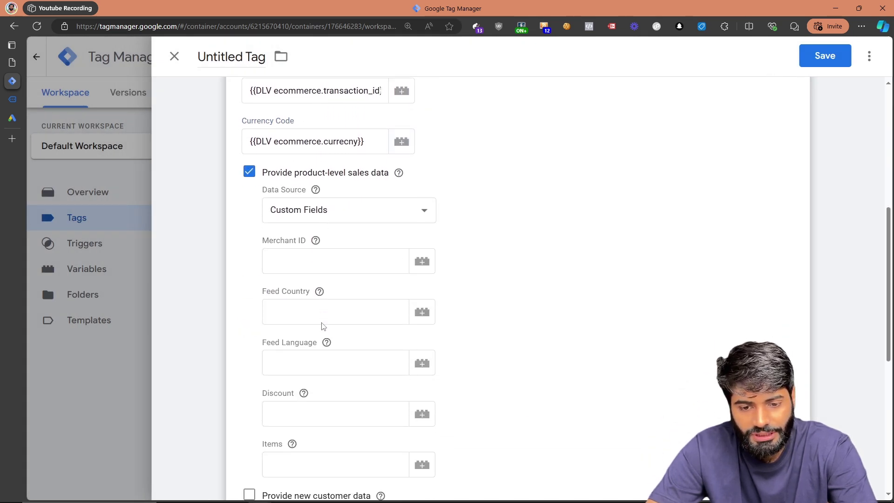
left_click(422, 443)
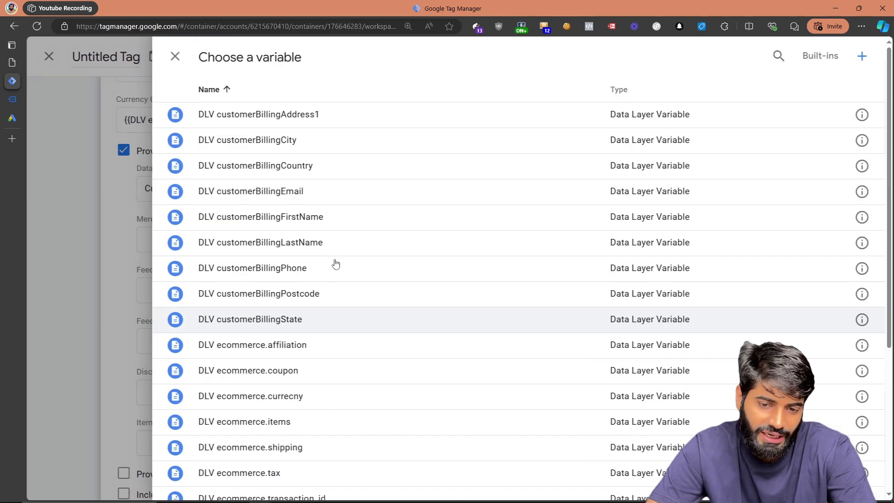
scroll(349, 297, "down", 3)
left_click(300, 321)
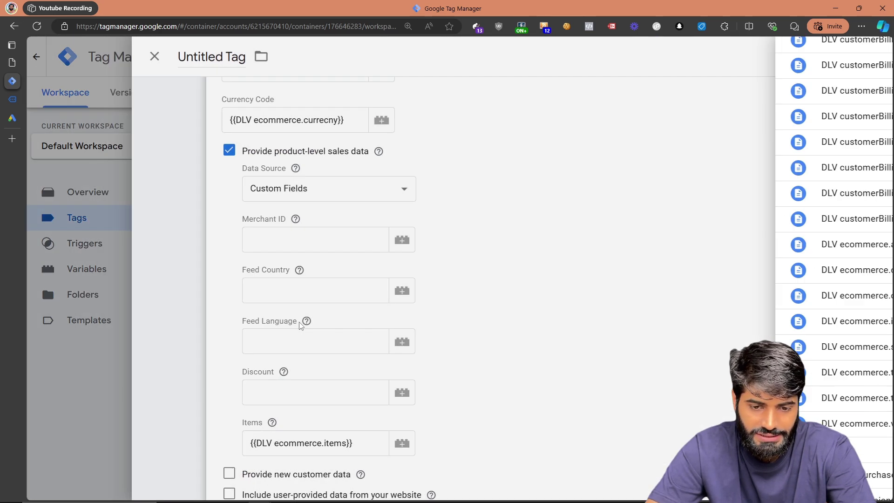
- Set the product-level sales data source to Data Layer and enable providing new customer data
left_click(314, 188)
left_click(316, 210)
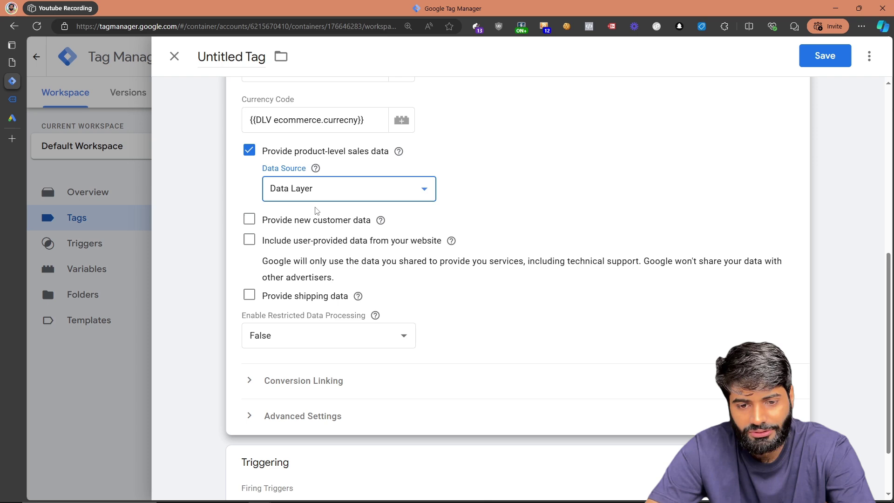
left_click(248, 222)
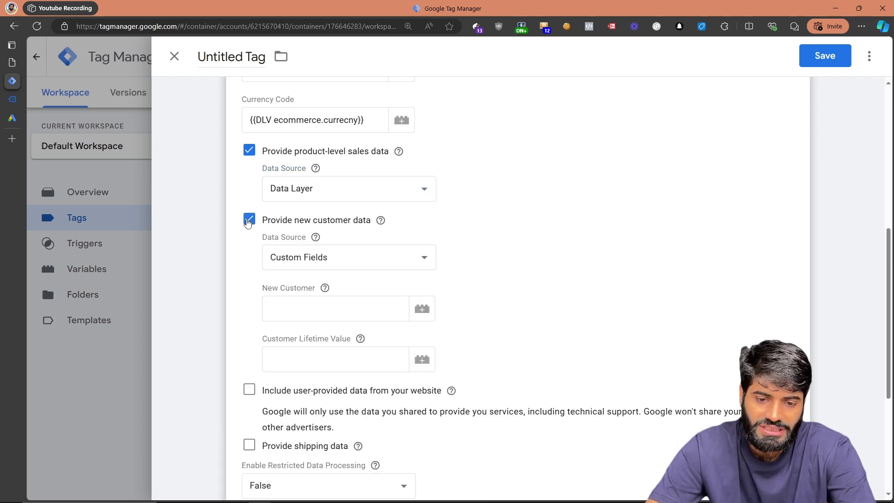
mouse_move(325, 290)
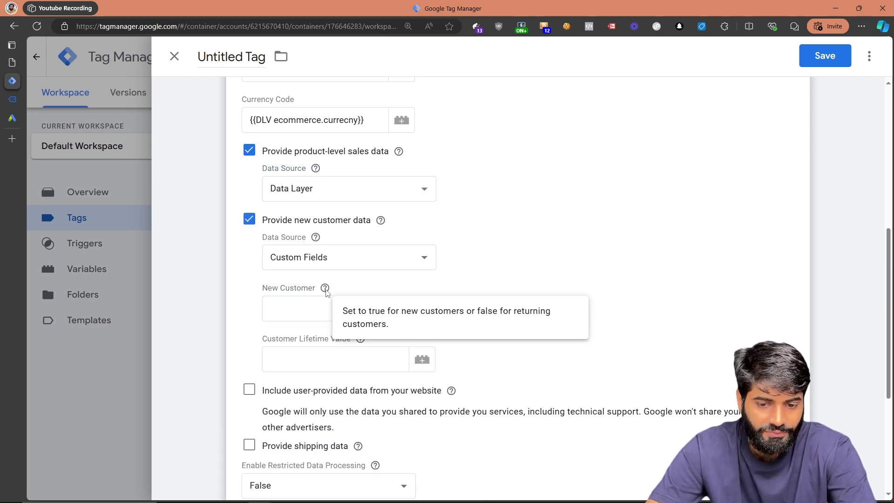
- Place Google Tag Manager beside Tag Assistant and copy the key name "new_customer" from the purchase event's API call
key("super+Left")
left_click(619, 188)
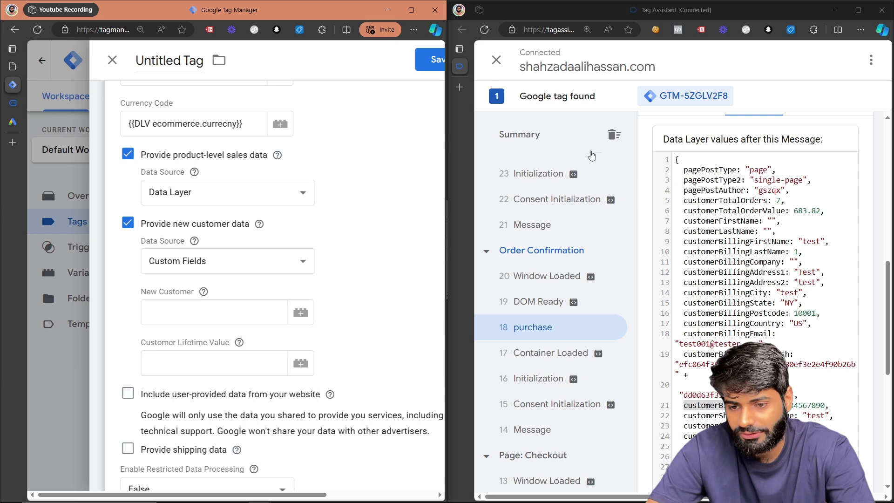
scroll(619, 187, "up", 1)
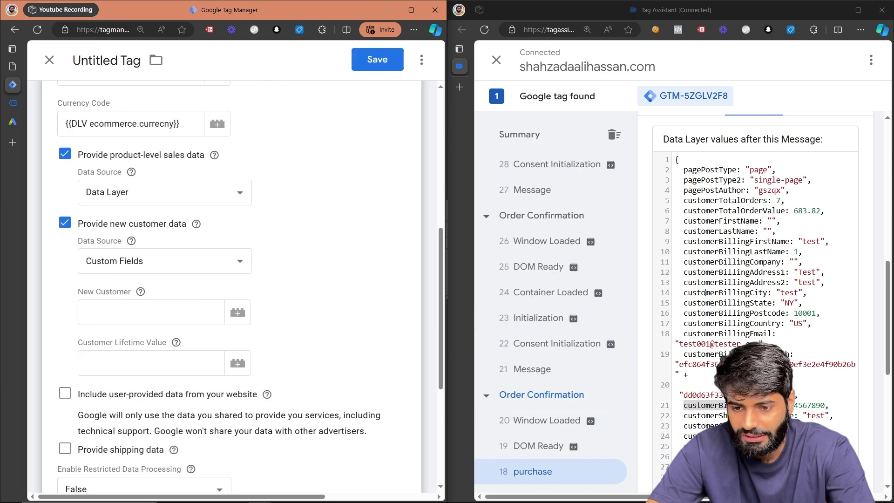
scroll(708, 292, "up", 5)
scroll(708, 292, "up", 4)
double_click(683, 224)
key("ctrl+c")
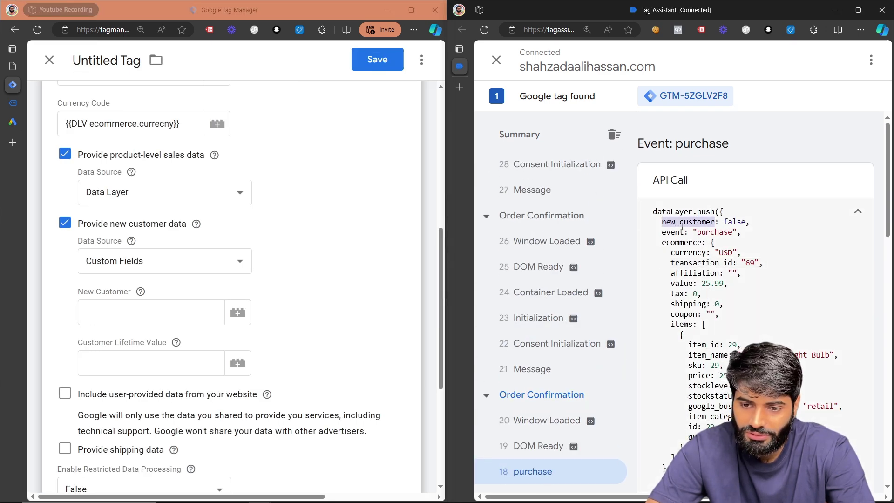
- Create a Data Layer Variable for the New Customer field with the data layer variable name new_customer
mouse_move(141, 292)
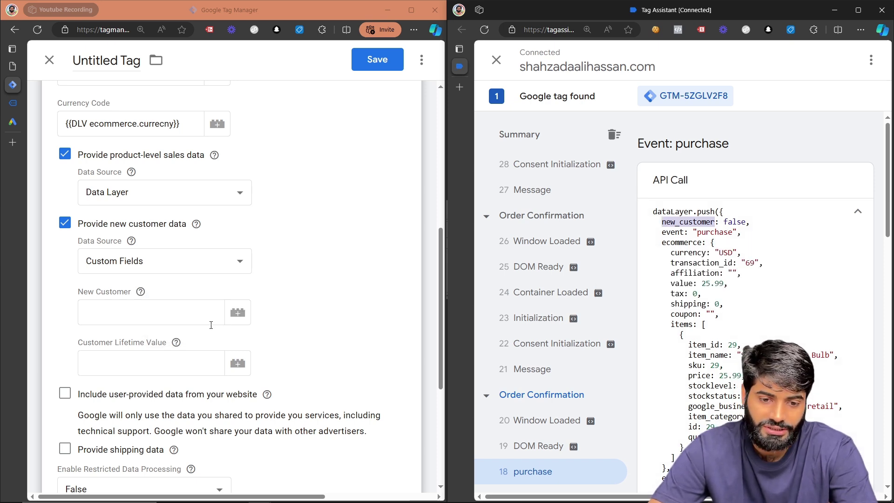
left_click(238, 312)
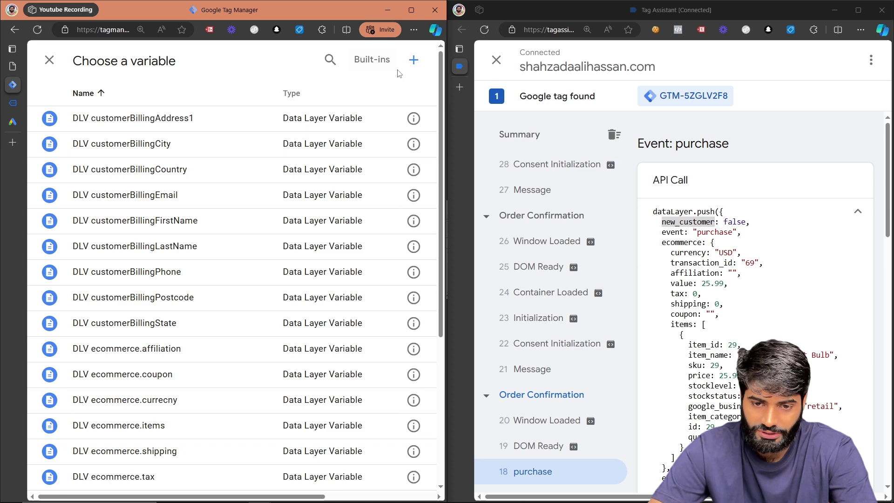
left_click(415, 62)
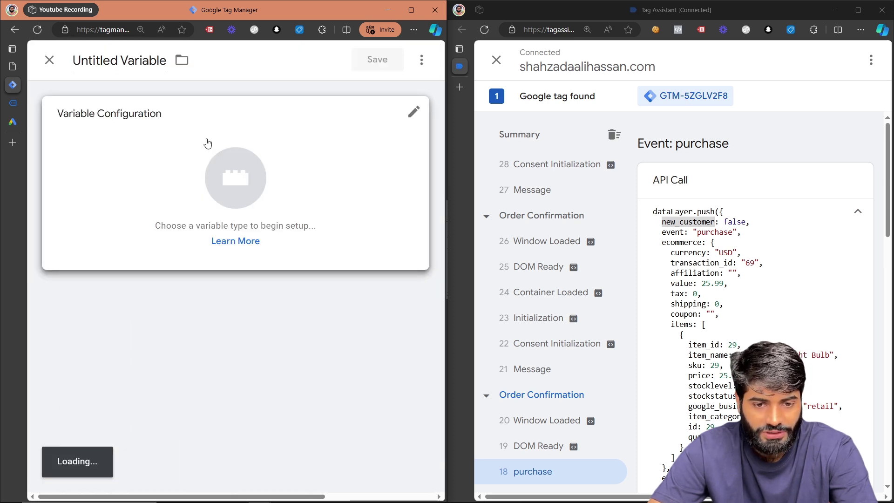
left_click(207, 142)
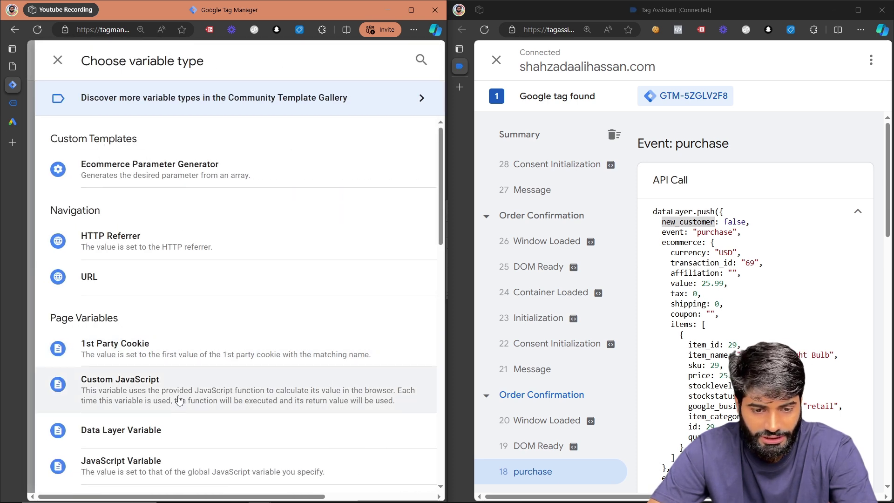
left_click(179, 436)
left_click(98, 242)
key("ctrl+v")
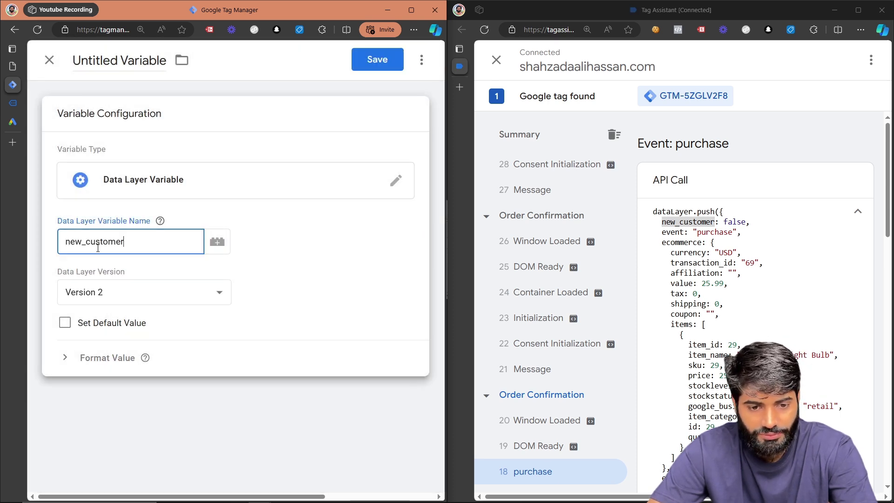
- Name the variable "DLV new_customer" and save it into the tag's New Customer field
left_click(121, 56)
type("DLV")
key("ctrl+v")
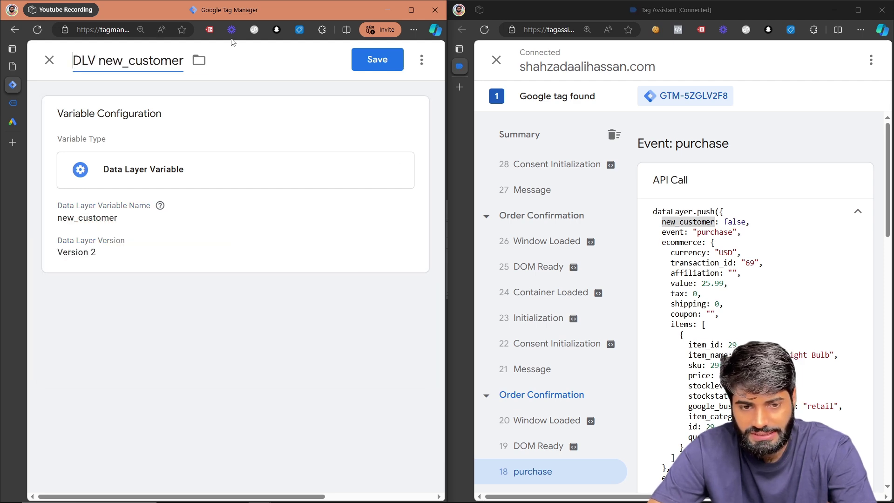
left_click(383, 57)
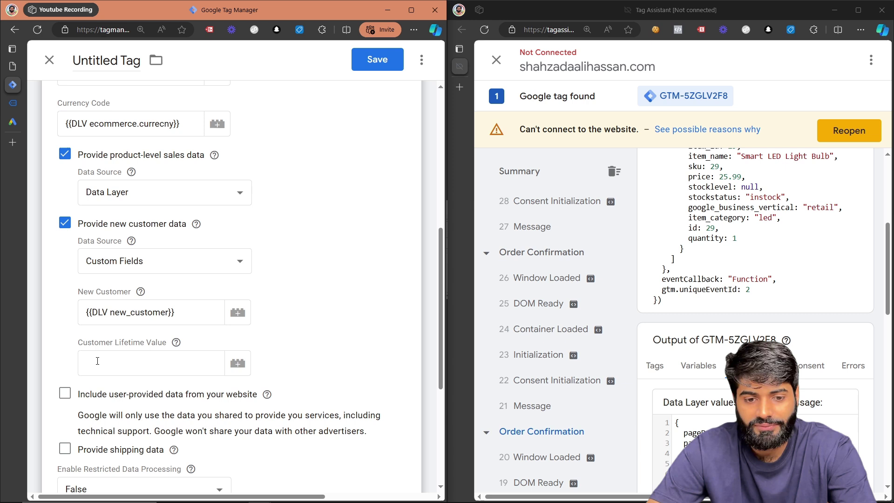
- Include user-provided data from the website in the tag and start a new User-Provided Data variable with manual configuration
scroll(97, 361, "down", 1)
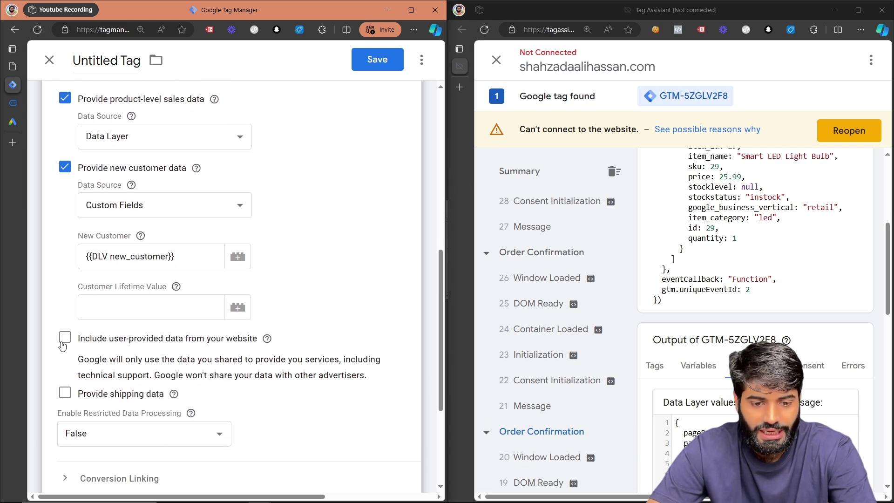
left_click(63, 347)
left_click(172, 399)
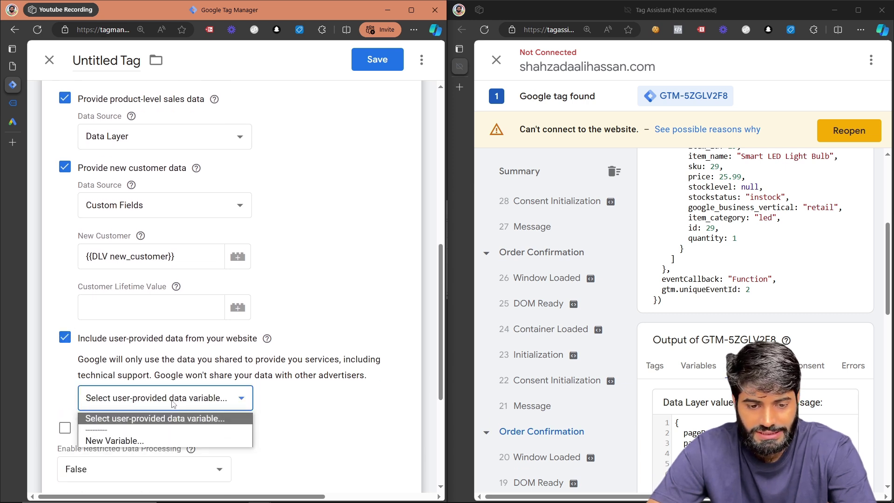
left_click(166, 440)
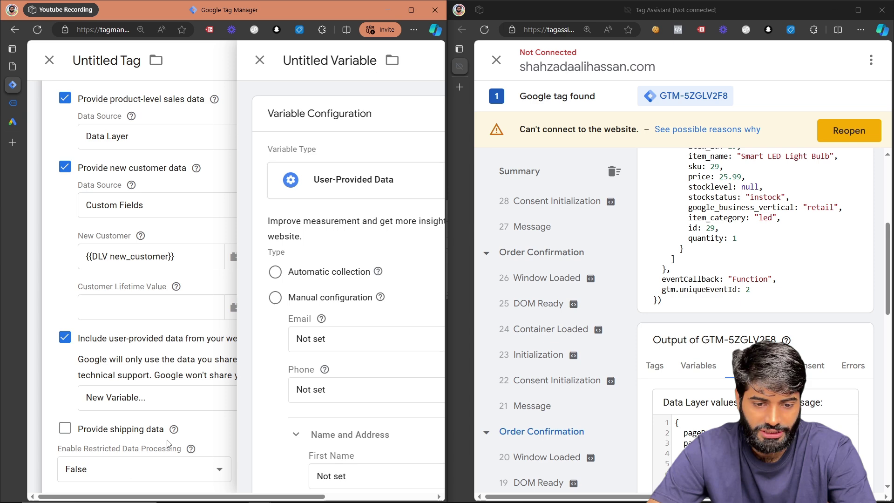
scroll(182, 252, "down", 3)
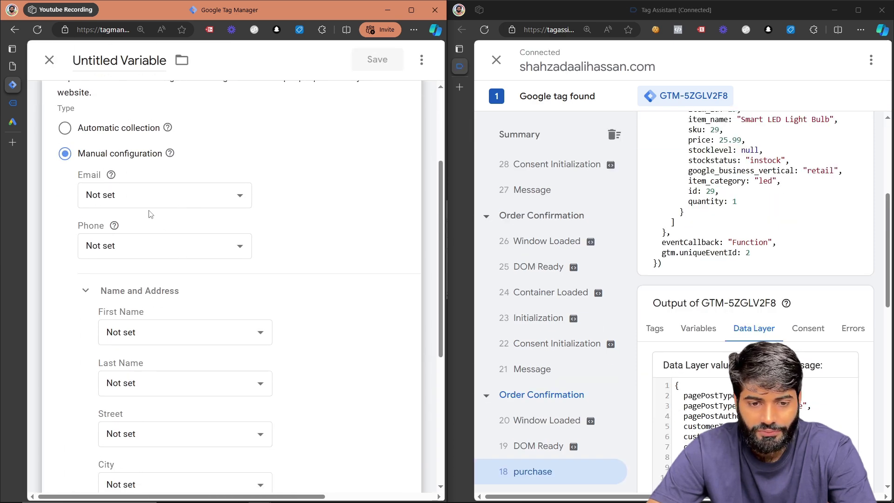
- Set the variable's Email to {{DLV customerBillingEmail}} and Phone to {{DLV customerBillingPhone}}
left_click(156, 195)
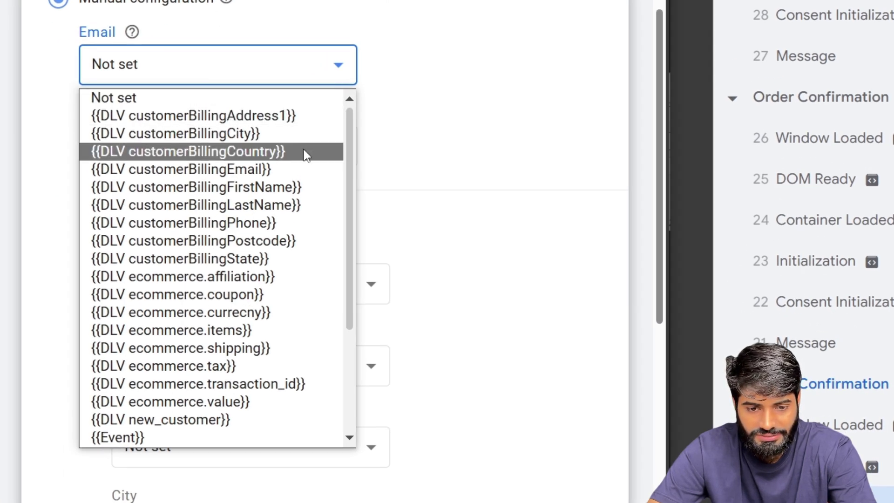
left_click(300, 171)
left_click(222, 148)
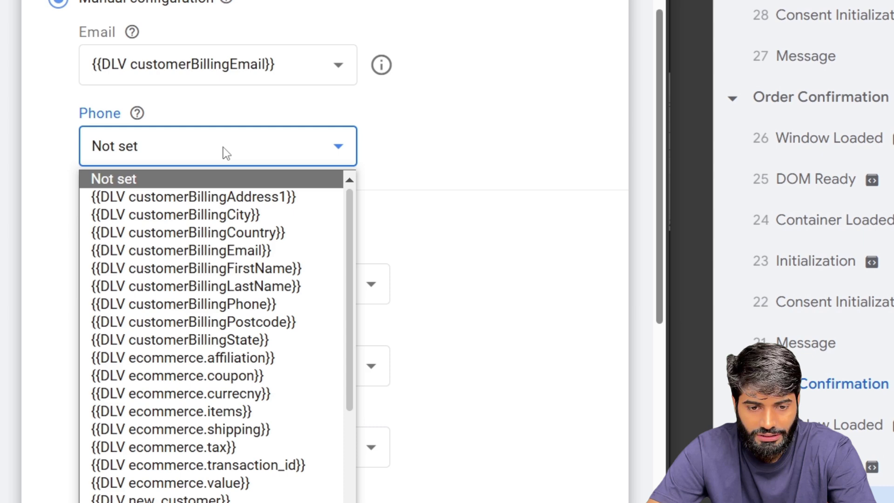
left_click(271, 312)
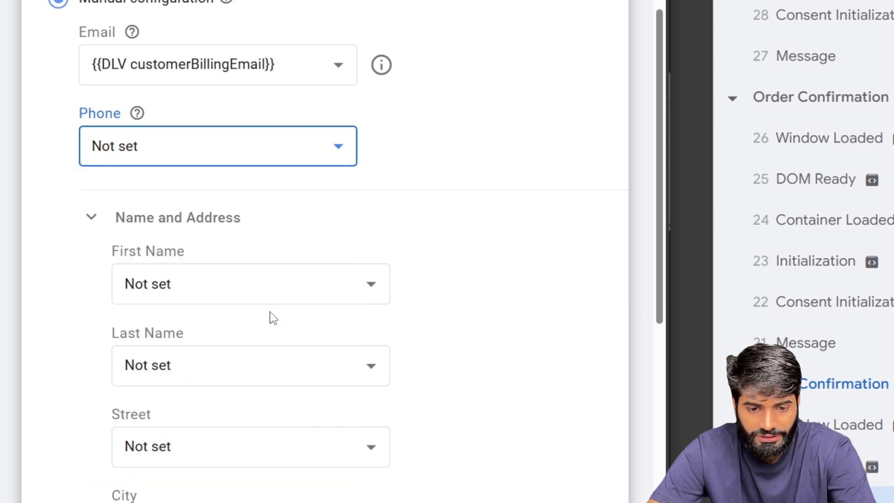
- Set First Name to {{DLV customerBillingFirstName}} and Last Name to {{DLV customerBillingLastName}} in the user-provided data variable
left_click(323, 294)
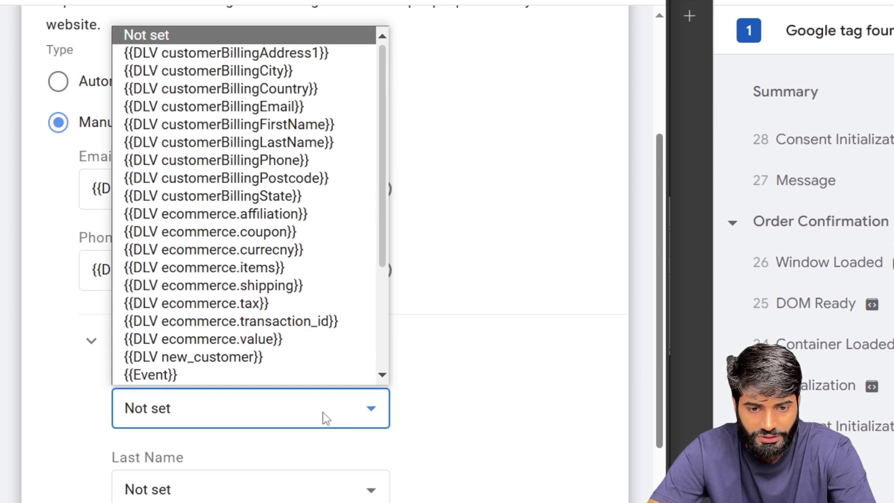
left_click(358, 125)
left_click(286, 480)
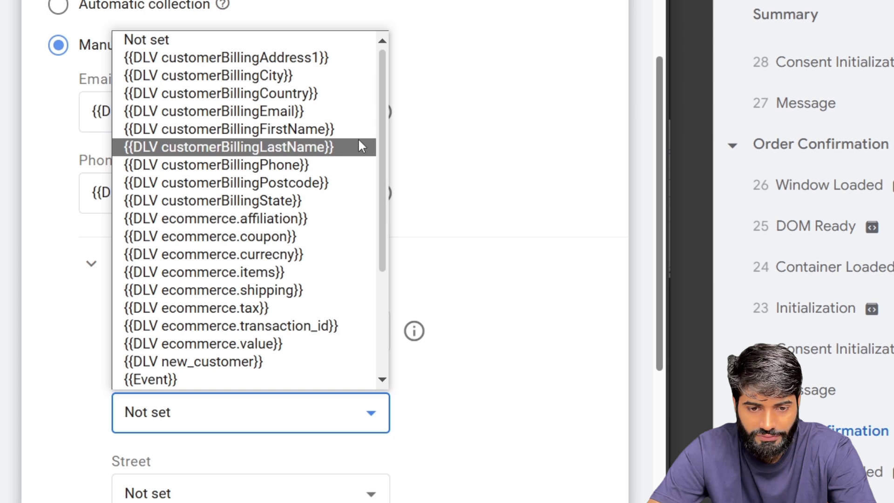
left_click(359, 143)
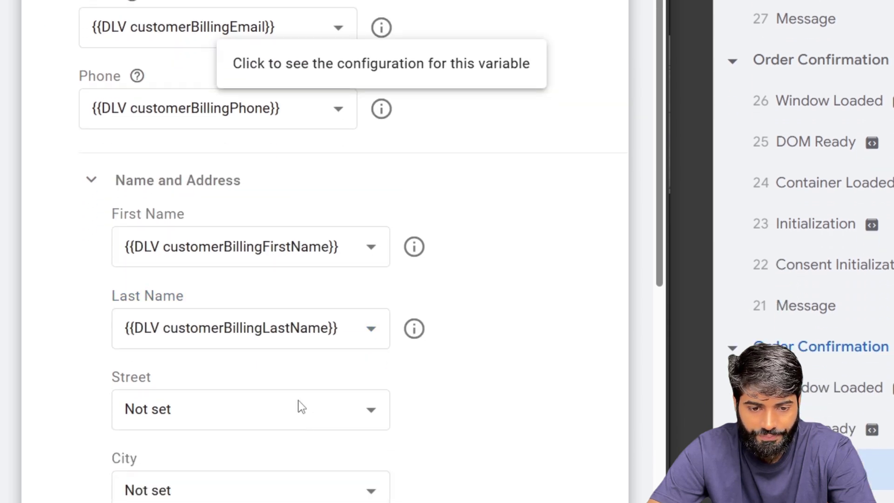
- Set Street to {{DLV customerBillingAddress1}} and City to {{DLV customerBillingCity}} in the user-provided data variable
left_click(298, 404)
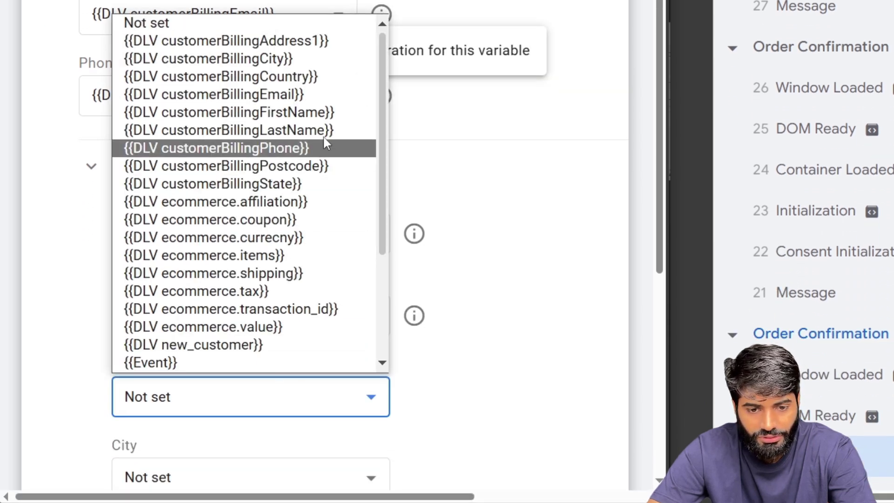
left_click(334, 47)
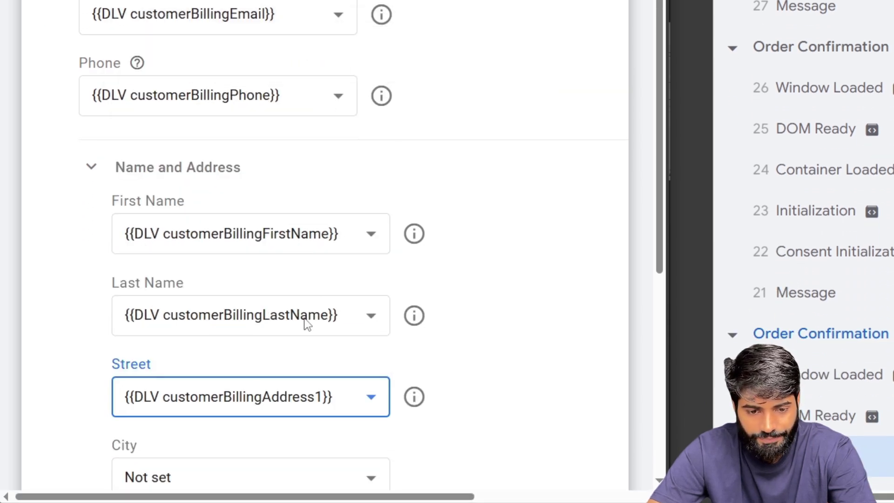
scroll(303, 334, "down", 5)
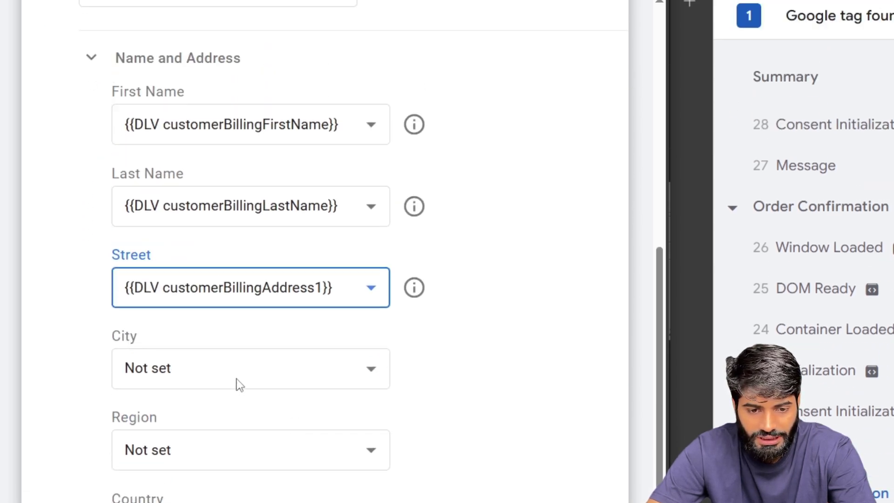
left_click(240, 385)
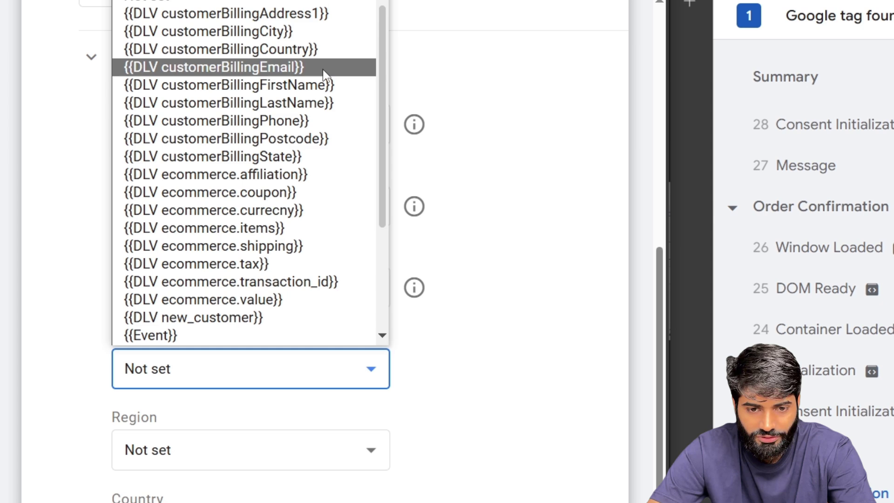
left_click(328, 40)
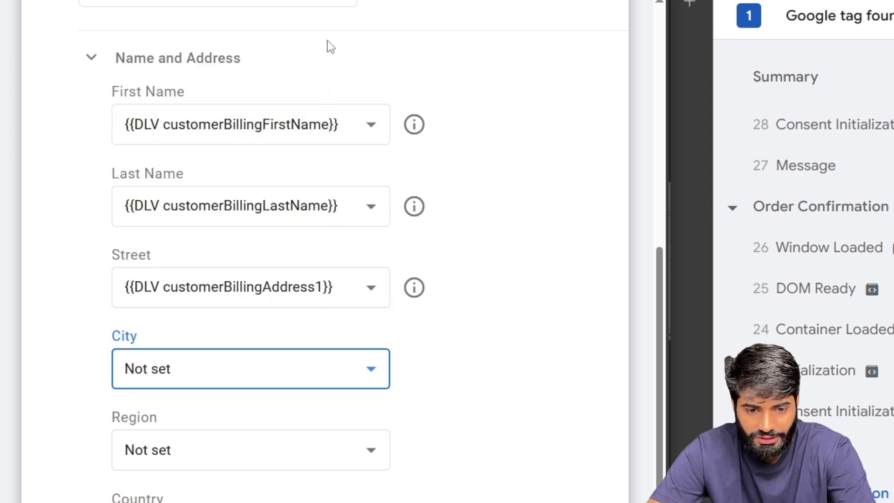
- Map Region to {{DLV customerBillingState}}, Country to {{DLV customerBillingCountry}} and Postal Code to {{DLV customerBillingPostcode}}
left_click(233, 443)
left_click(320, 242)
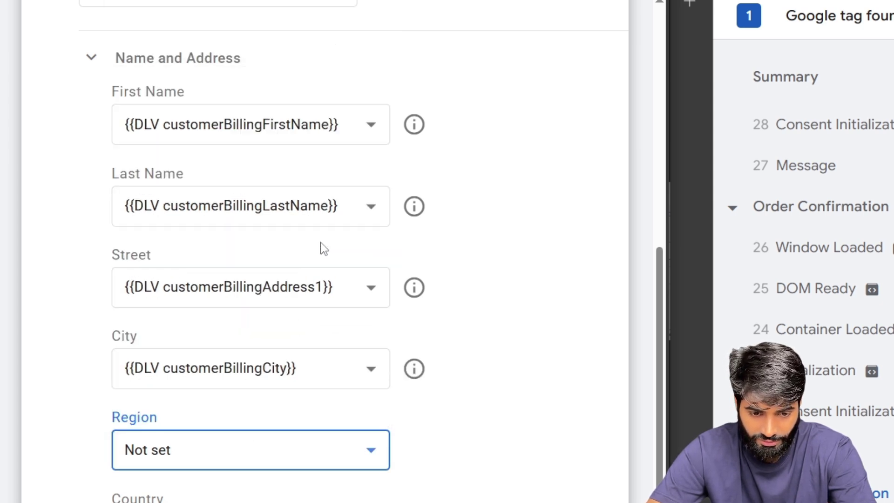
left_click(236, 390)
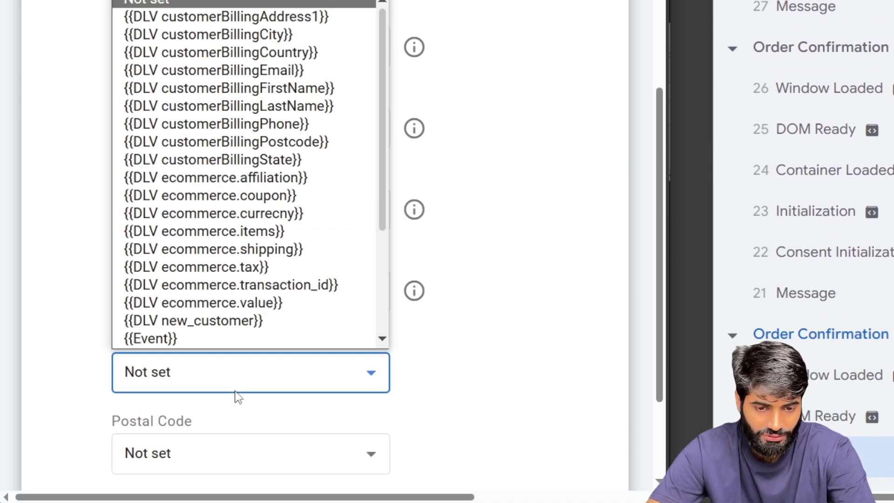
left_click(313, 56)
scroll(279, 233, "down", 1)
left_click(280, 321)
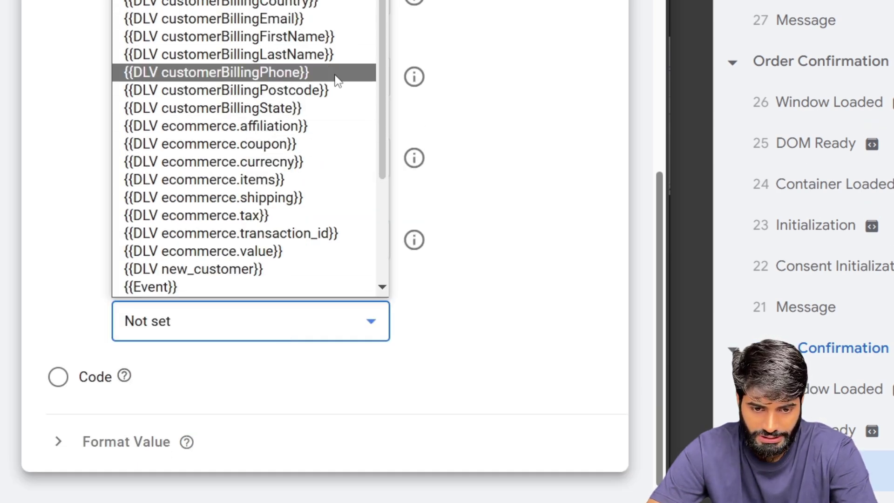
left_click(329, 90)
- Name the user-provided data variable "USD Purchase" and save it into the tag
scroll(330, 94, "up", 10)
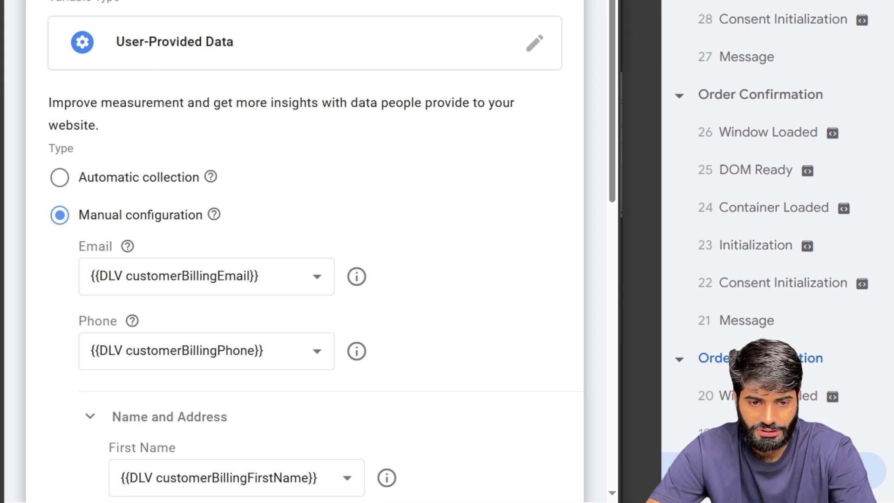
left_click(144, 61)
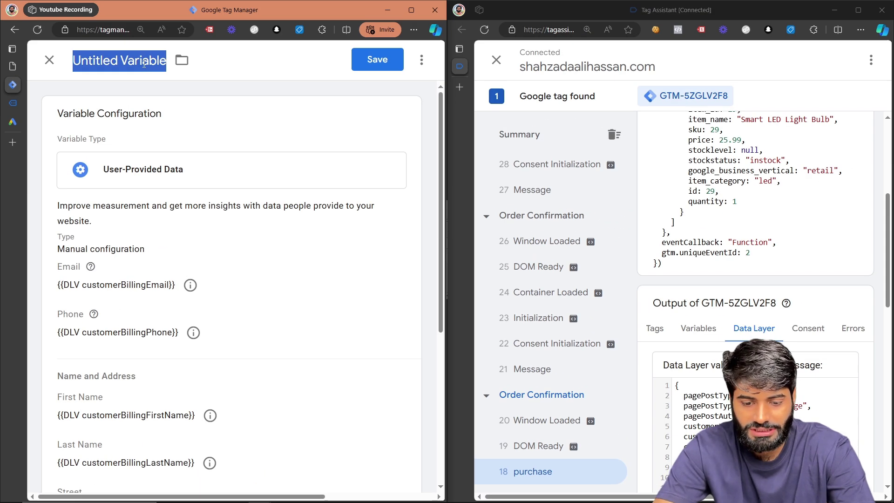
type("USD ")
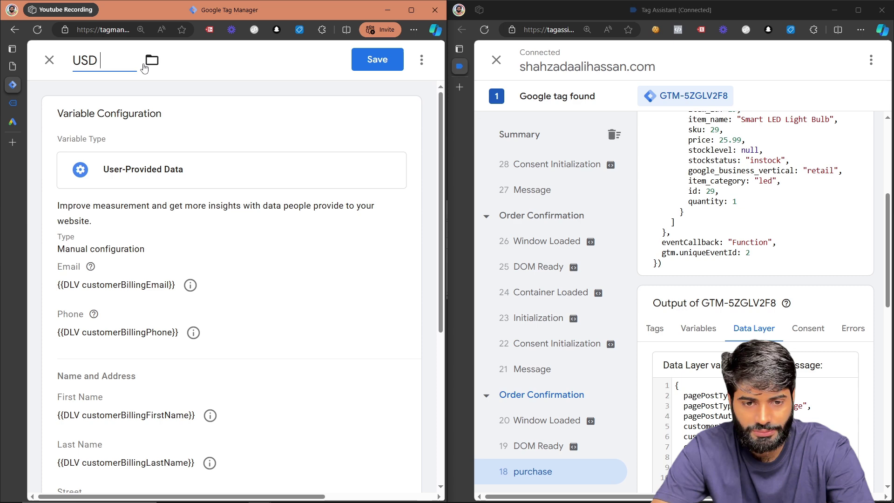
type("Purchase")
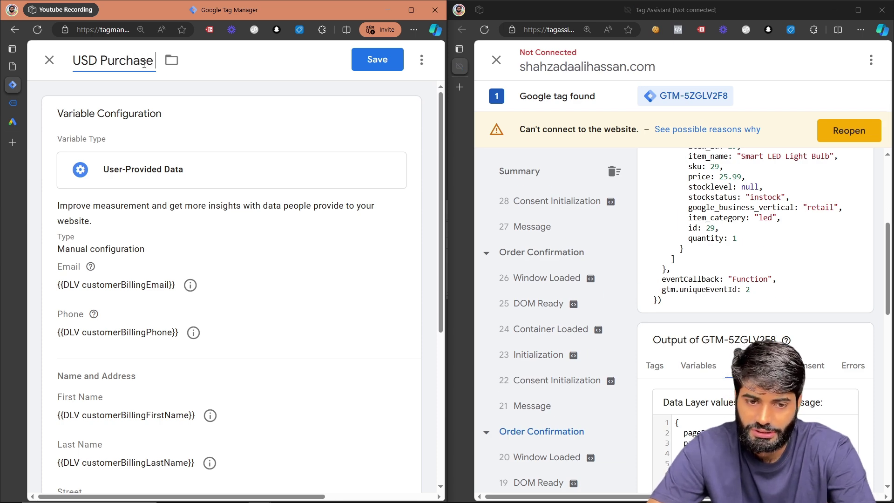
left_click(389, 69)
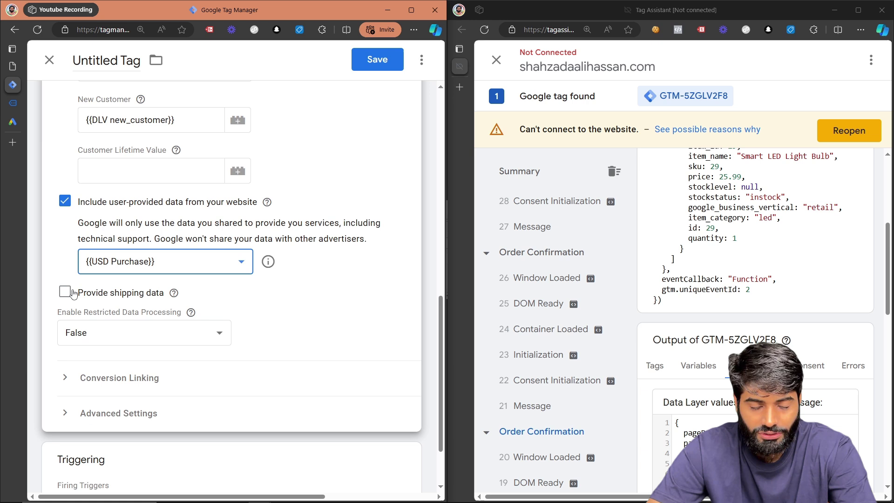
- Enable providing shipping data and set Shipping Postal Code to {{DLV customerBillingPostcode}}
left_click(65, 292)
left_click(147, 332)
scroll(147, 341, "down", 1)
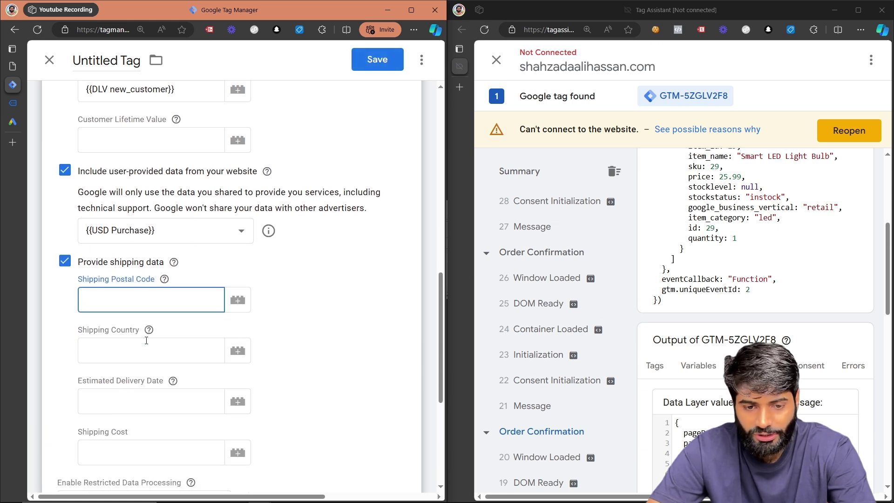
left_click(149, 330)
type("{{pos")
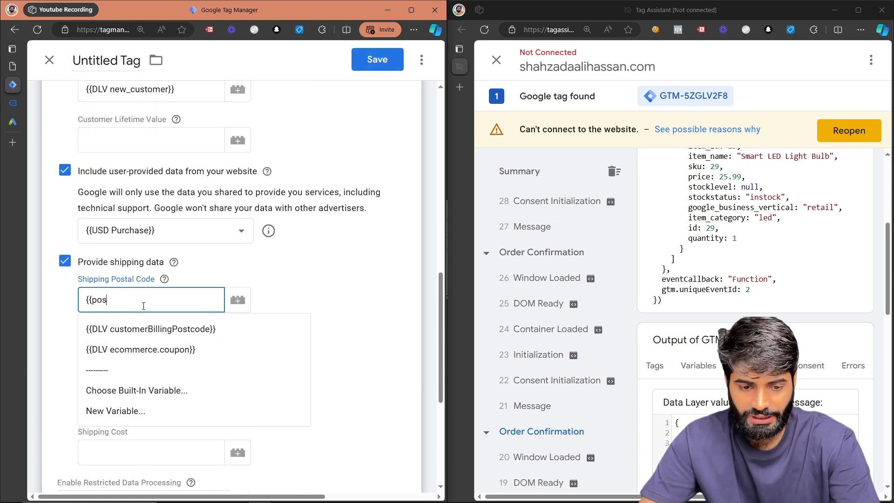
left_click(156, 331)
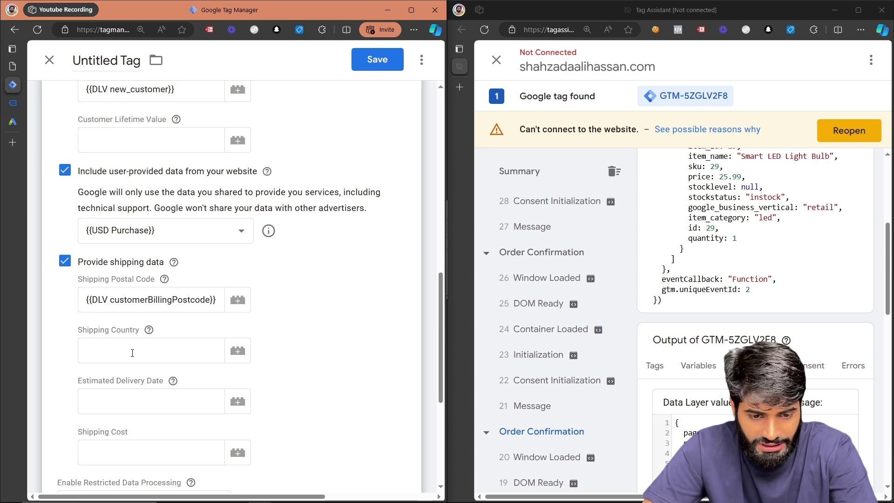
- Set the tag's Shipping Country to {{DLV customerBillingCountry}}
type("{{co")
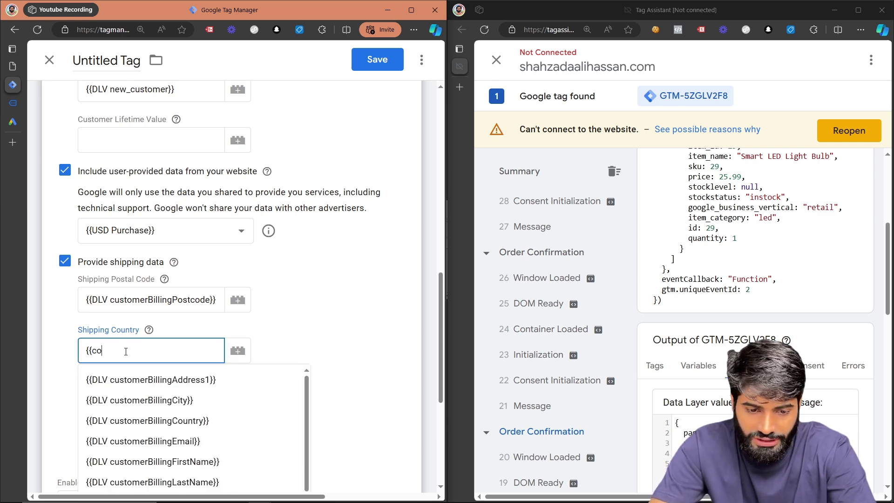
type("un")
left_click(143, 378)
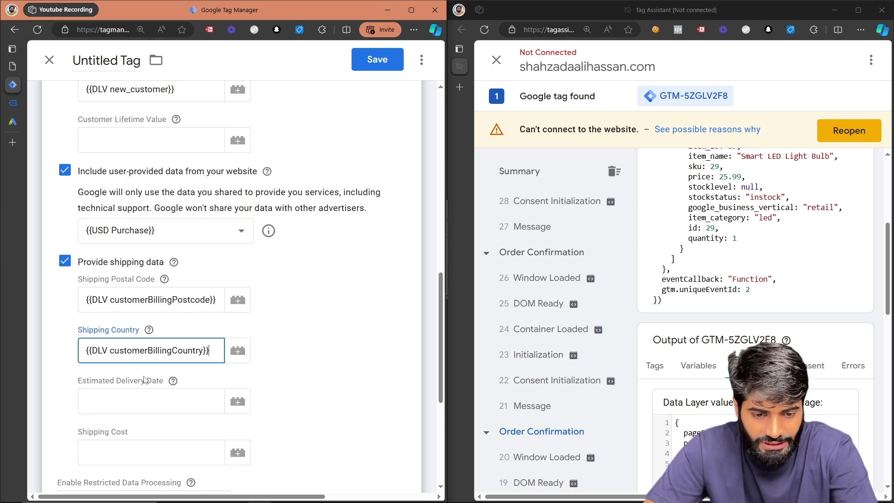
- Set the conversion tag's Shipping Cost to {{DLV ecommerce.shipping}}, leaving Estimated Delivery Date empty
left_click(121, 396)
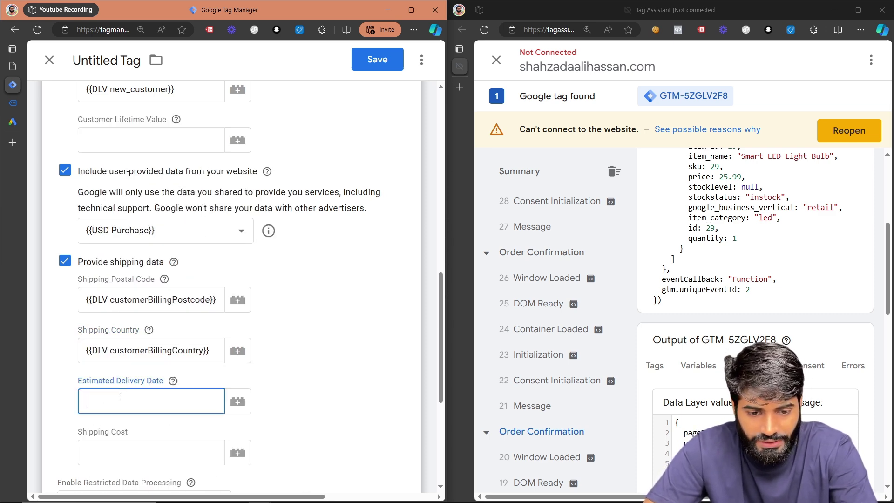
left_click(122, 447)
type("ppi")
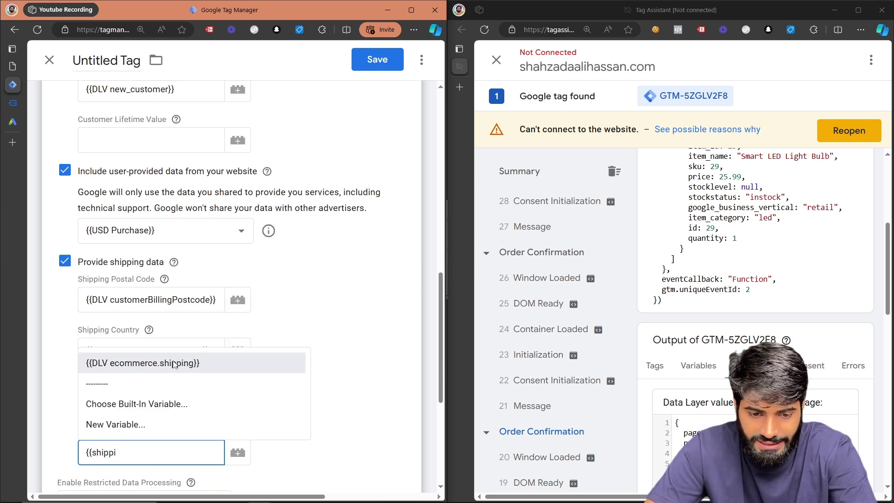
left_click(175, 362)
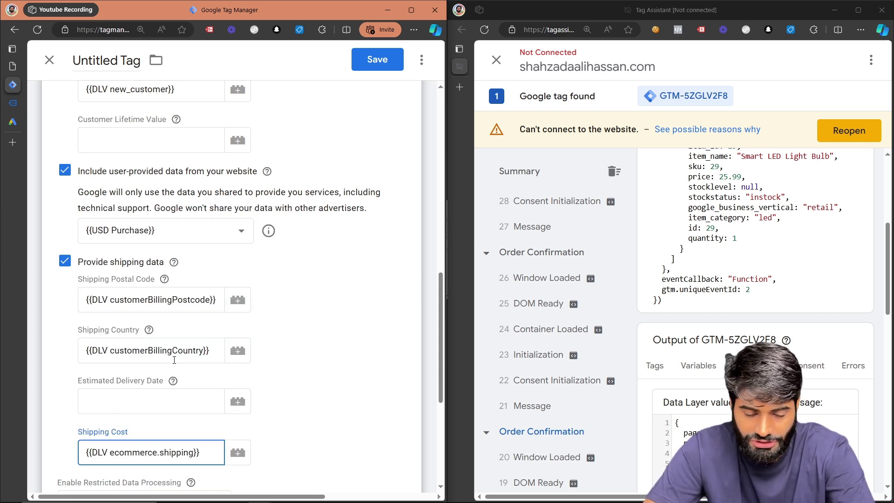
- Name the Google Ads Conversion Tracking tag "GadsCT purchase" and save it
scroll(174, 360, "down", 5)
scroll(175, 362, "up", 15)
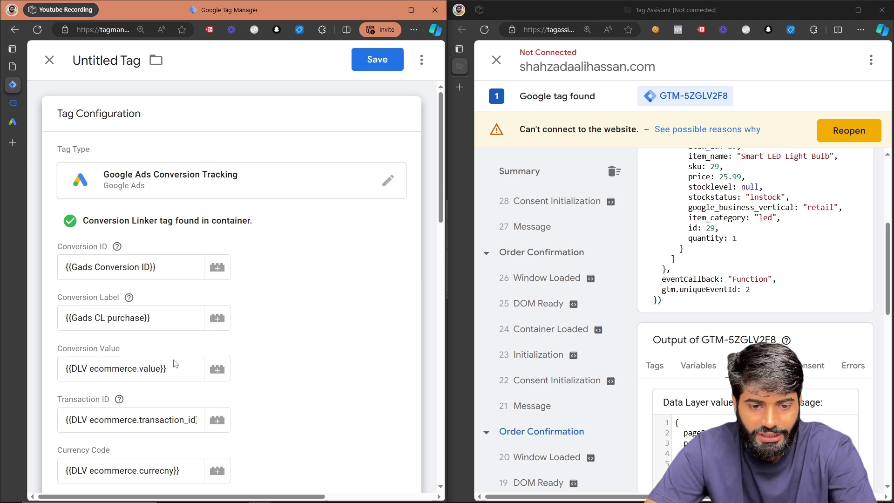
left_click(411, 10)
left_click(239, 59)
type("GadsCT")
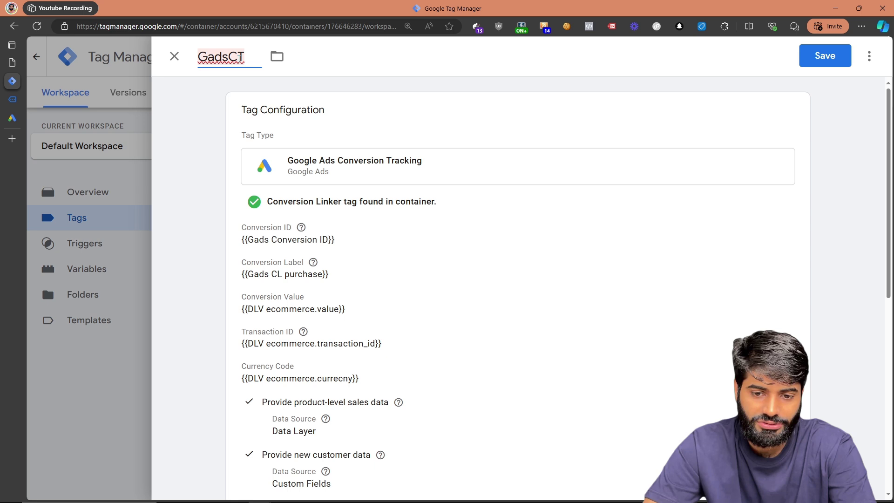
type("P")
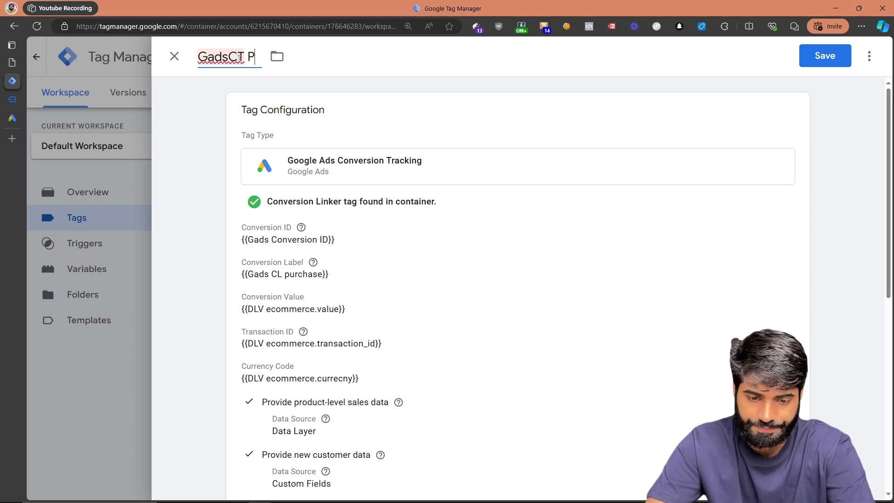
type("urchase")
key("Delete")
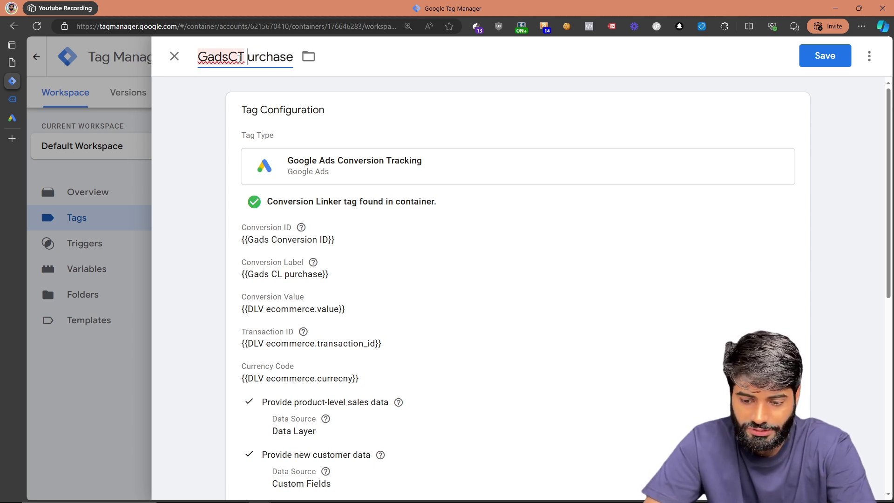
type("p")
left_click(827, 55)
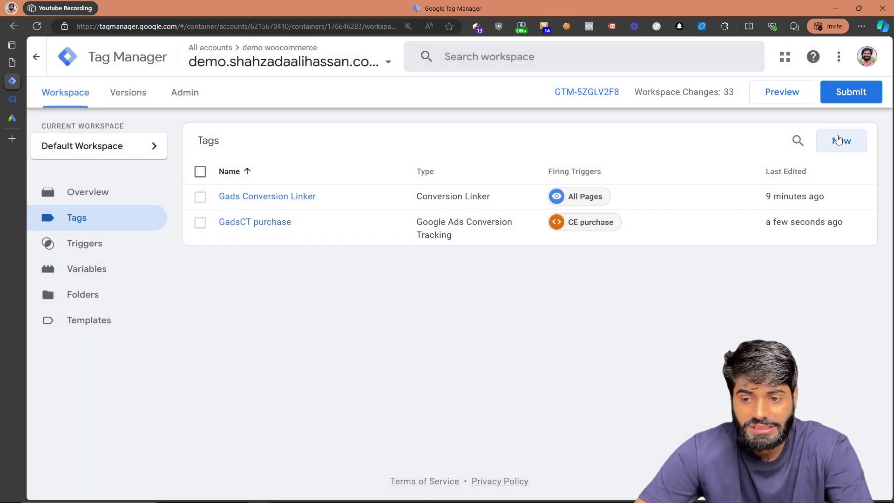
- Create a new tag with the CE purchase trigger and the Google Ads Remarketing tag type
left_click(851, 146)
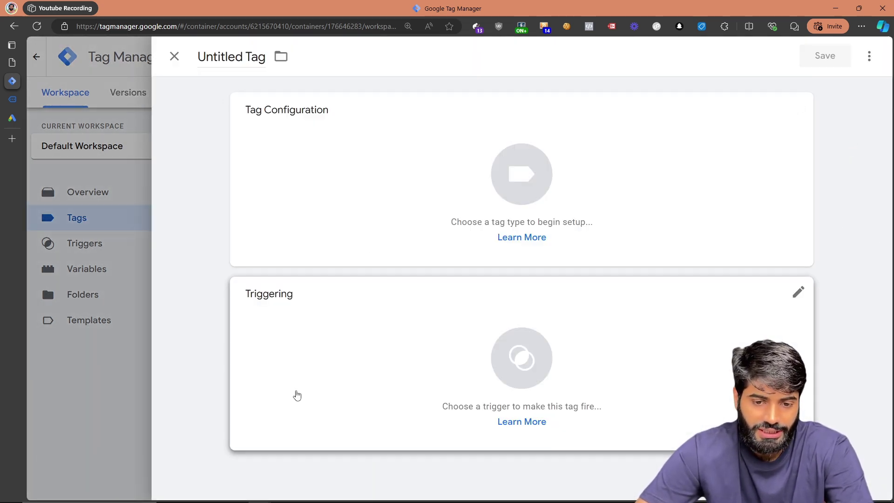
left_click(296, 395)
left_click(223, 140)
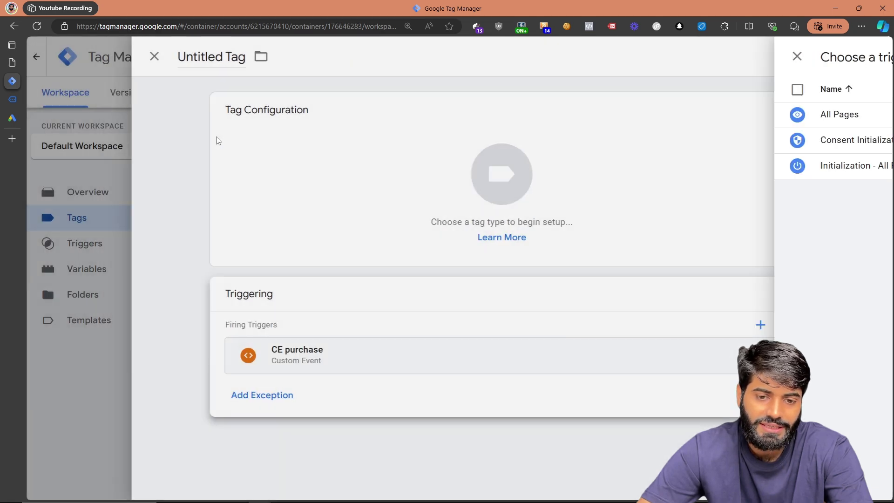
left_click(337, 206)
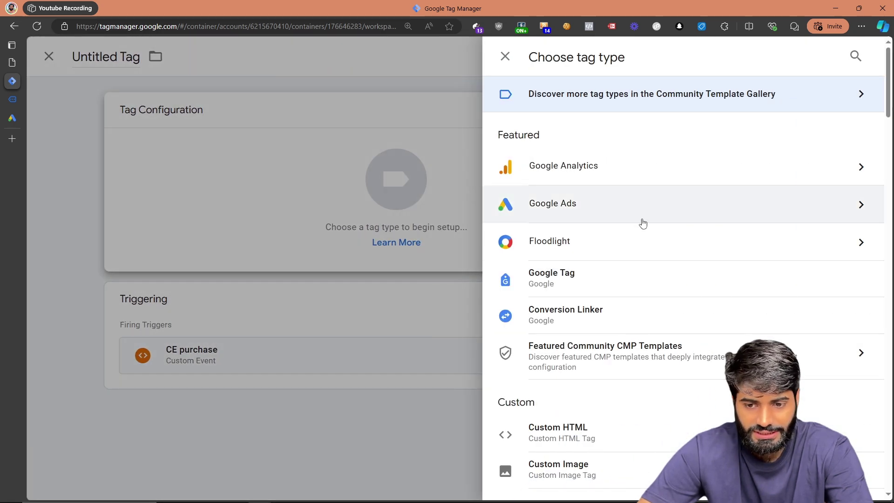
left_click(603, 204)
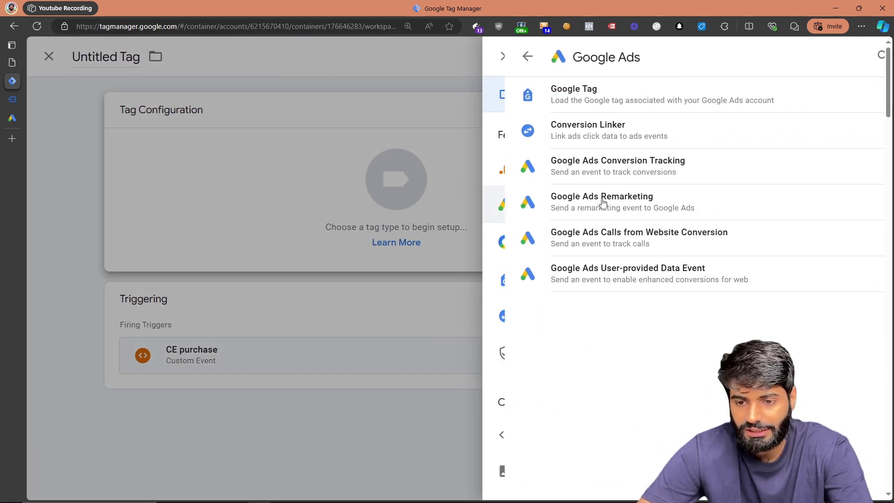
left_click(638, 200)
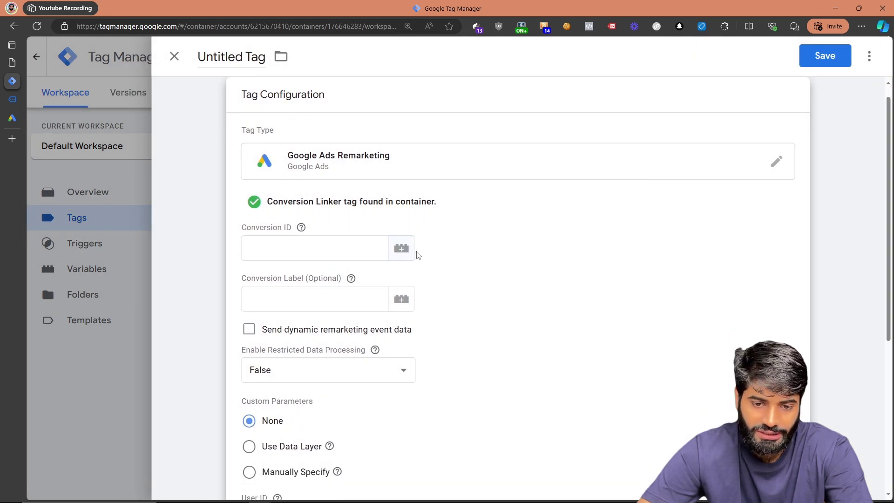
- Set both the Conversion ID and the Conversion Label of the remarketing tag to {{Gads Conversion ID}}
left_click(403, 252)
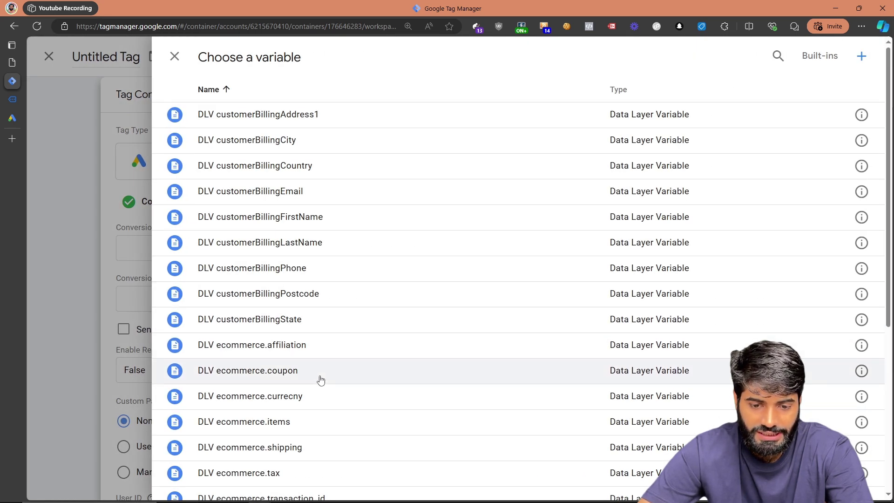
scroll(320, 380, "down", 5)
left_click(310, 358)
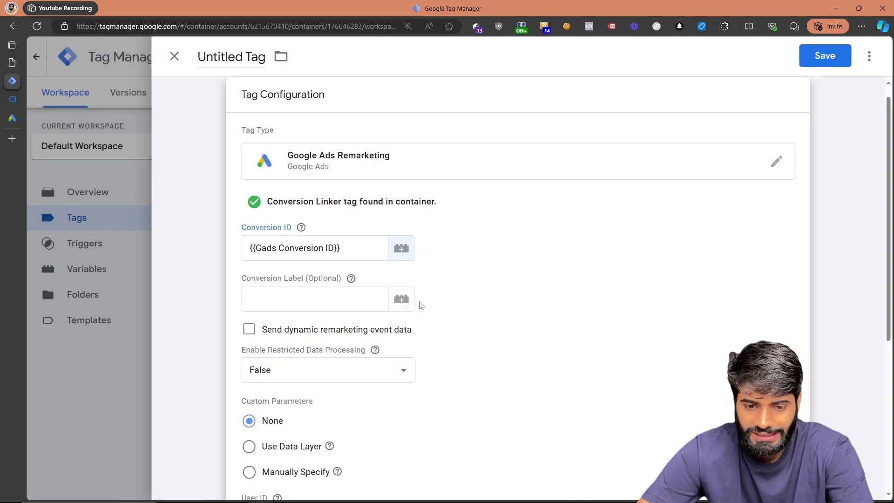
left_click(401, 298)
scroll(399, 296, "down", 5)
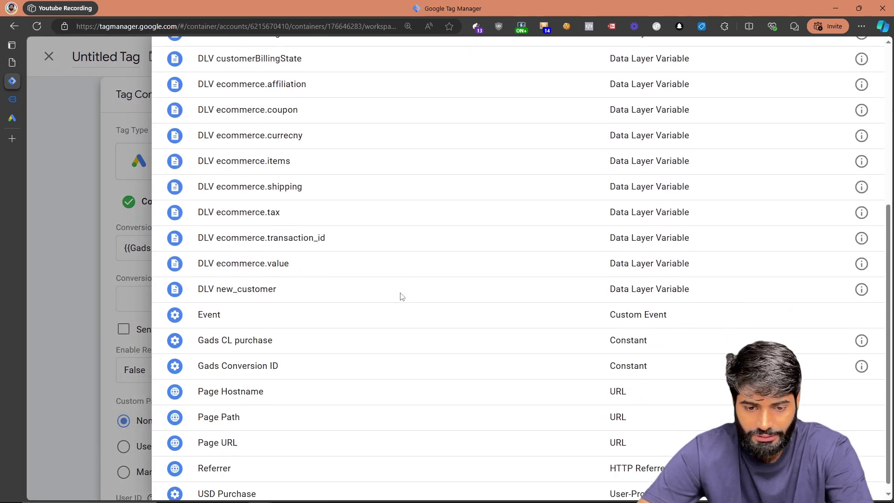
left_click(345, 361)
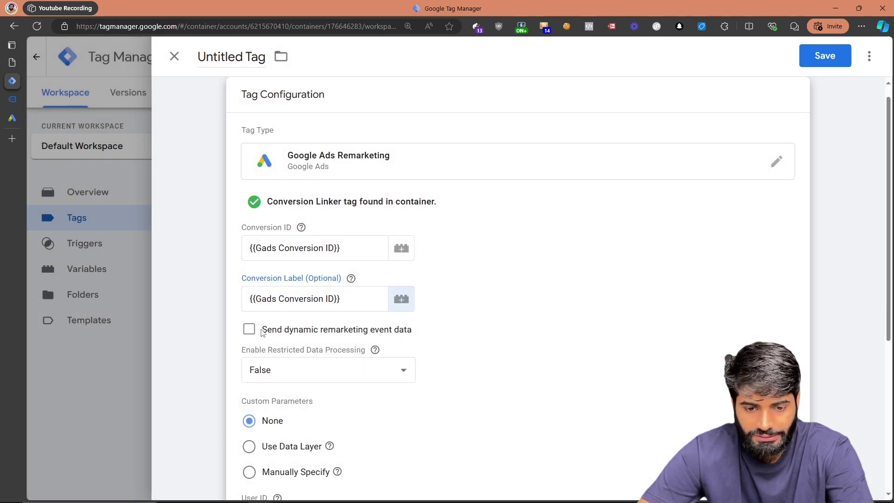
- Enable sending dynamic remarketing event data and set the Event Name to purchase
left_click(249, 329)
left_click(332, 371)
type("p")
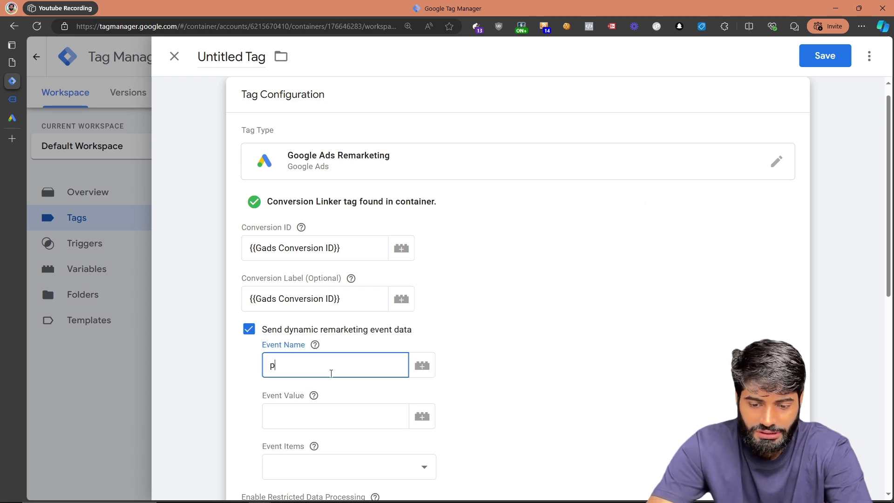
type("urchase")
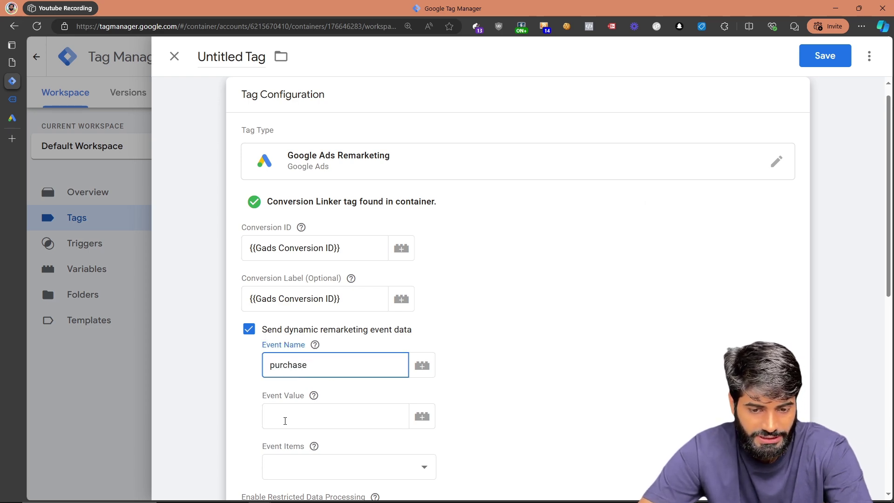
- Set the remarketing Event Value to {{DLV ecommerce.value}} and Event Items to {{DLV ecommerce.items}}
left_click(285, 422)
left_click(421, 416)
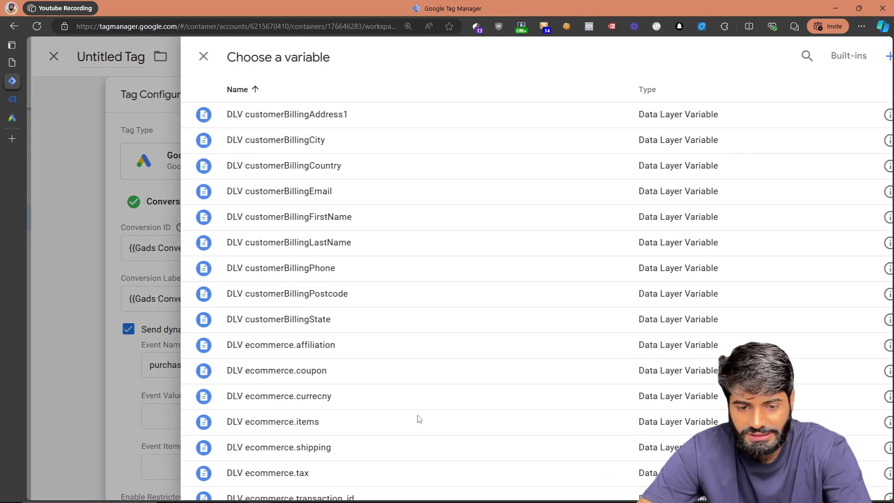
scroll(418, 420, "down", 2)
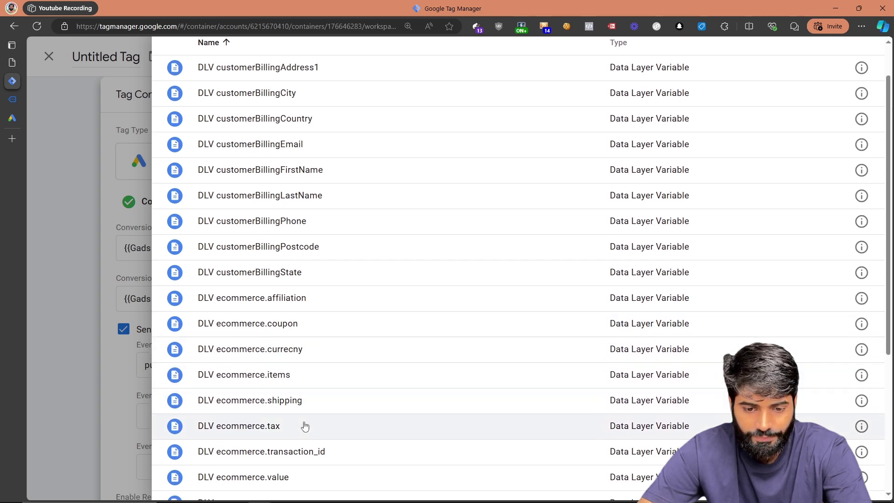
left_click(297, 477)
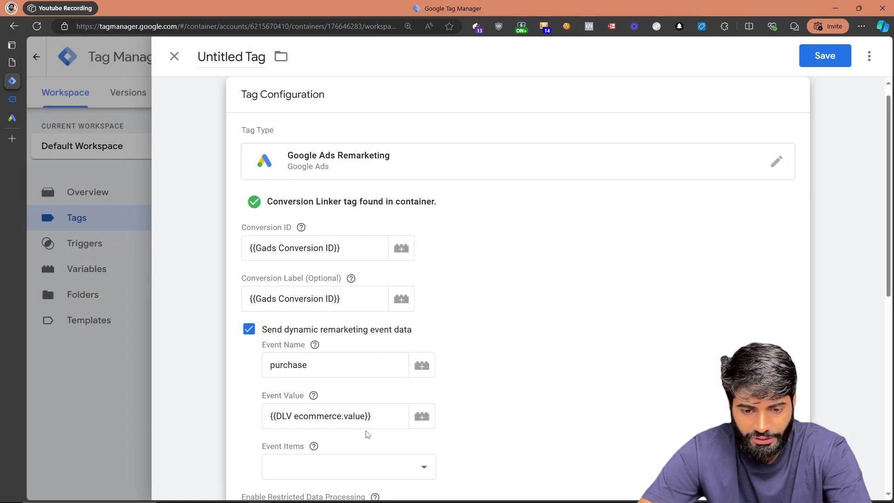
left_click(399, 465)
scroll(399, 326, "down", 1)
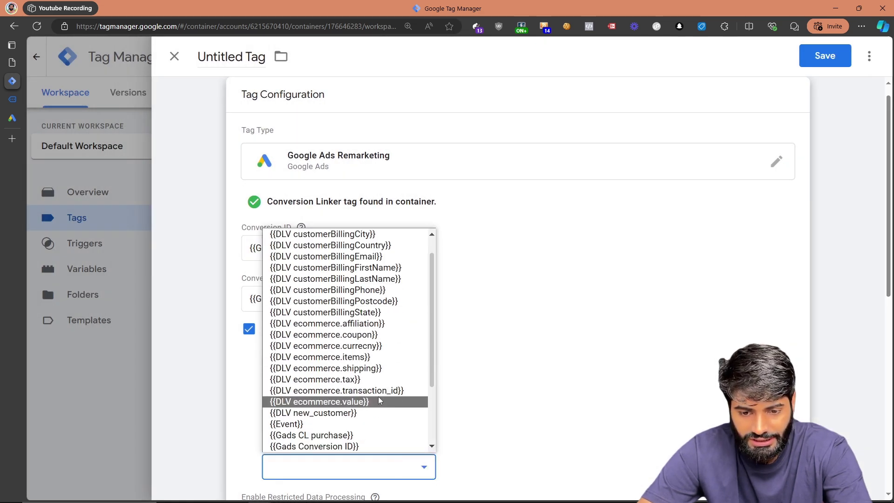
left_click(381, 357)
- Name the remarketing tag "Gads RT purchase" and save it
scroll(326, 279, "down", 6)
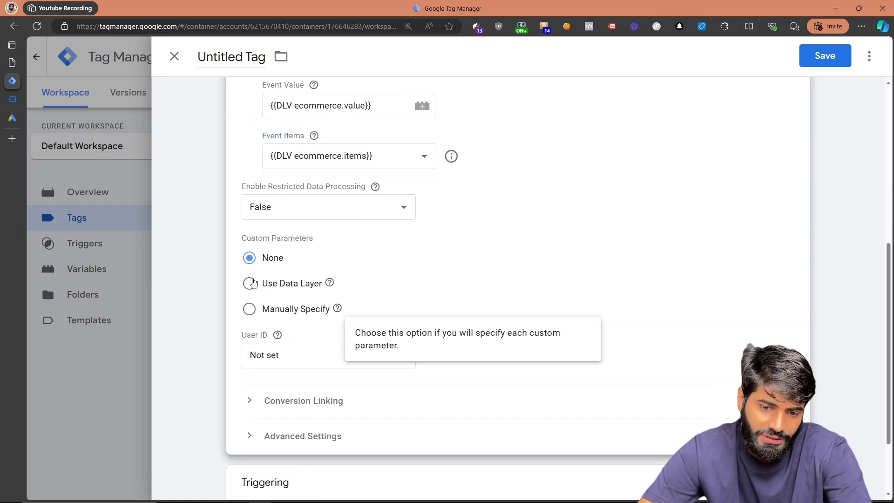
mouse_move(279, 335)
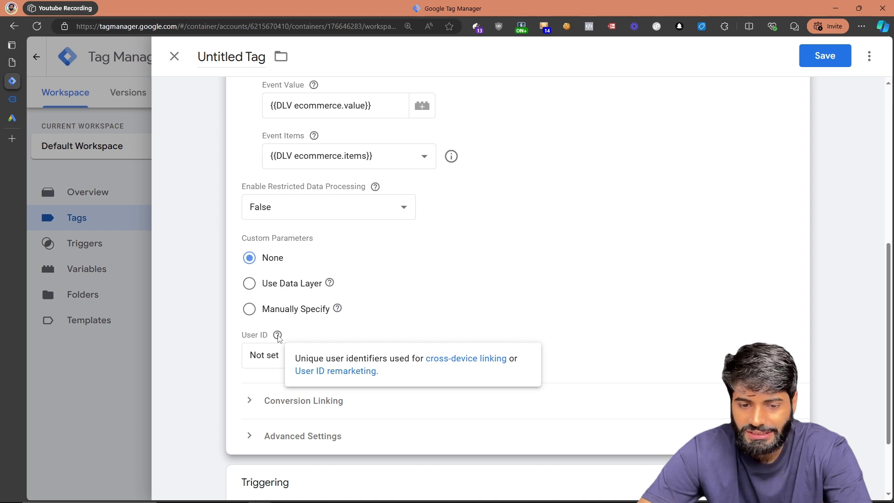
left_click(223, 57)
type("Gad")
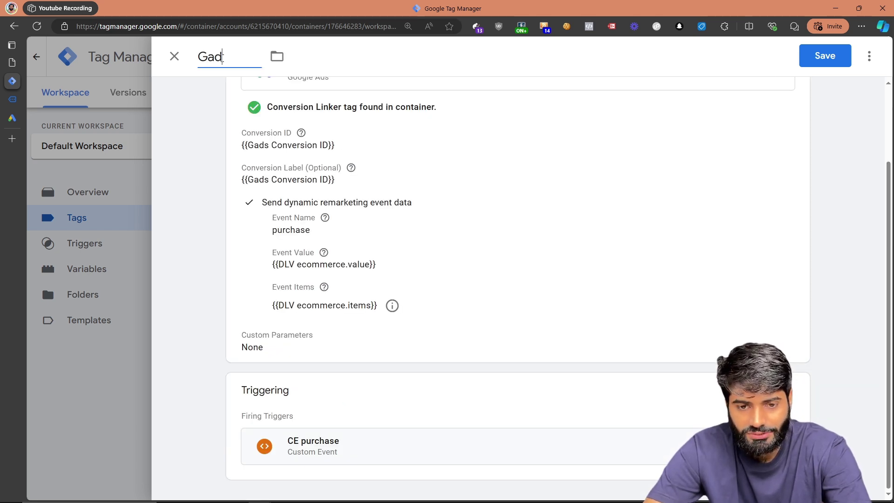
type("s RT purchase")
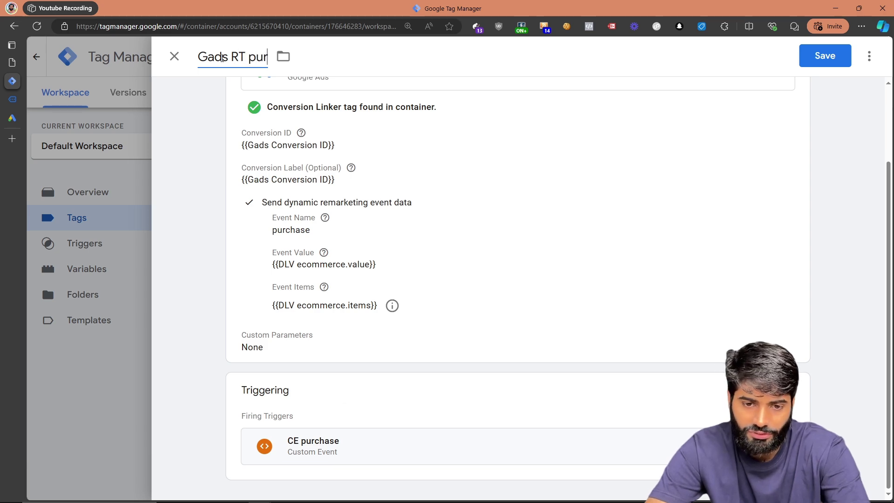
left_click(846, 57)
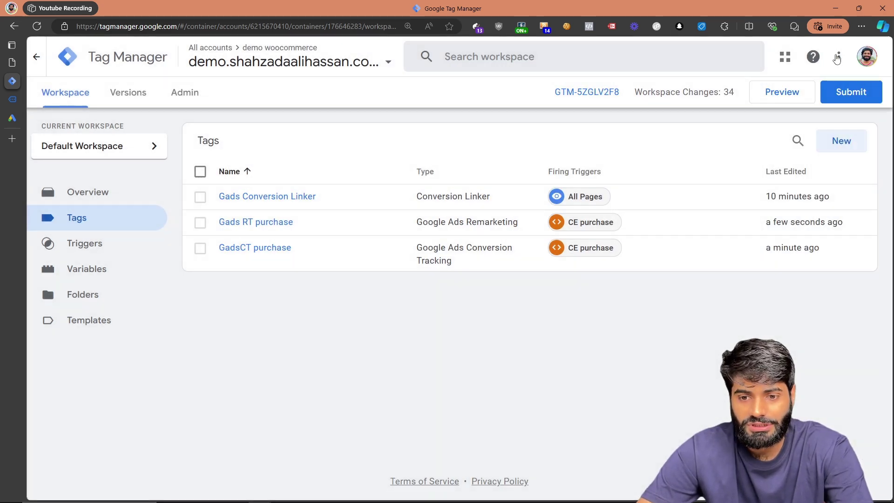
- Create another tag with the CE purchase trigger and the Google Ads User-provided Data Event type
left_click(855, 148)
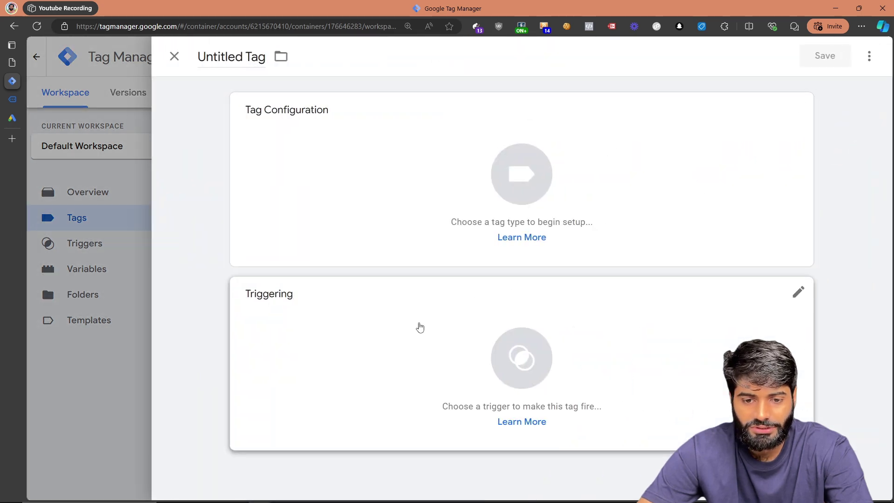
left_click(419, 325)
left_click(279, 149)
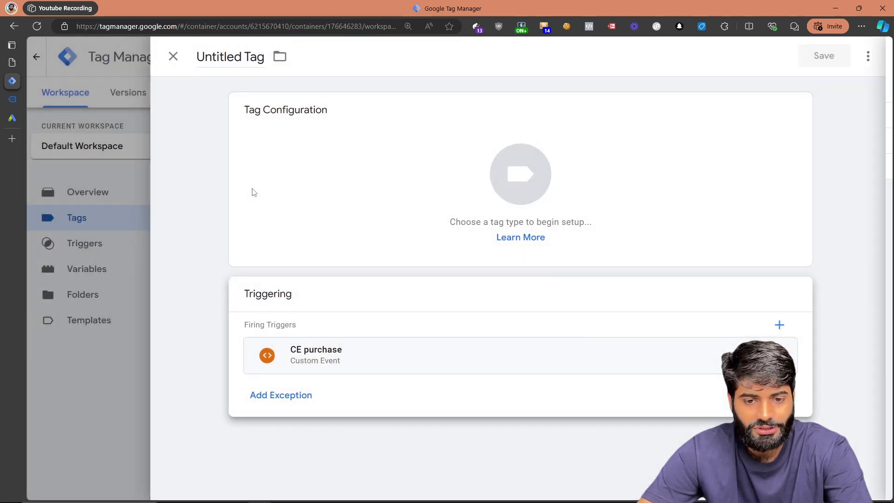
left_click(253, 195)
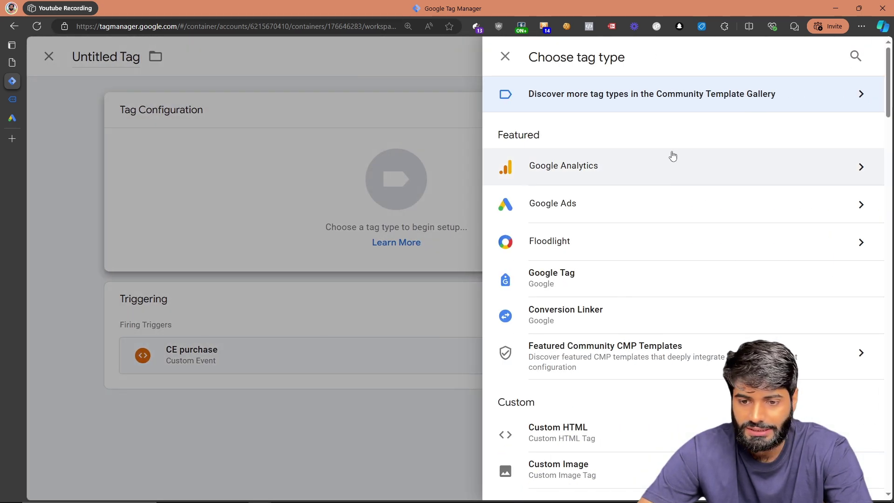
left_click(589, 208)
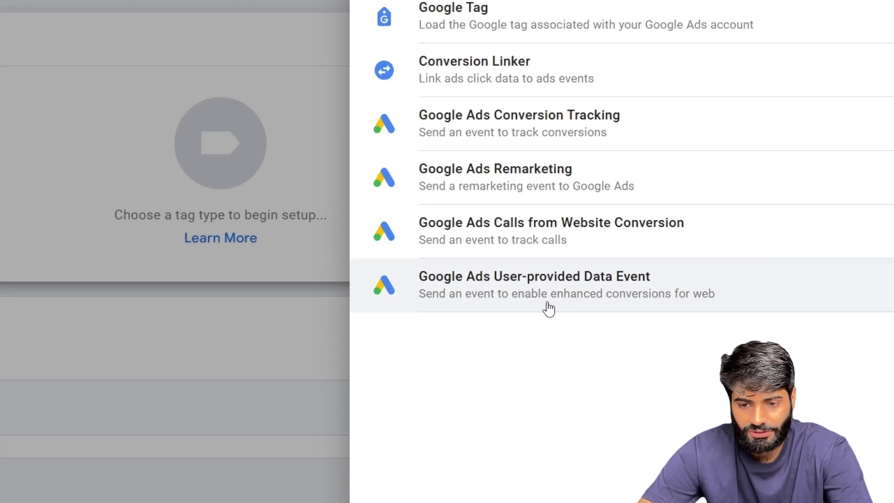
left_click(550, 308)
- Set the tag's Conversion ID to {{Gads Conversion ID}} and its User-provided Data to {{USD Purchase}}
left_click(308, 268)
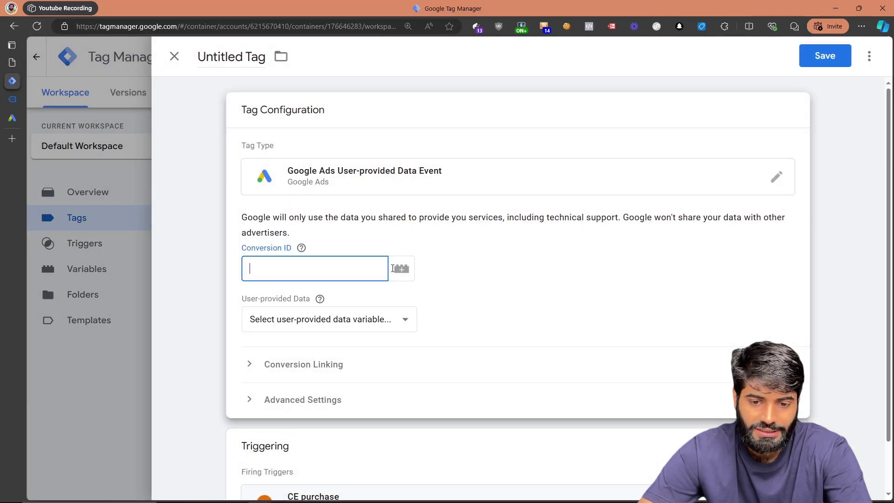
left_click(396, 271)
scroll(393, 272, "down", 5)
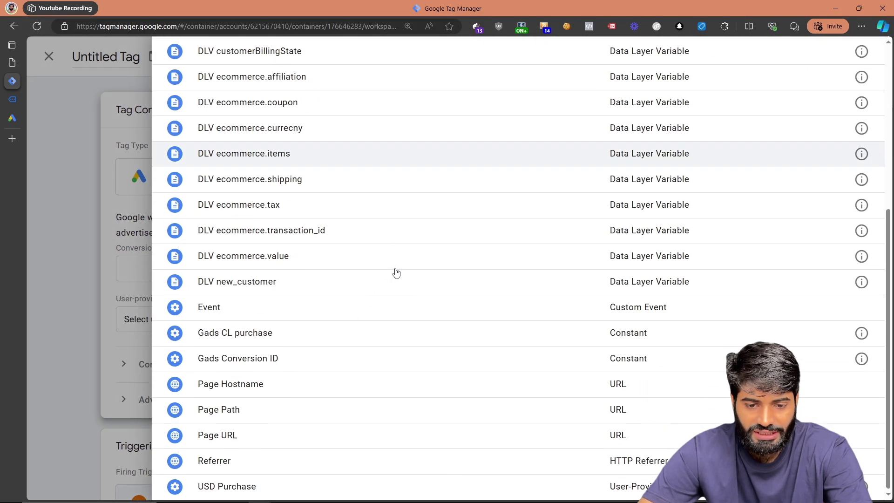
left_click(270, 359)
left_click(313, 326)
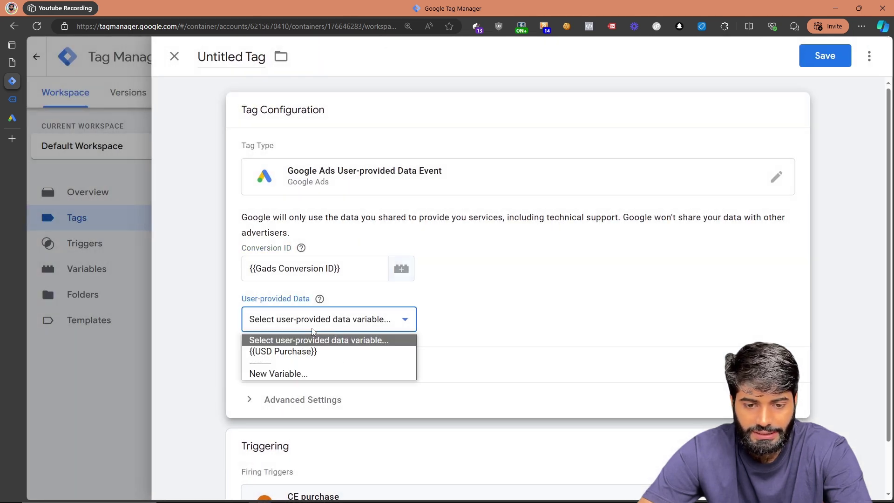
left_click(311, 351)
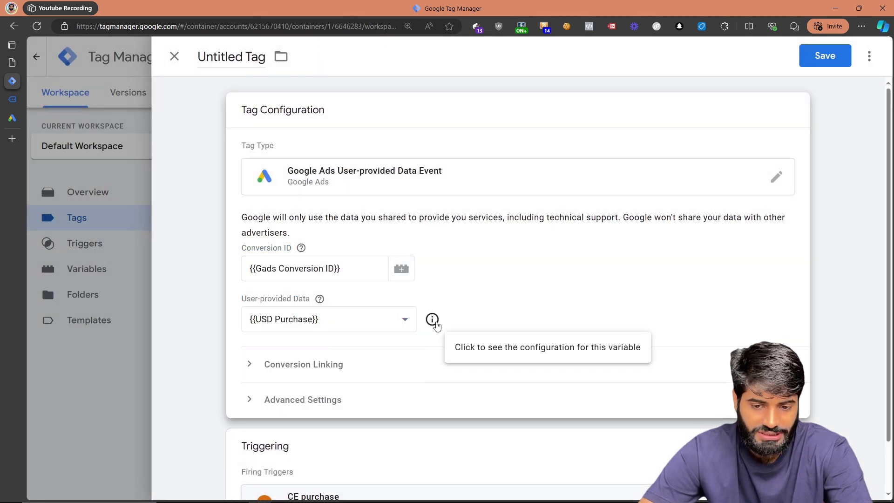
- Review the configuration of the USD Purchase variable, including its contact and address fields, and return to the tag
left_click(433, 321)
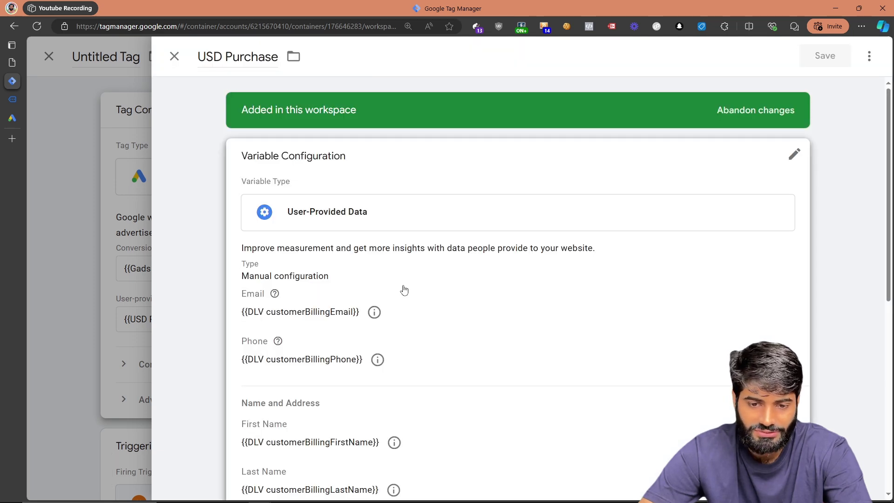
scroll(404, 291, "down", 3)
scroll(332, 353, "down", 5)
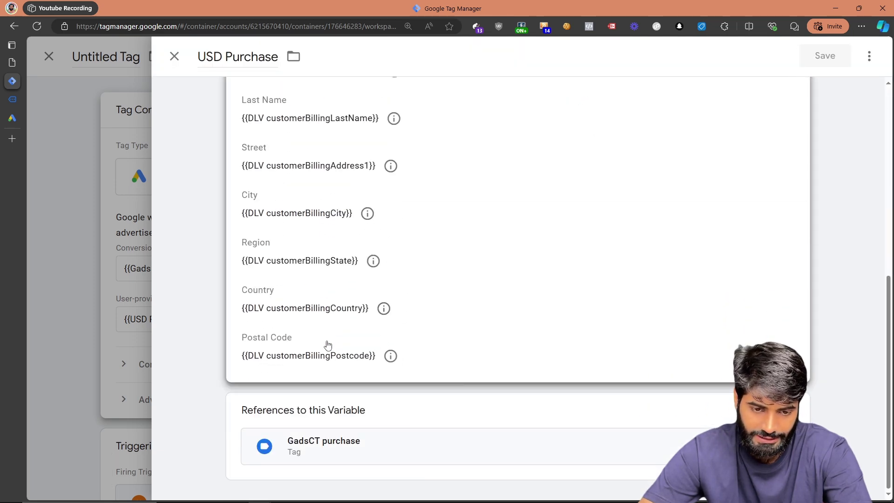
left_click(117, 330)
- Name the user-provided data tag "Gads UPD purchase" and save it
left_click(235, 65)
key("ctrl+a")
type("G")
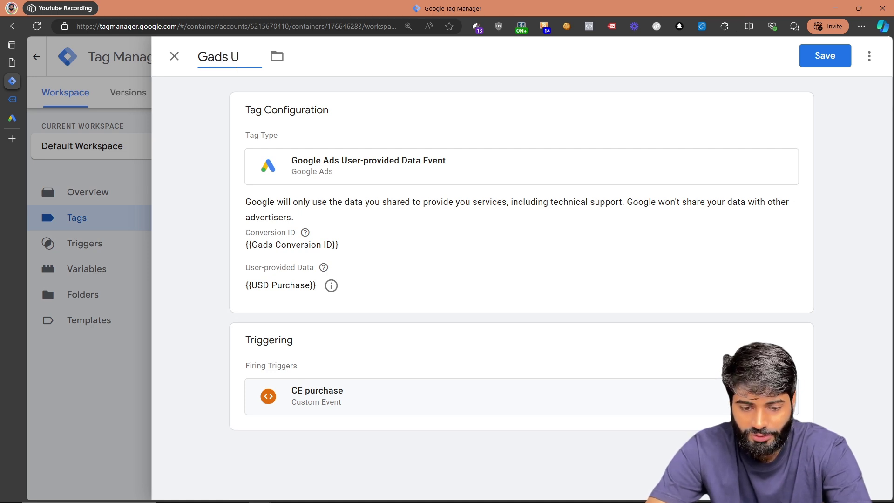
type("ads UPD Pu")
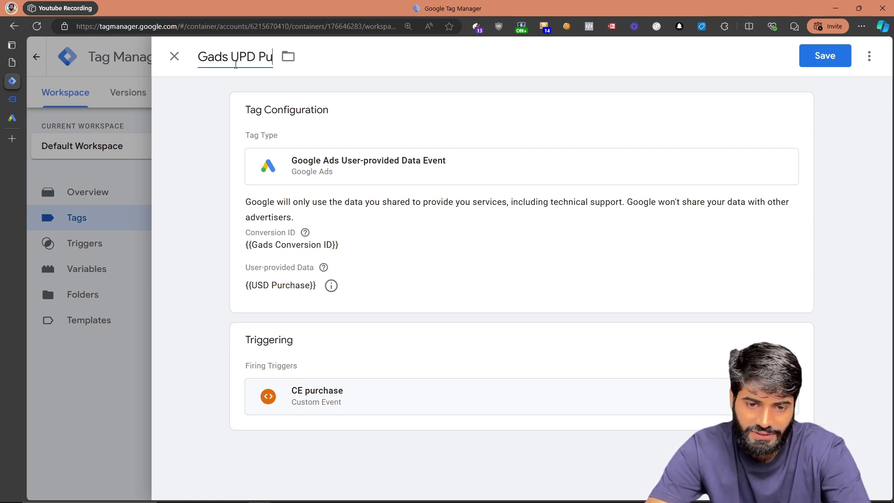
key("BackSpace")
key("BackSpace")
type("purchase")
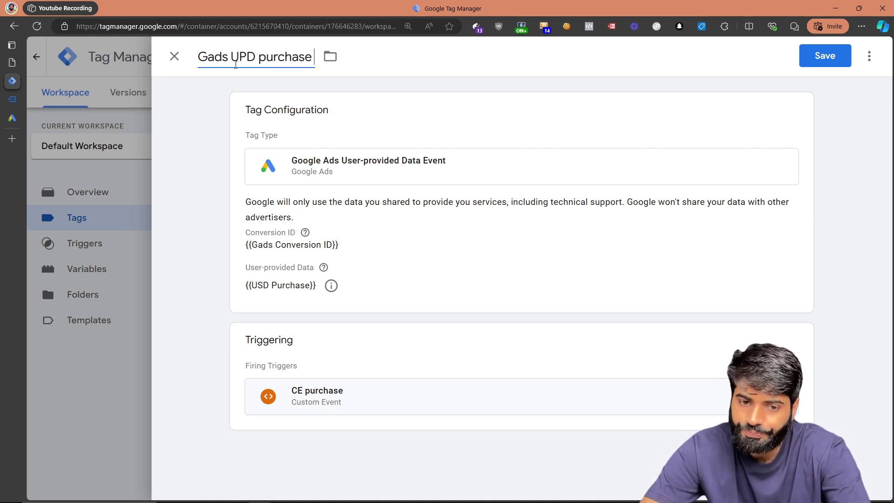
left_click(828, 56)
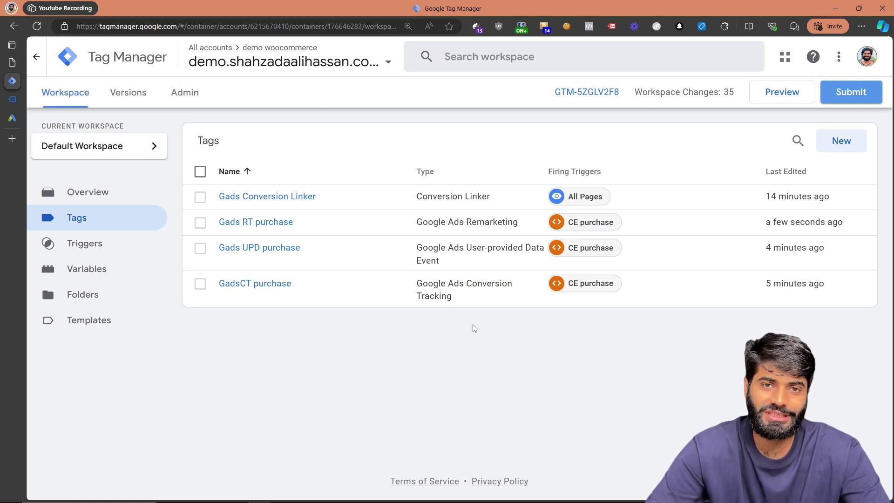
- Start the container preview and show the store's Shop page side by side with the Tag Assistant window
left_click(796, 101)
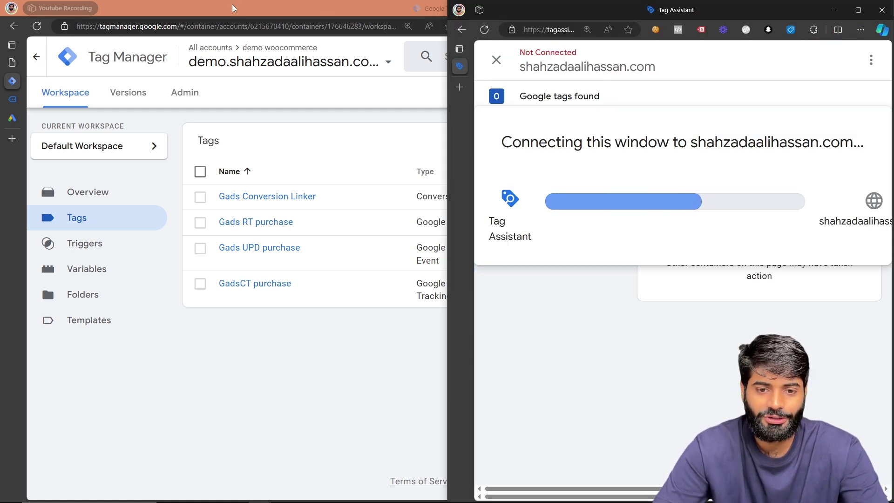
left_click_drag(232, 4, 2, 132)
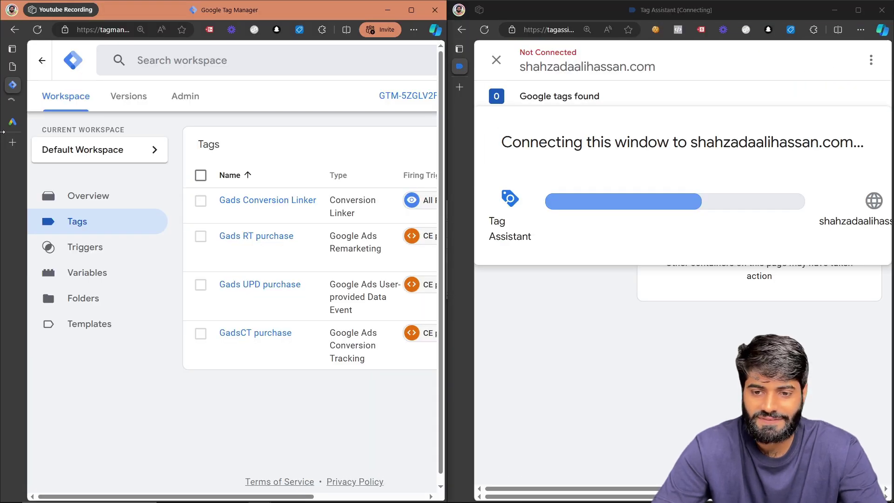
left_click(13, 102)
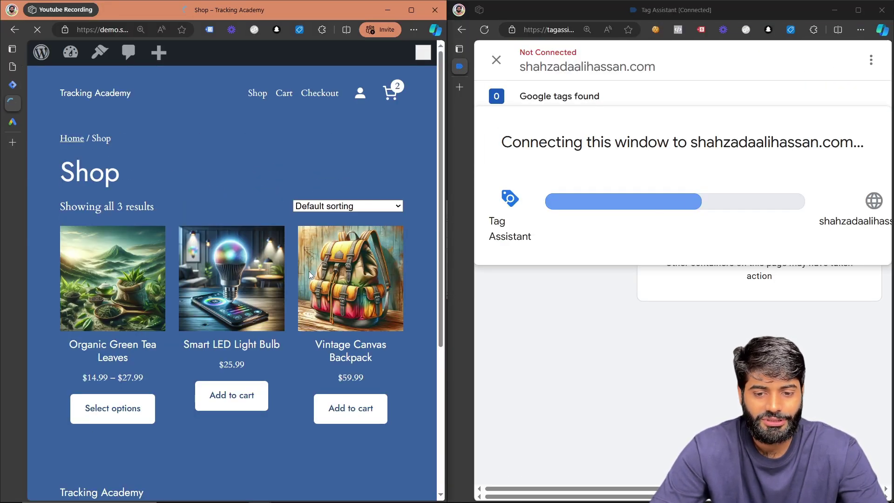
- Add the Vintage Canvas Backpack and the Smart LED Light Bulb to the shop cart
scroll(348, 274, "down", 3)
left_click(350, 274)
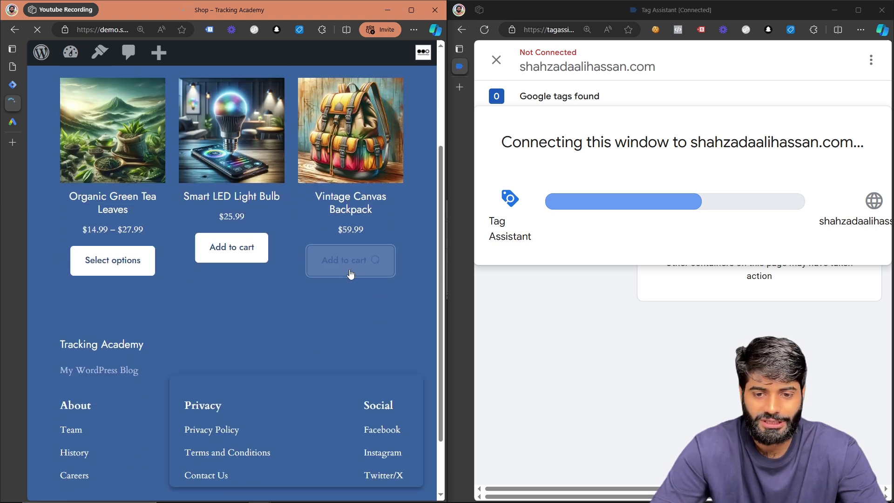
left_click(242, 255)
scroll(279, 186, "up", 3)
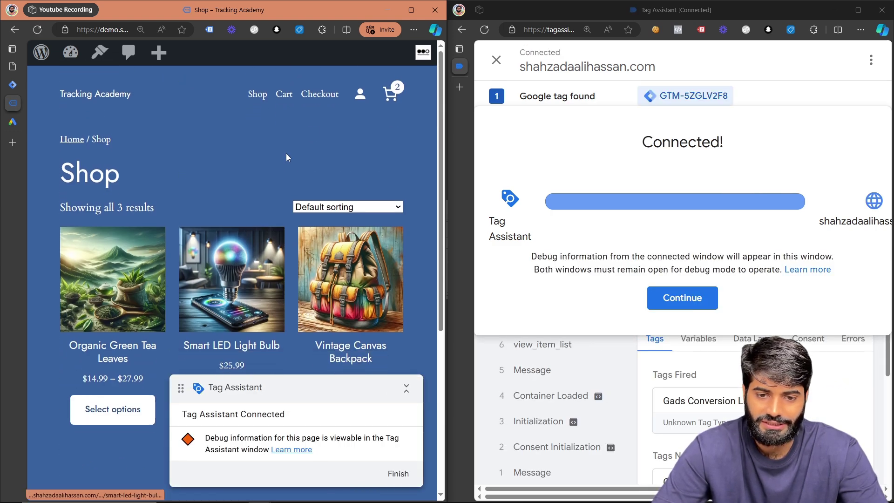
- Go to the store's checkout, place the cash on delivery order and put the window back beside Tag Assistant
left_click(319, 93)
left_click(406, 4)
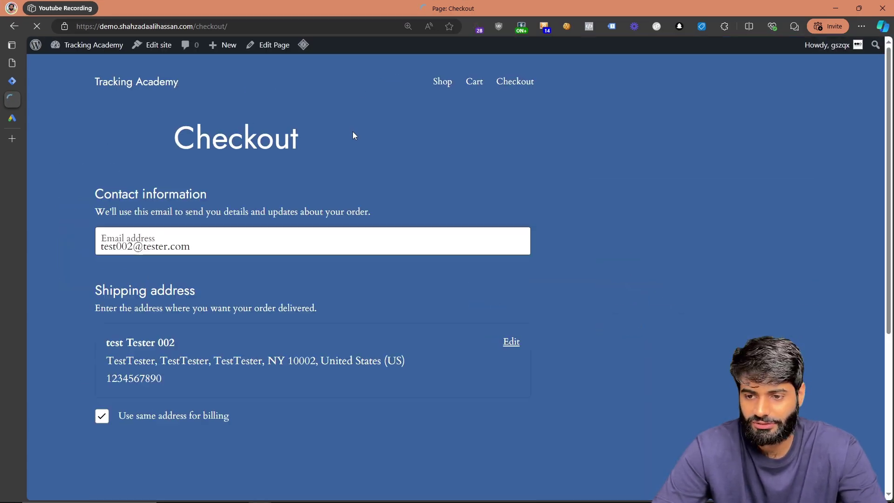
scroll(353, 135, "down", 10)
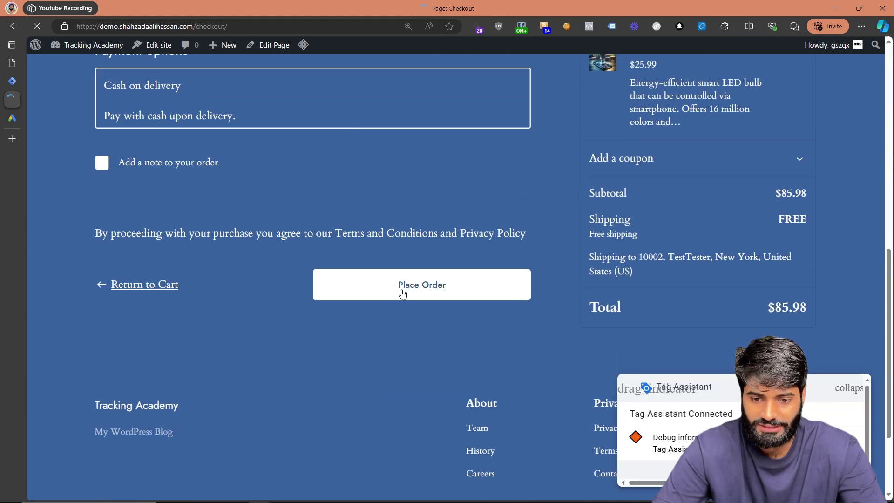
left_click(401, 292)
left_click_drag(438, 8, 0, 93)
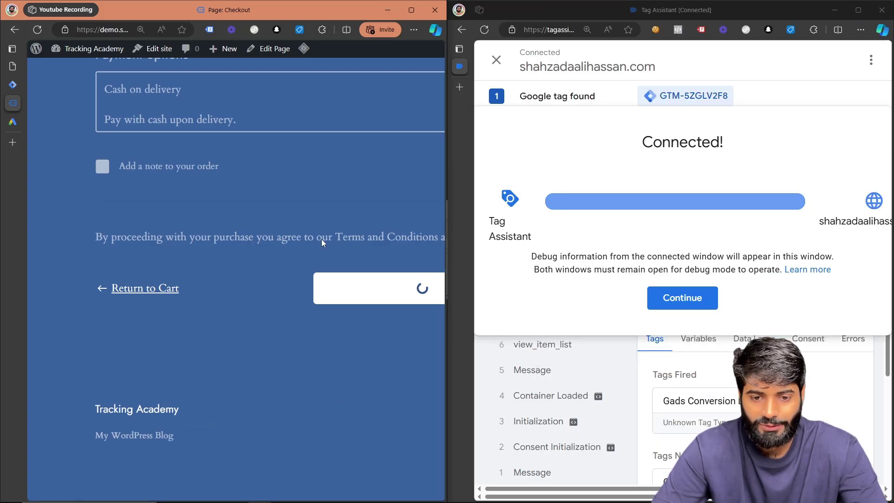
- Continue into the Tag Assistant debug view and examine which tags fired on the Order Confirmation page's purchase event
left_click(696, 307)
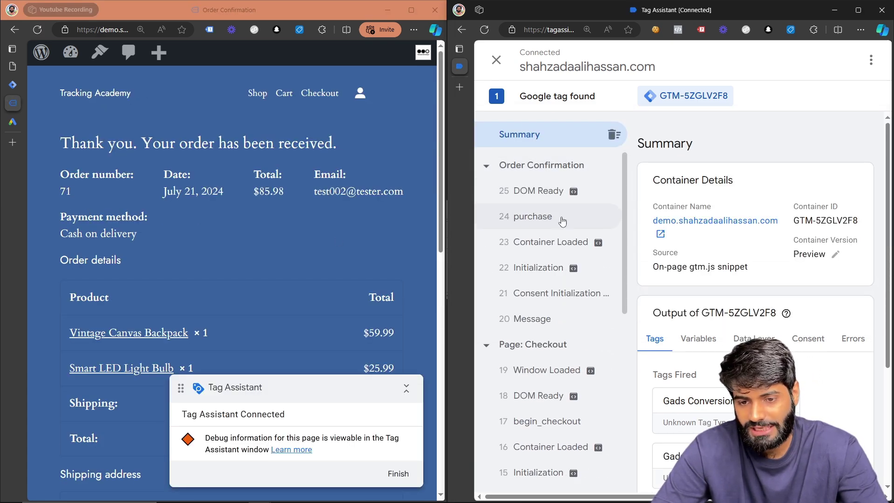
left_click(539, 244)
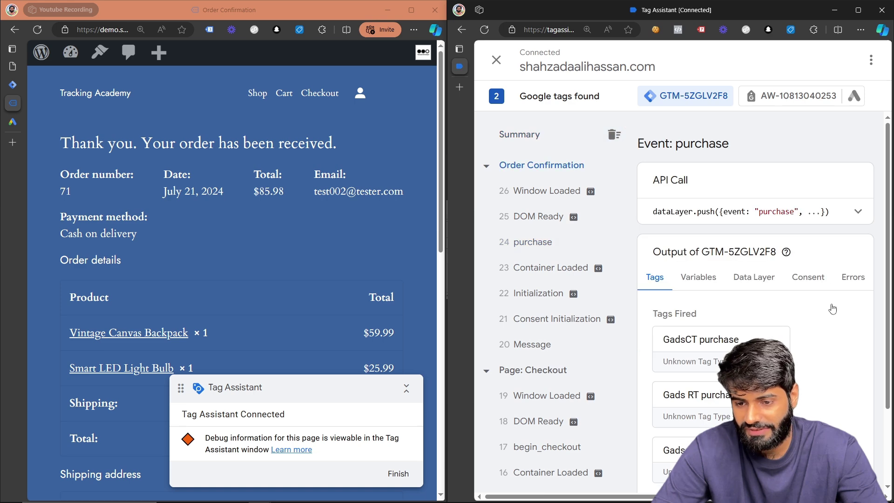
scroll(812, 350, "down", 2)
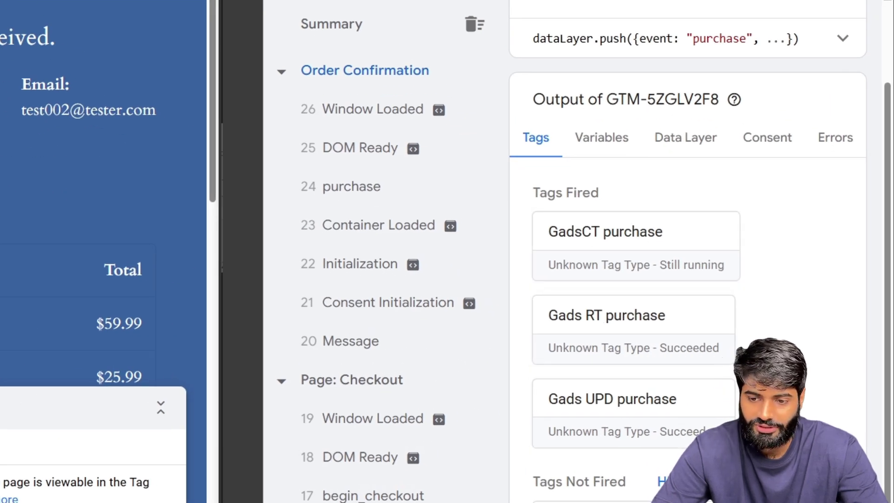
scroll(688, 233, "up", 1)
left_click(305, 201)
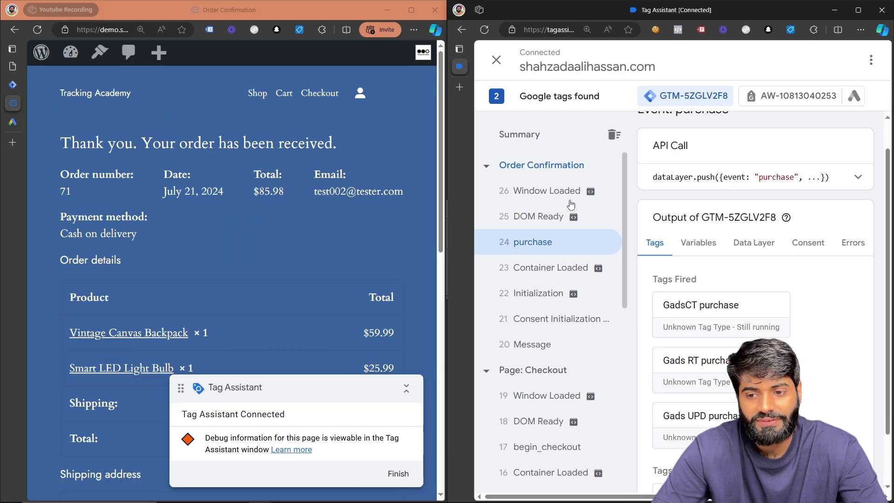
- Switch to the Google Ads tag in Tag Assistant and inspect the hits sent by purchase events 6 and 7
left_click(776, 99)
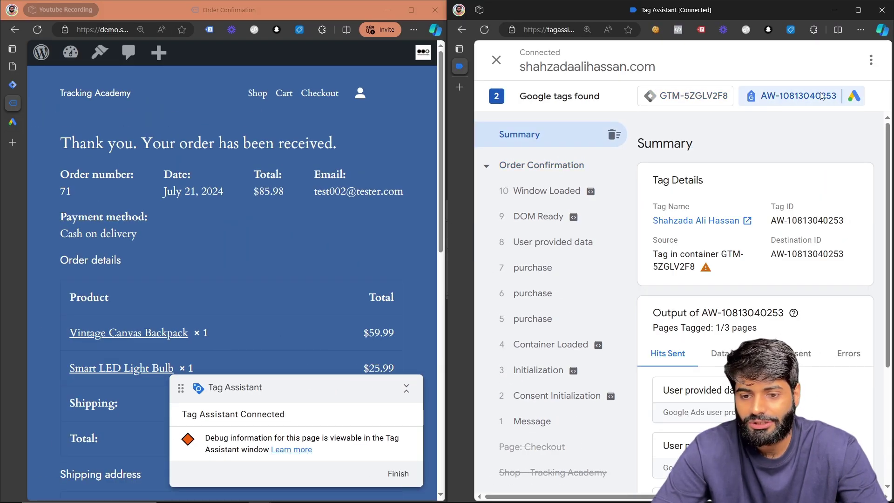
left_click(589, 297)
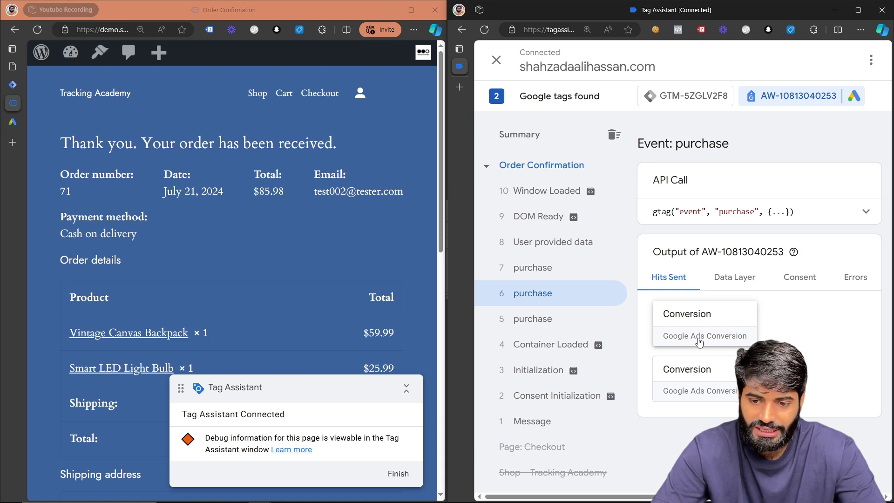
left_click(545, 267)
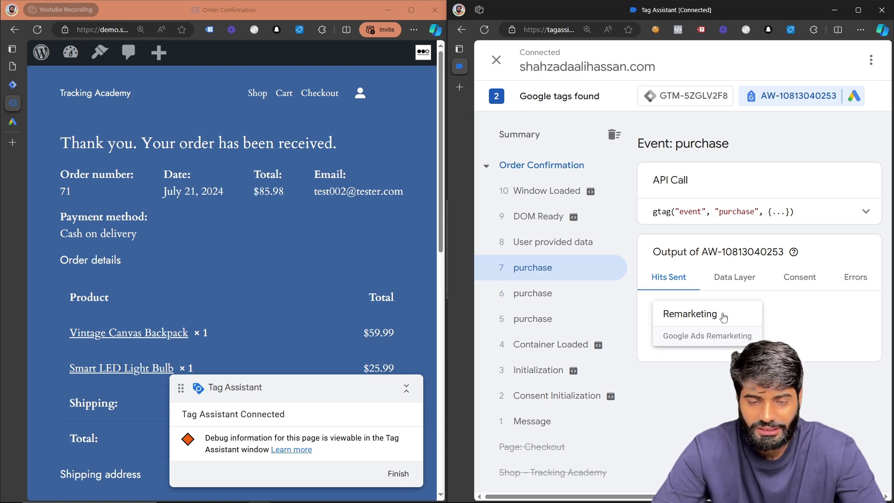
- Inspect the Google Ads Conversion Tracking metadata, requests and request URL parameters in Tag Assistant Legacy
left_click(209, 30)
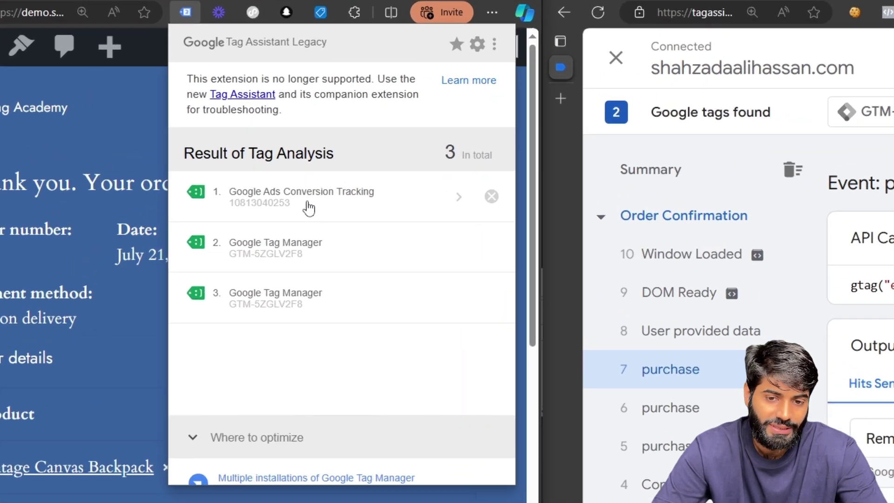
left_click(307, 205)
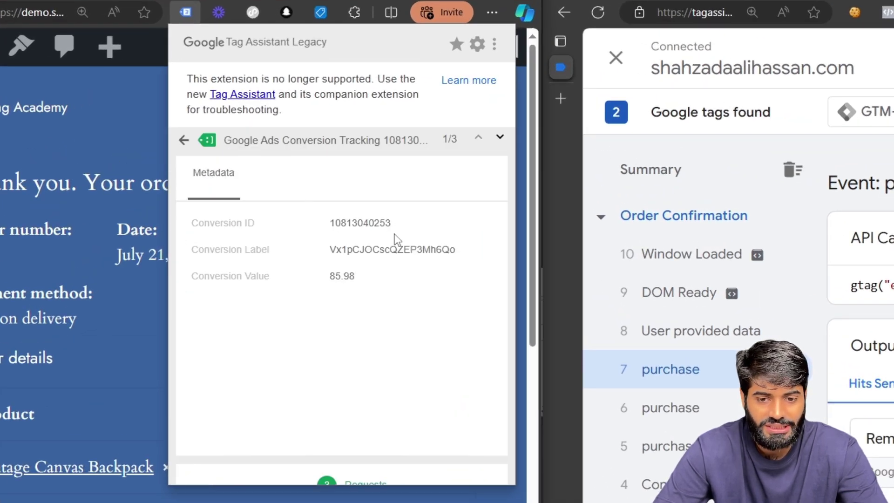
left_click(368, 482)
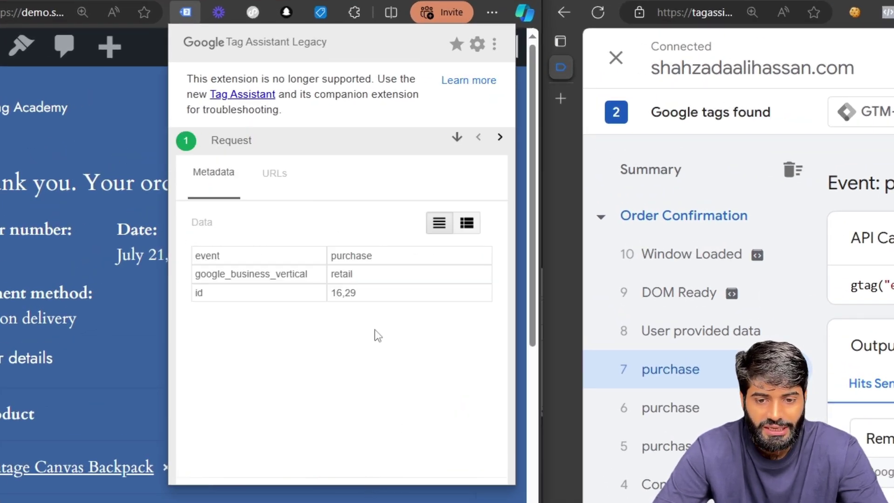
left_click(501, 139)
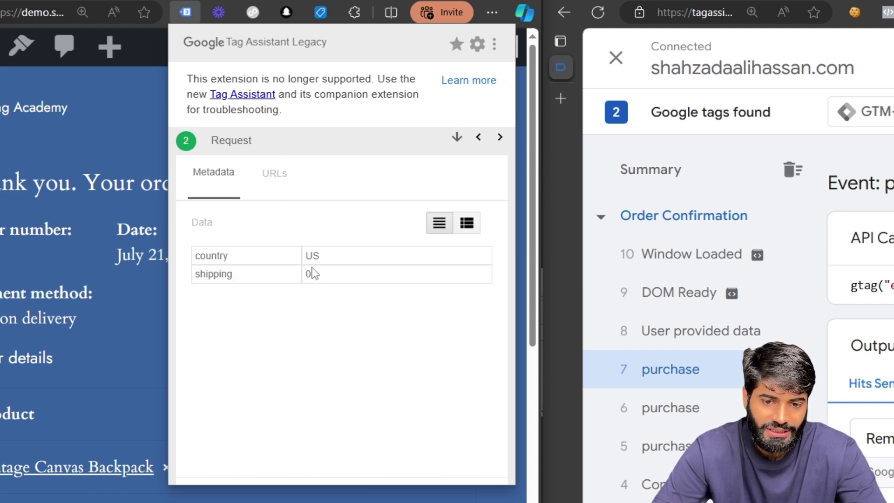
left_click(278, 186)
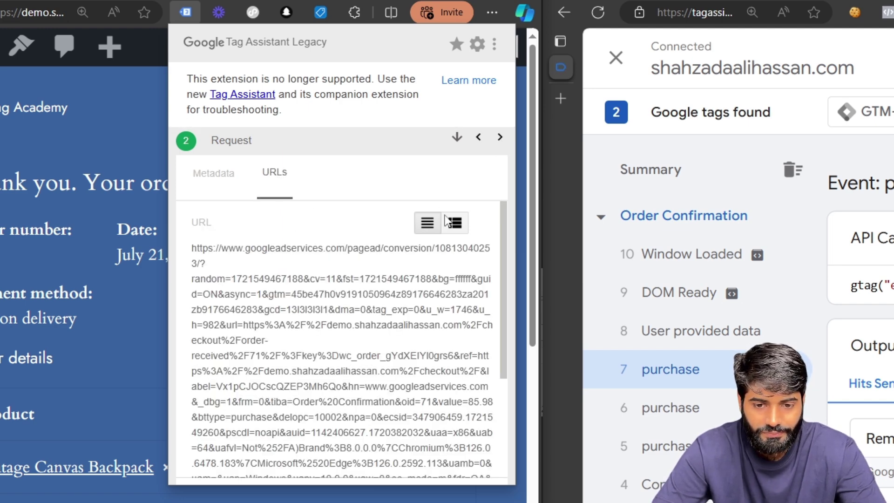
left_click(454, 224)
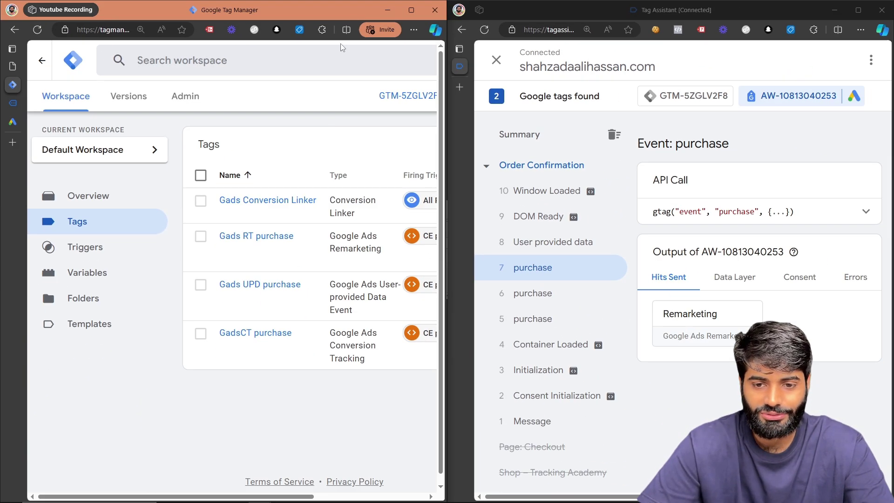
- Return to a full-size Tag Manager window and publish the workspace as version "[TrackingAcademy] Google Ads Purchase Event"
left_click(411, 10)
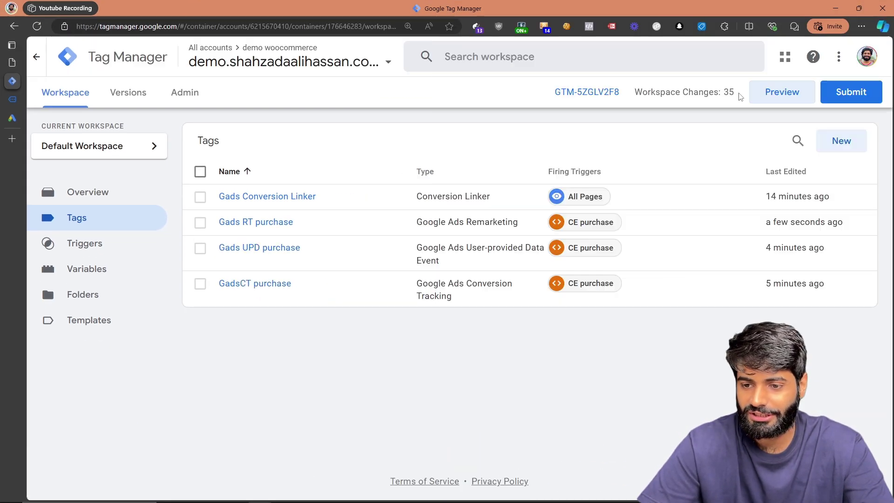
left_click(852, 93)
left_click(387, 199)
type("[")
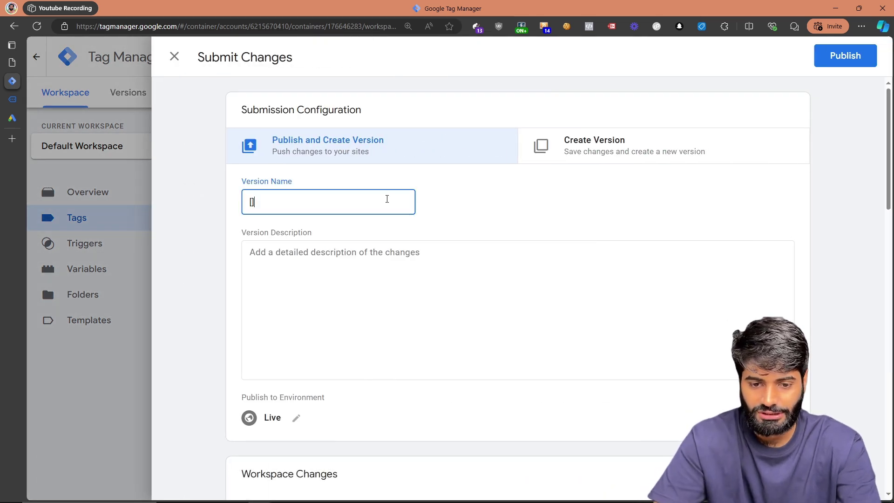
type("Track")
type("ingAc")
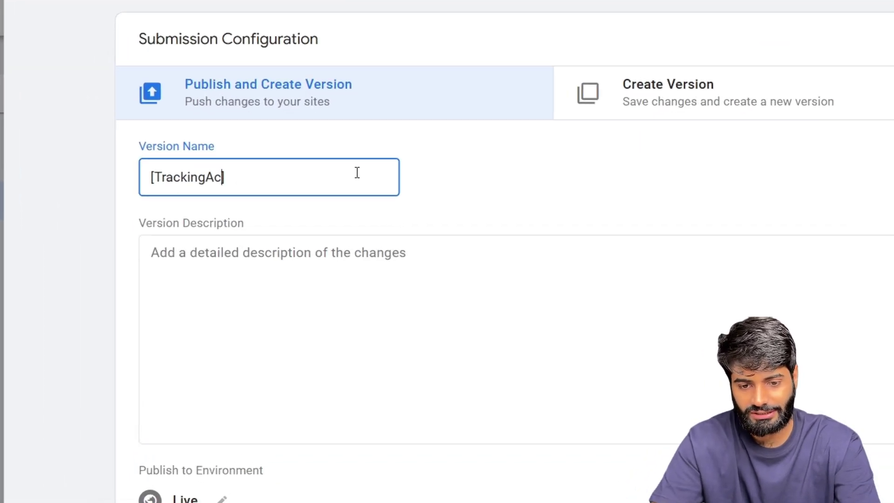
type("ademy] G")
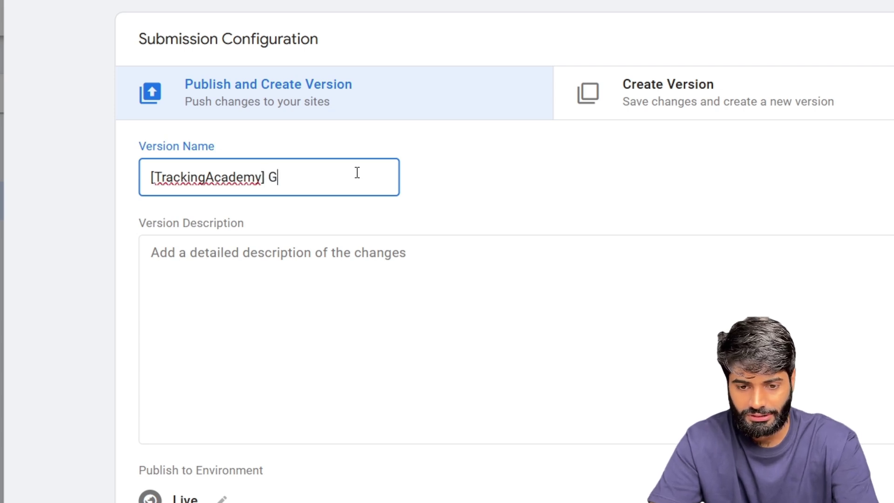
type("oogle Ads P")
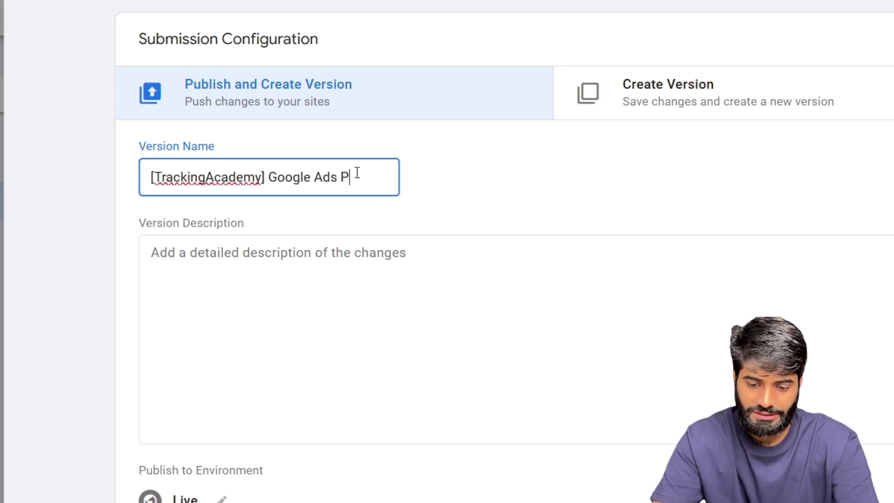
type("urchase Event")
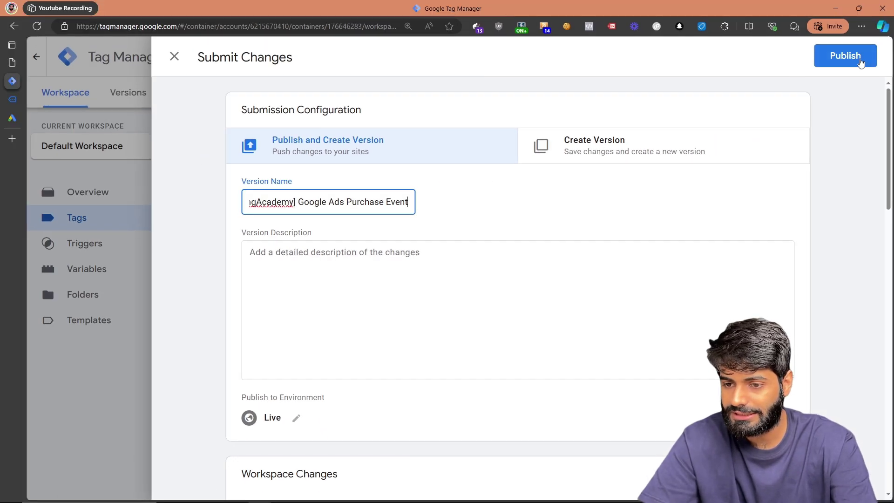
left_click(861, 57)
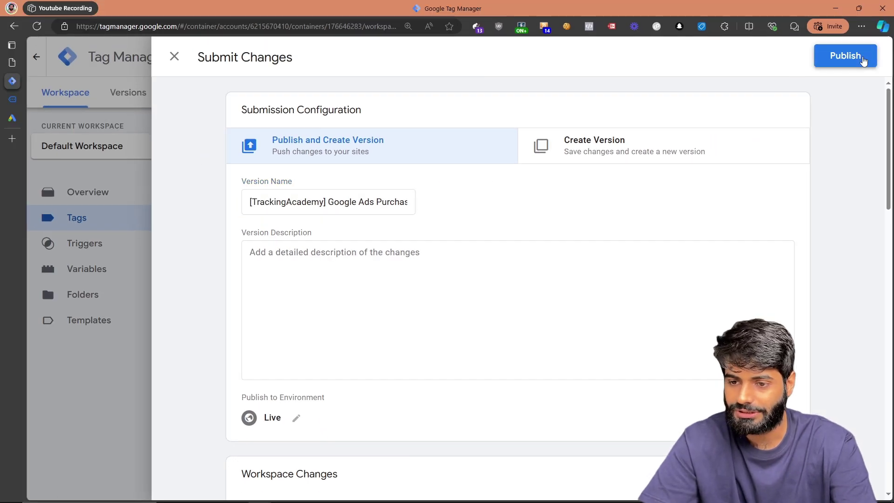